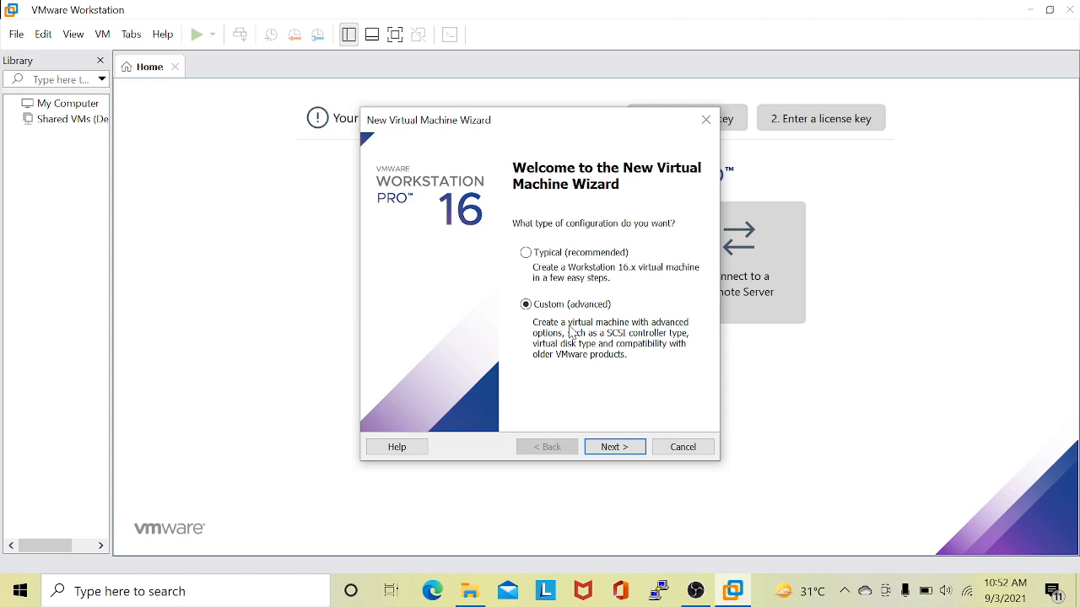
Proceed with the custom configuration and choose Workstation 16.x as the virtual machine's hardware compatibility.
click(628, 449)
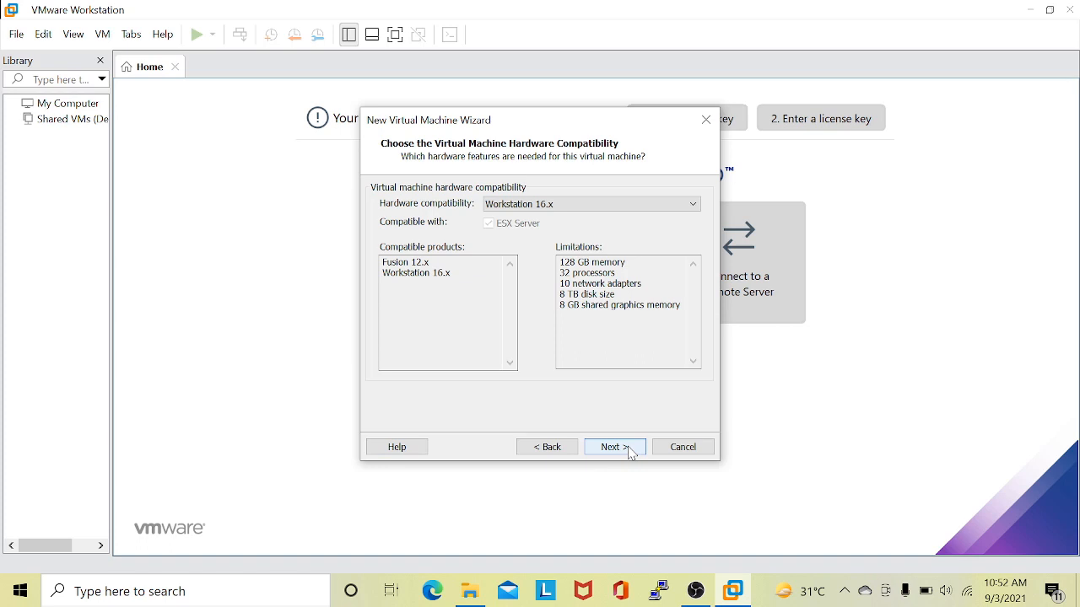
click(589, 205)
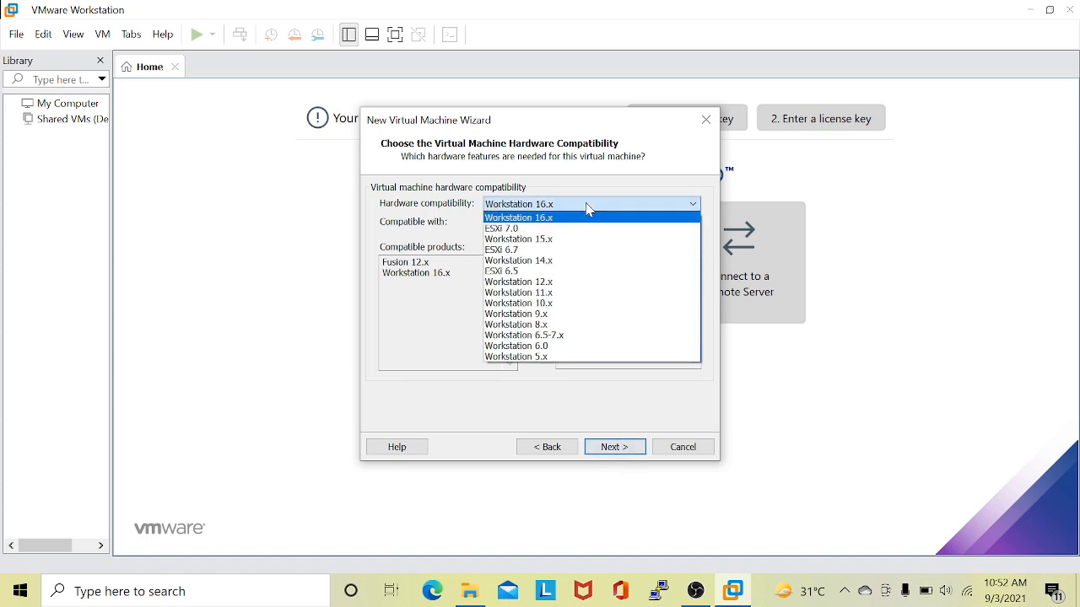
click(584, 218)
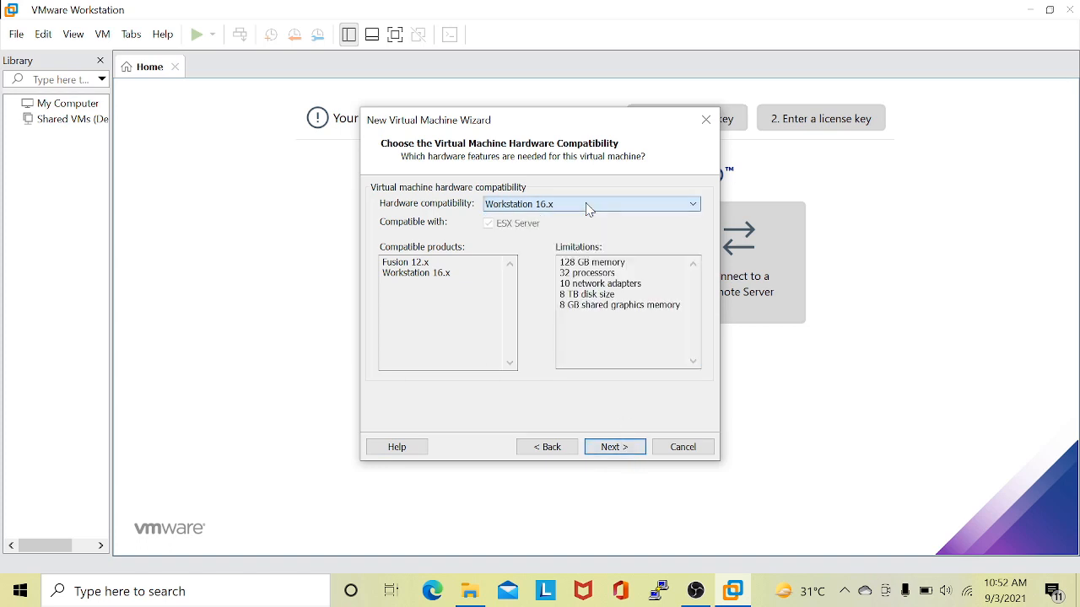
click(615, 448)
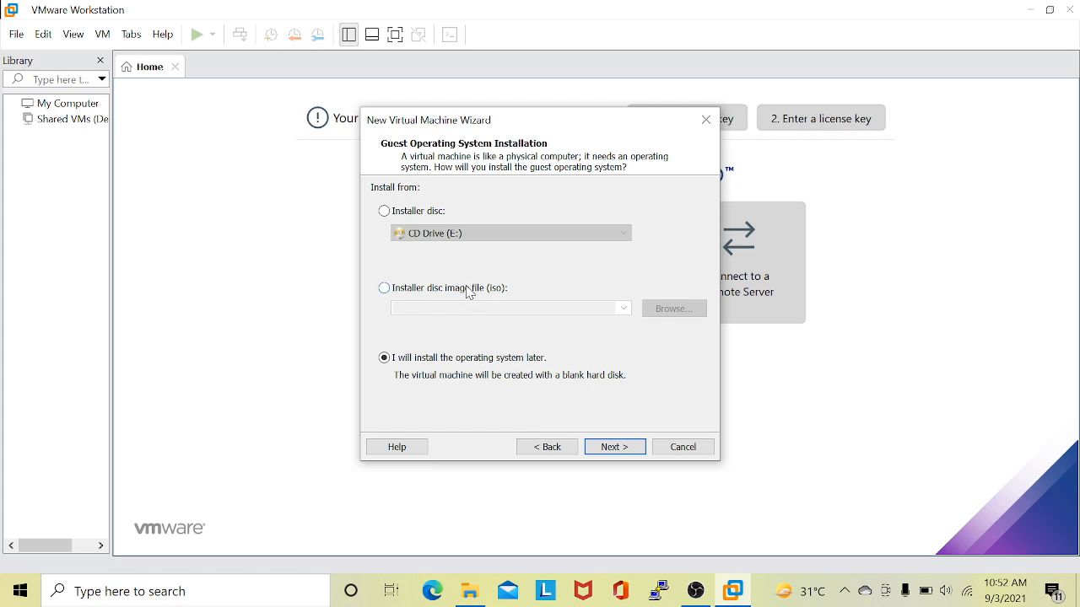
Set the guest installation source to the disc image proxmox-ve_7.0-1 from the file iso folder on drive D.
click(470, 292)
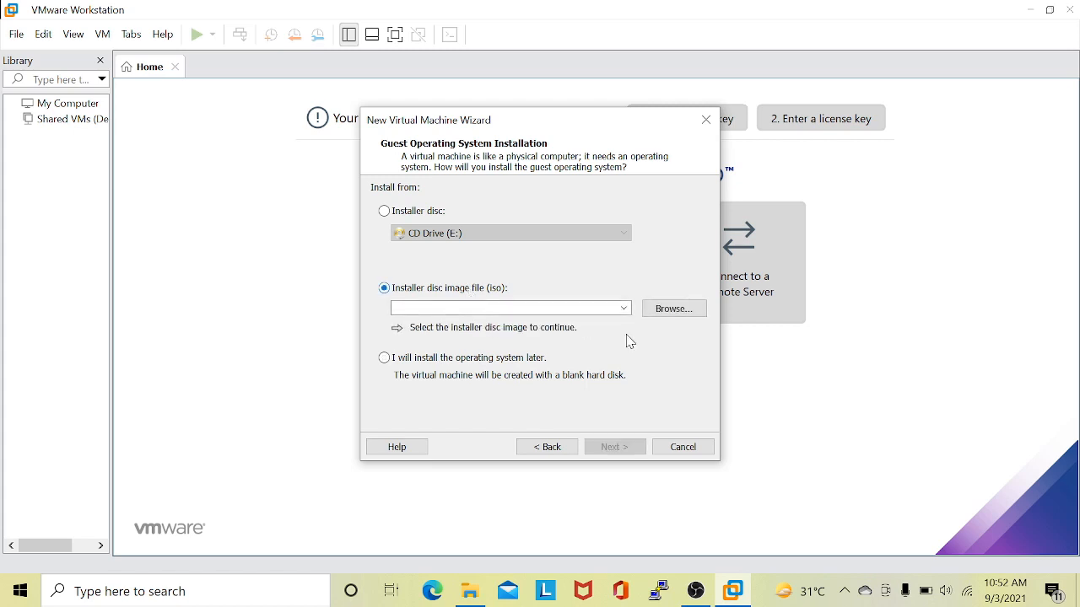
click(685, 312)
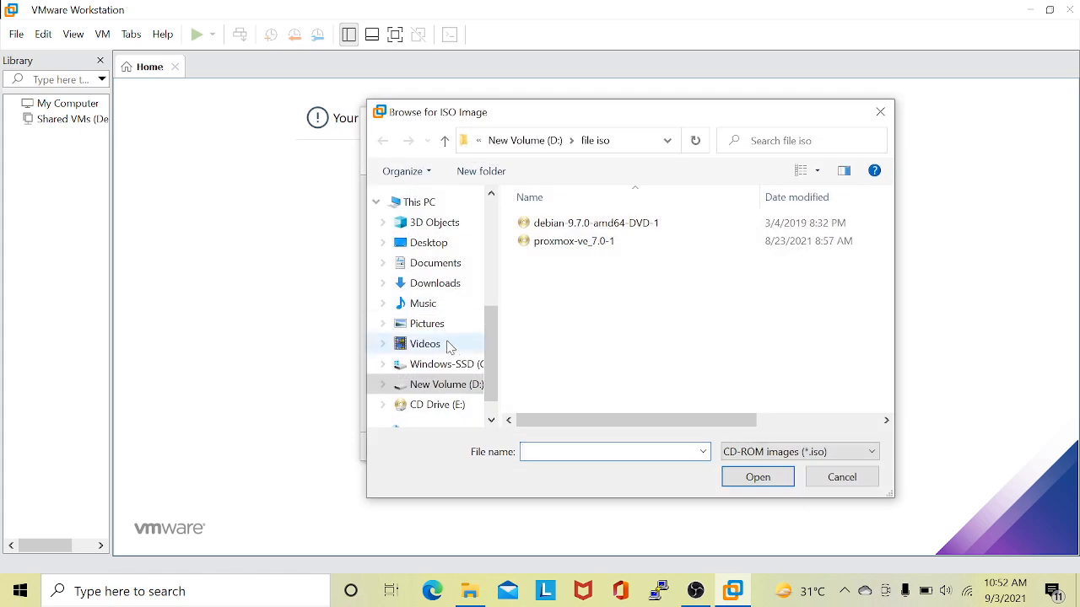
click(591, 245)
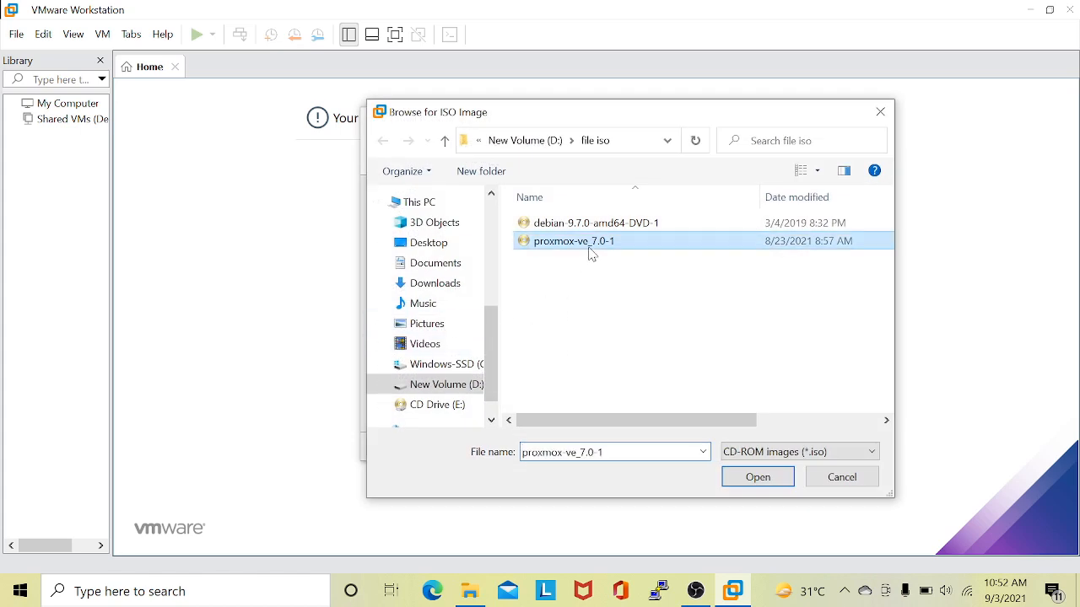
click(736, 478)
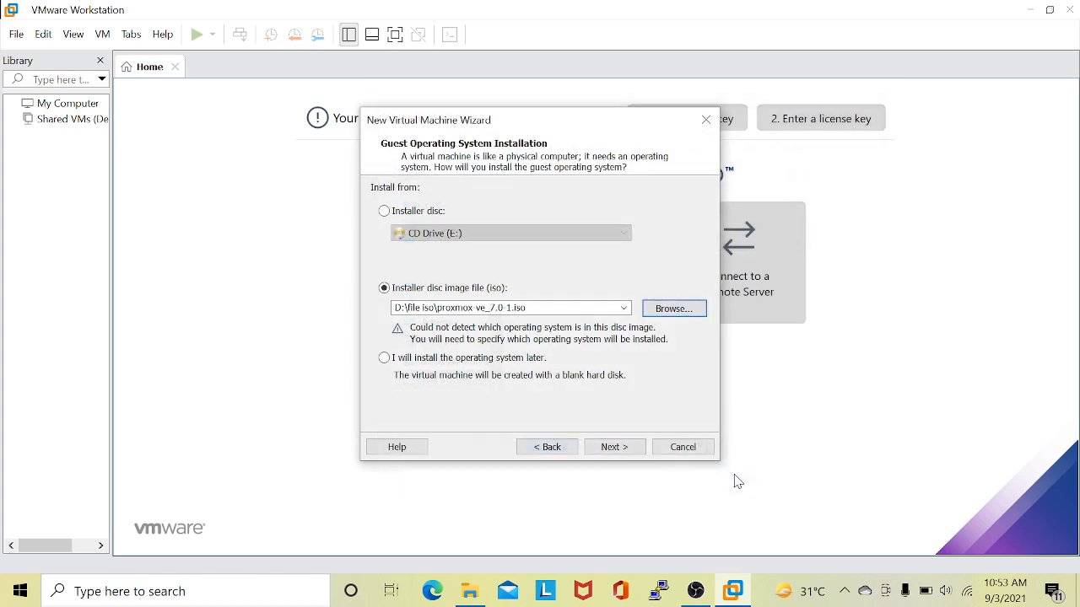
click(630, 455)
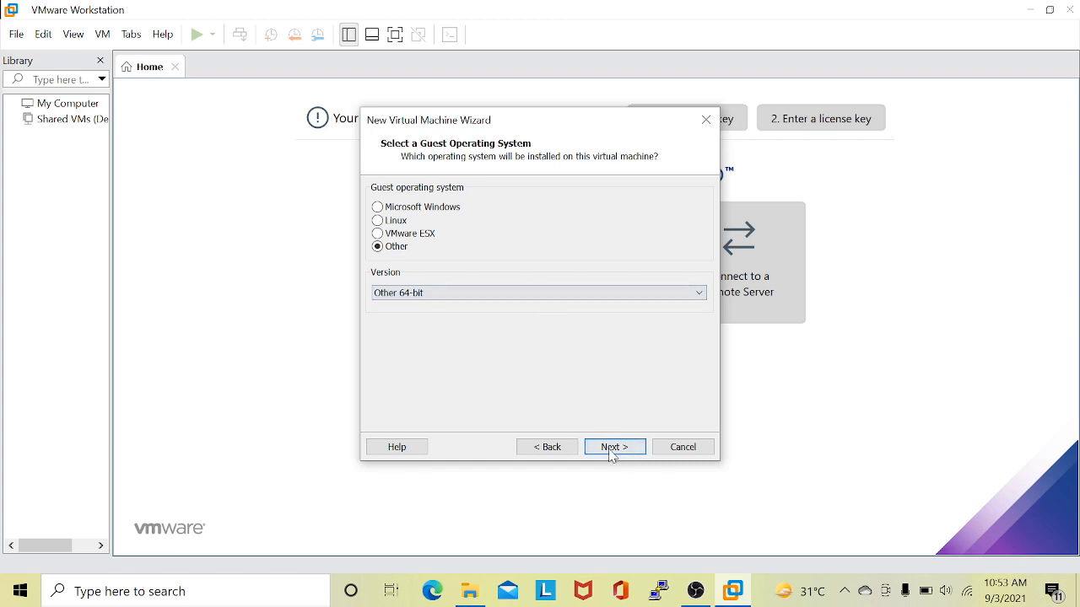
Accept Other 64-bit as the guest operating system and name the virtual machine Kelompok5.
click(614, 447)
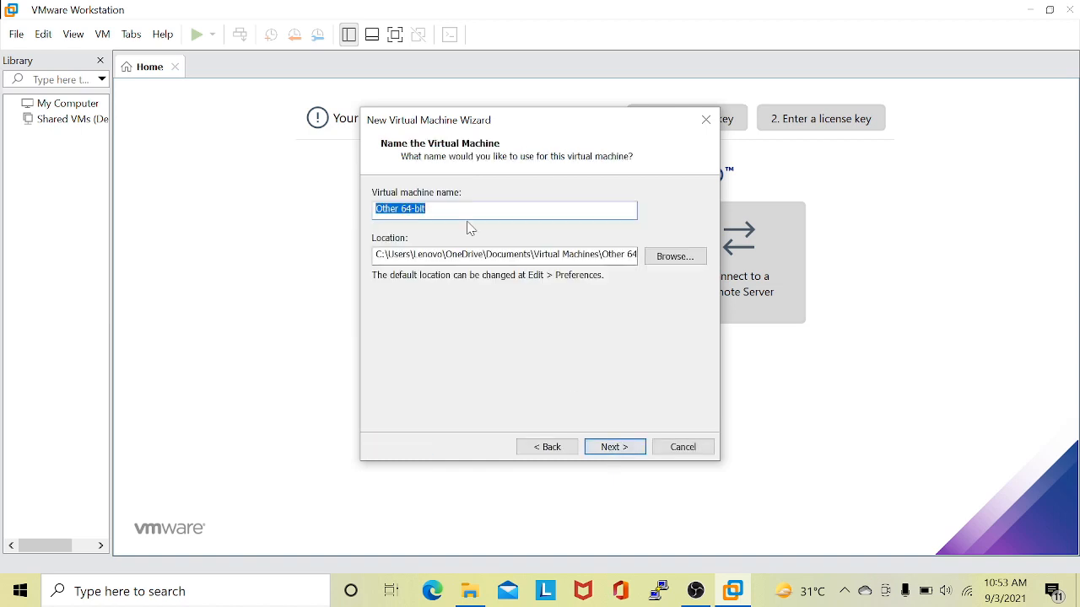
key(BackSpace)
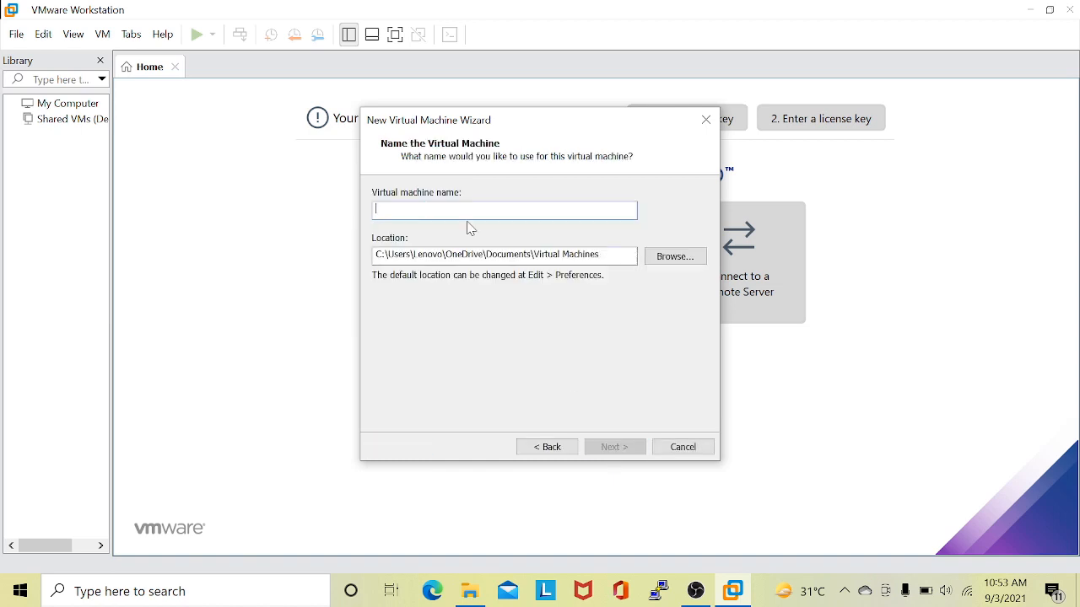
text(Ke)
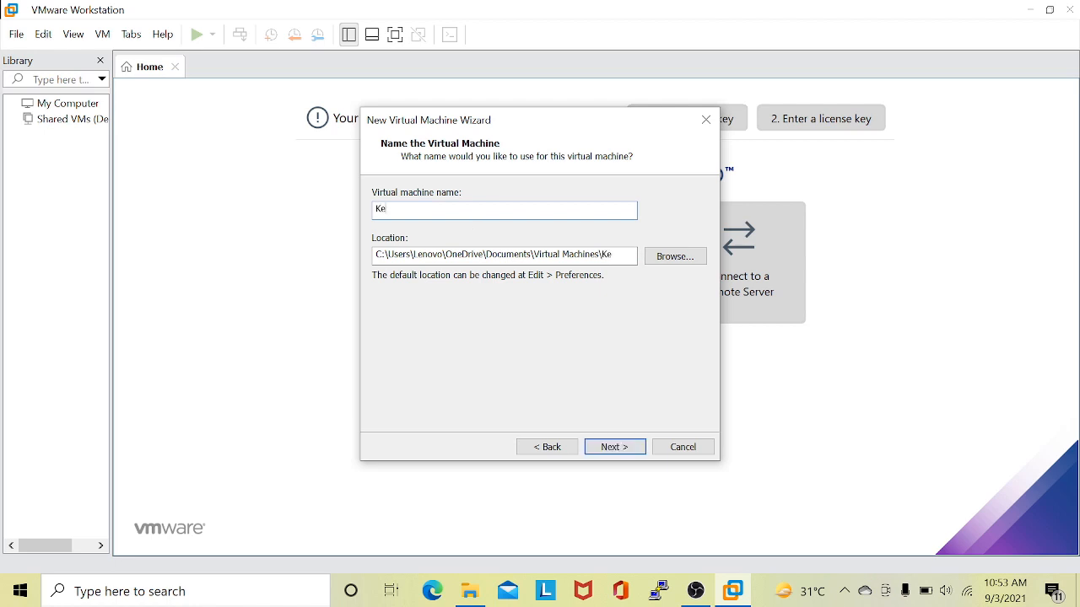
text(lompok5)
Create a new folder named VMWARE on drive D and use it as the virtual machine's location.
click(687, 264)
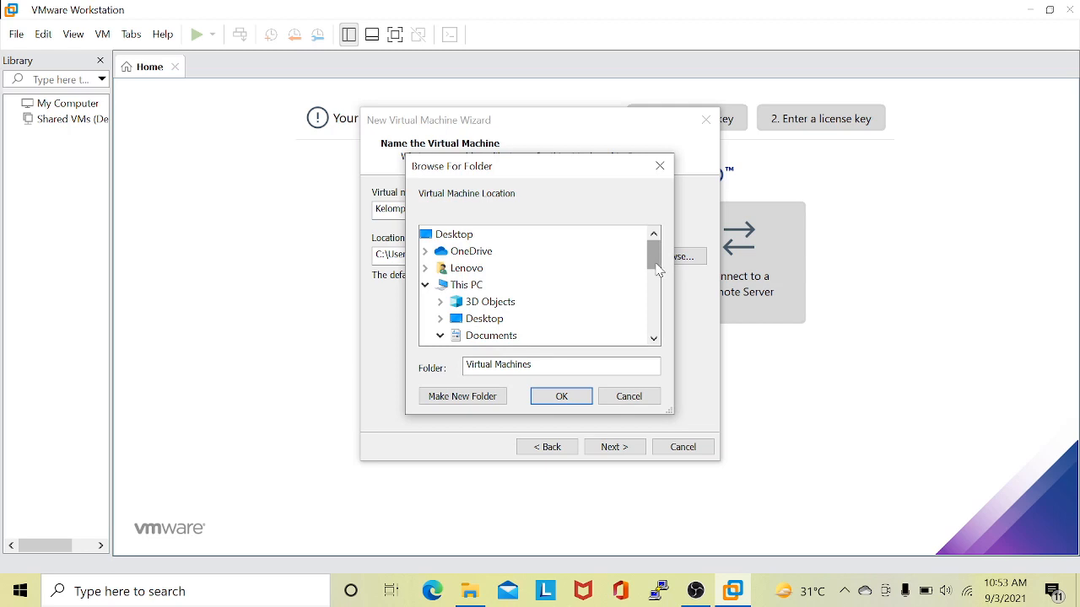
drag(654, 257, 660, 324)
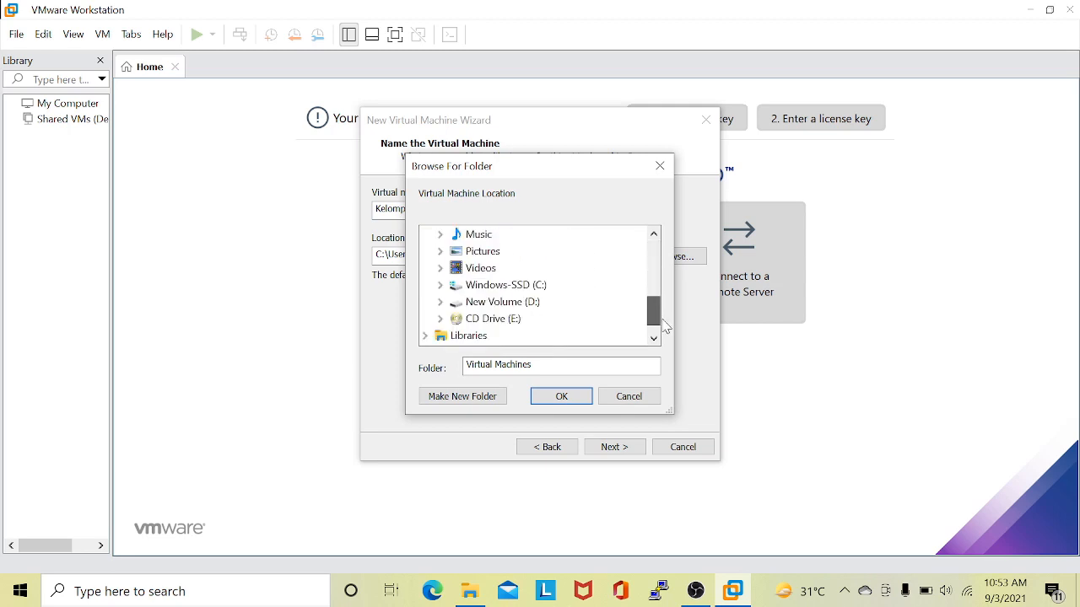
click(535, 304)
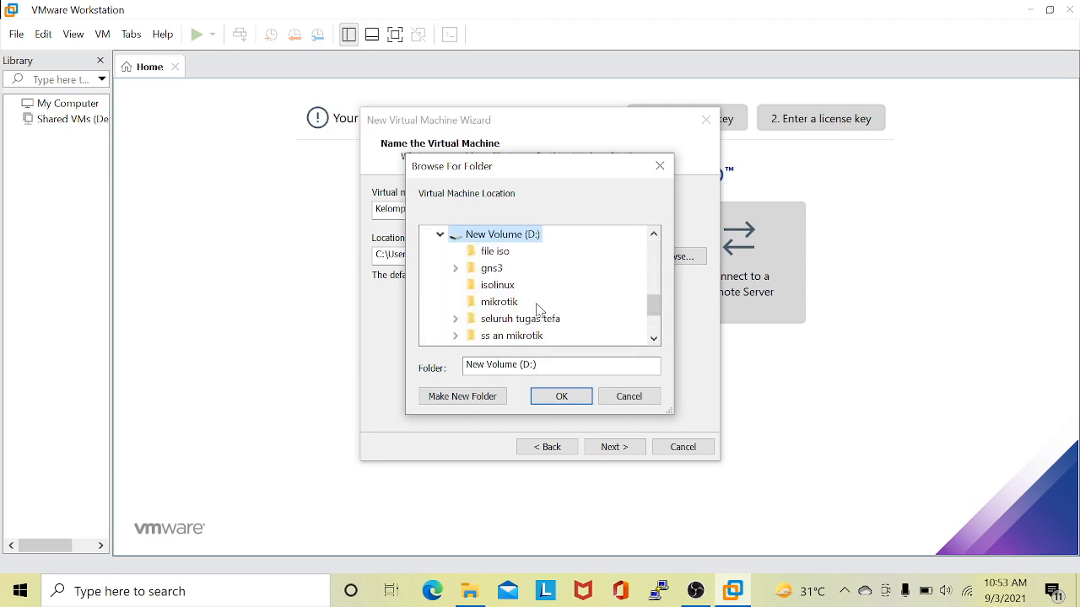
click(462, 405)
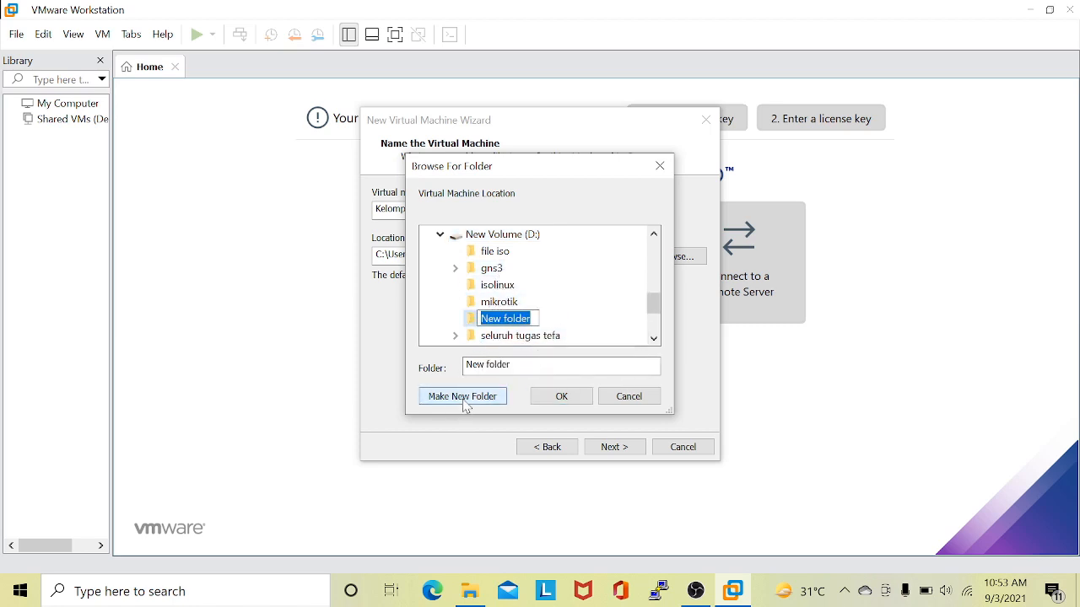
text(VMWARE)
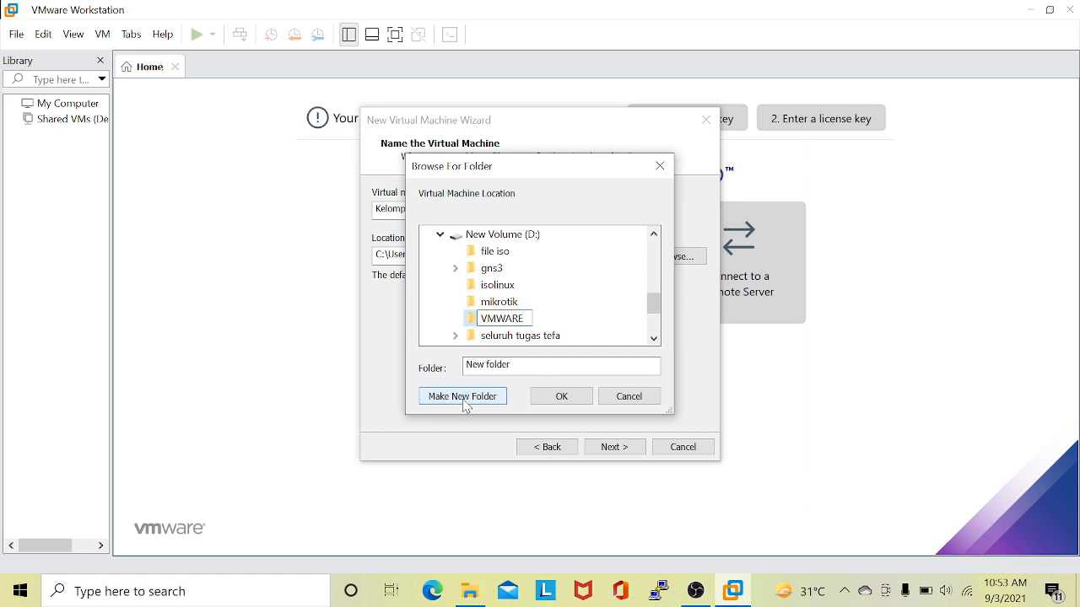
key(Return)
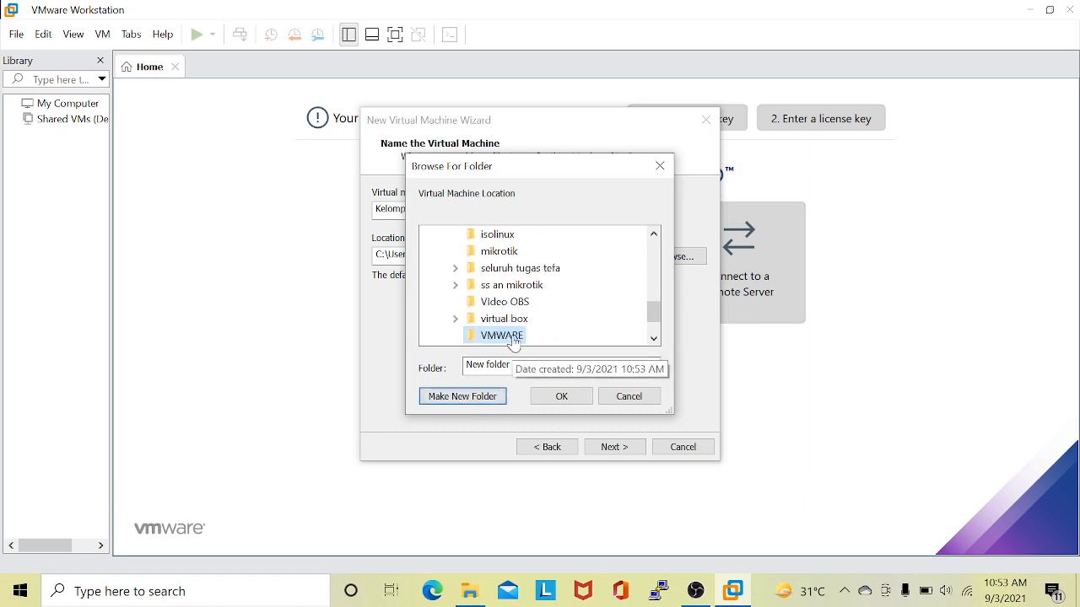
click(561, 396)
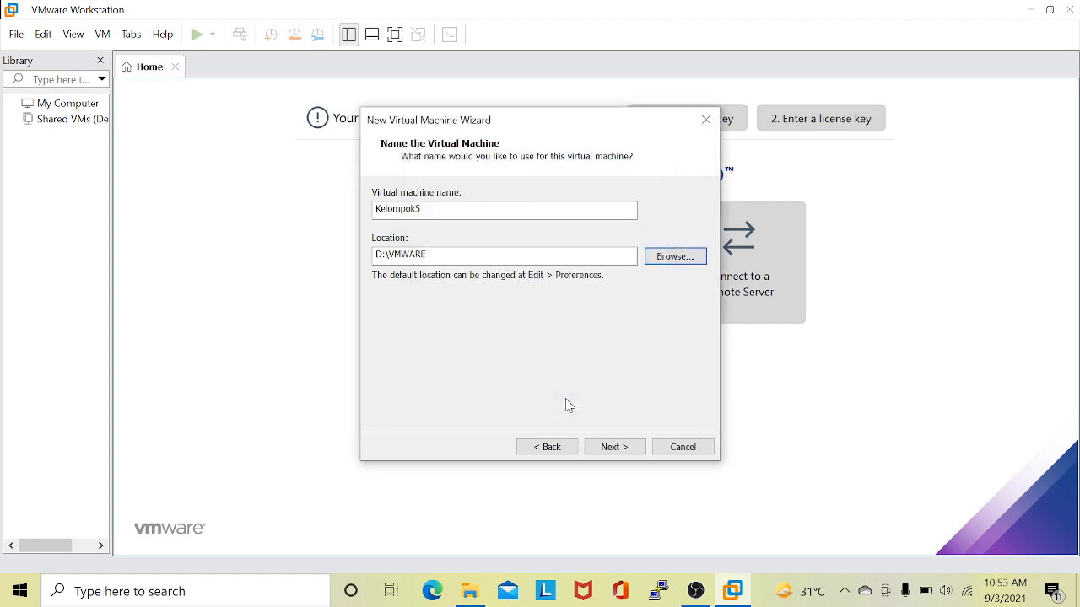
click(613, 448)
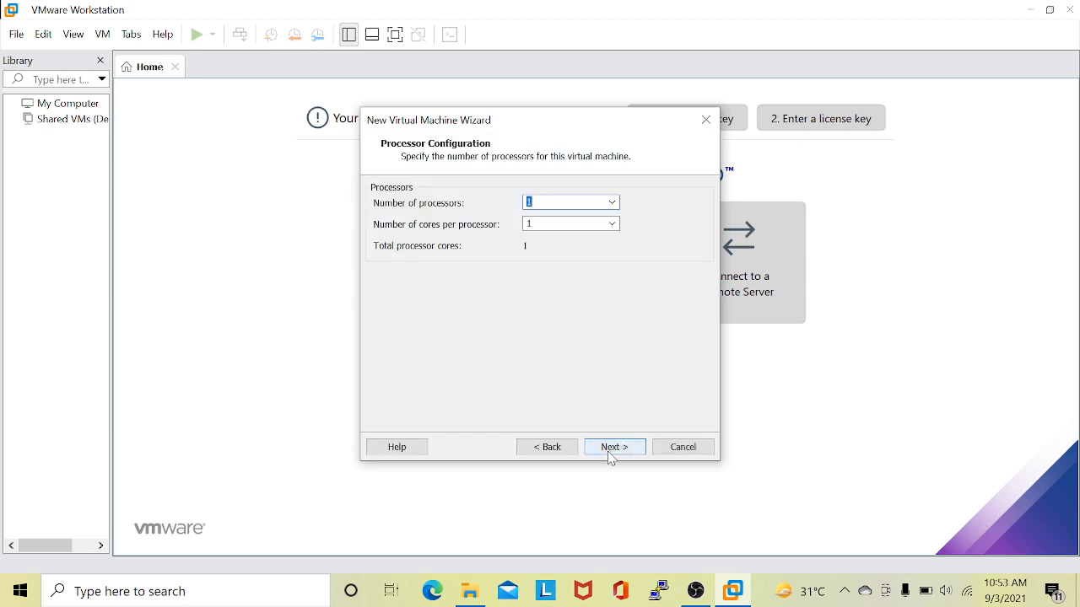
Set the number of processors to 4, keeping one core per processor.
click(612, 203)
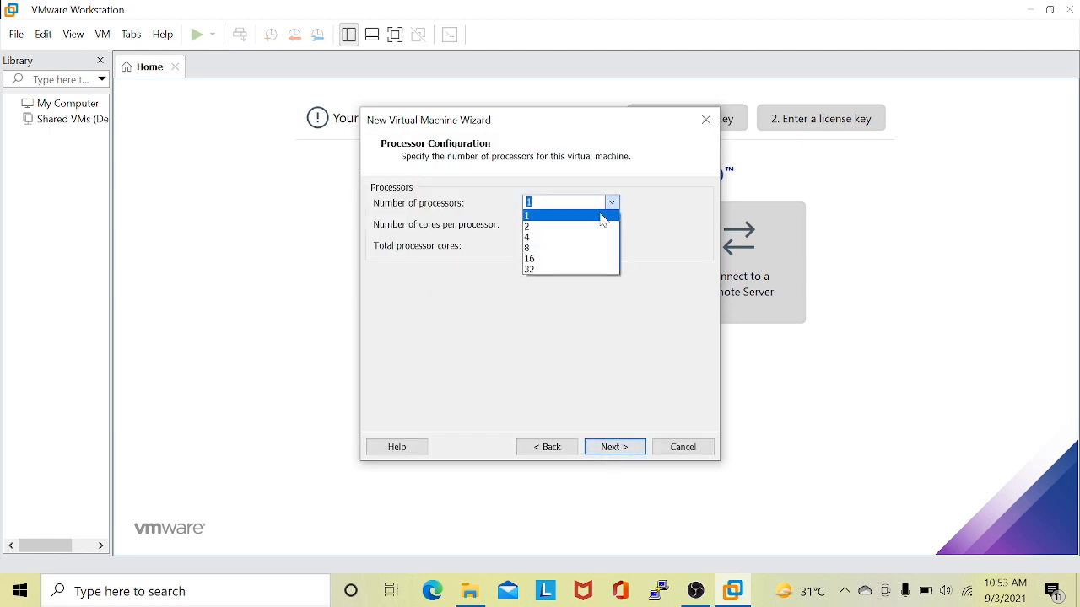
click(579, 237)
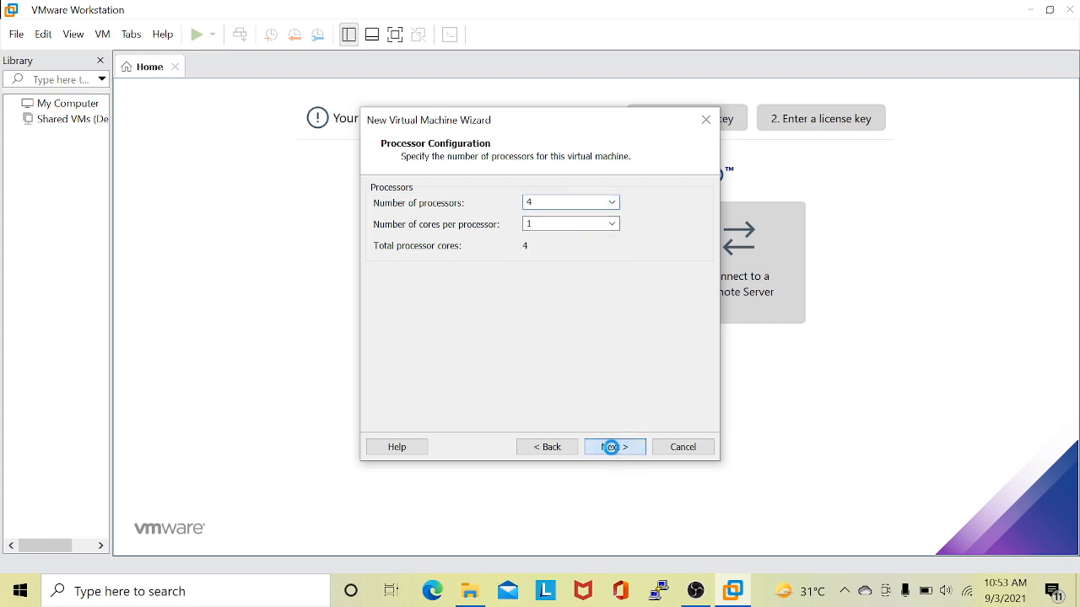
click(615, 447)
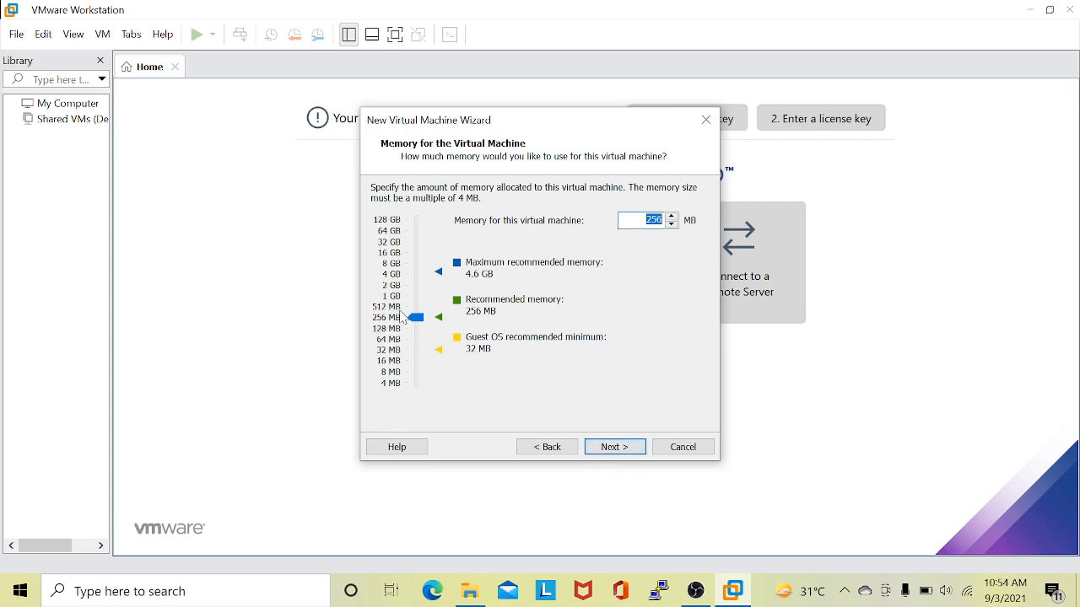
Allocate 4096 MB of memory to the virtual machine and select bridged networking.
click(402, 284)
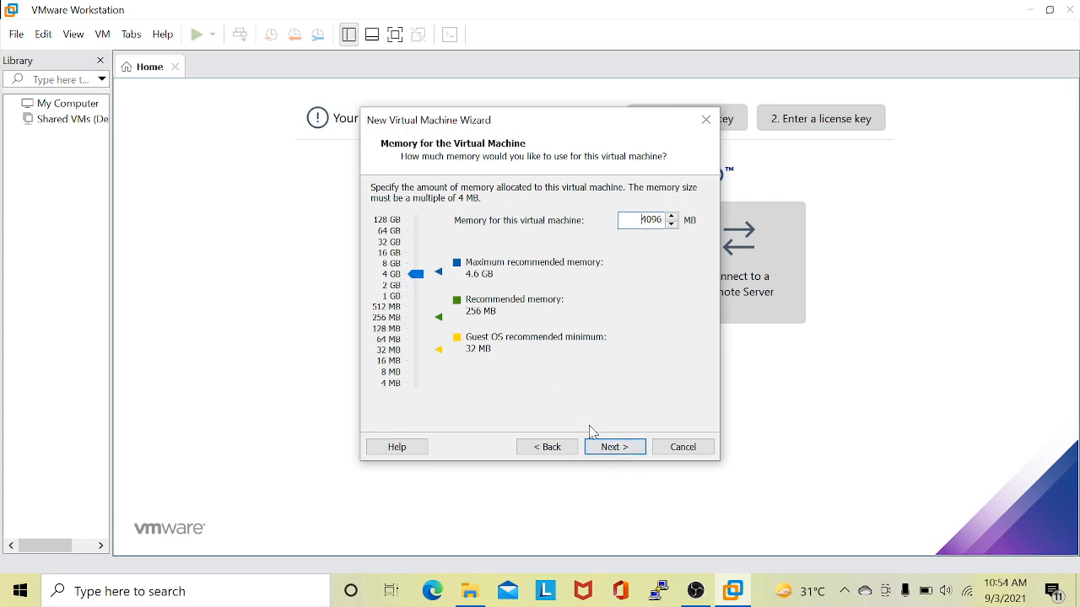
click(612, 452)
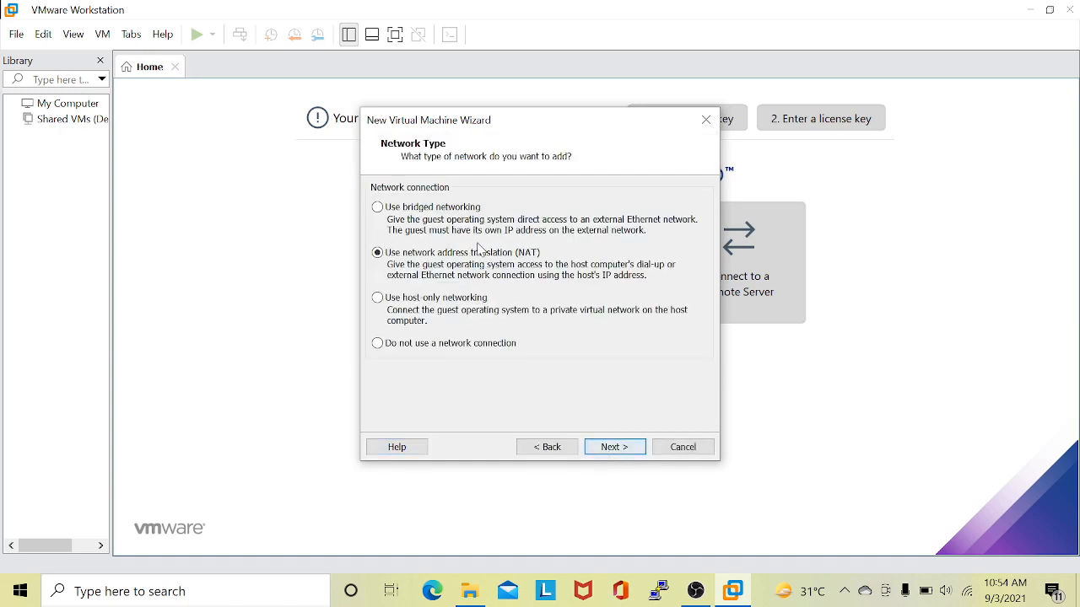
click(421, 211)
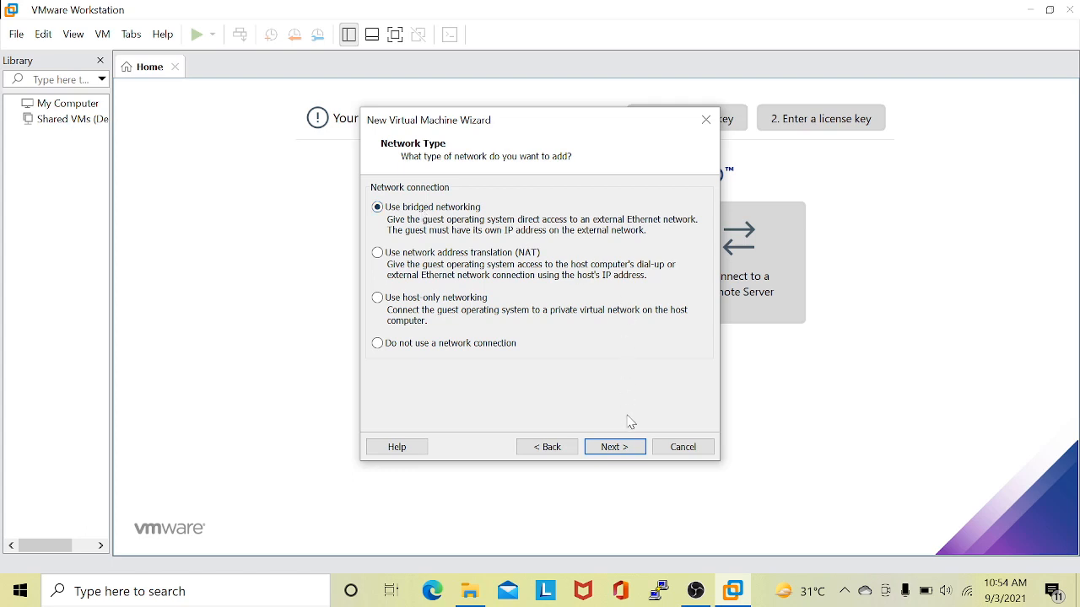
click(628, 449)
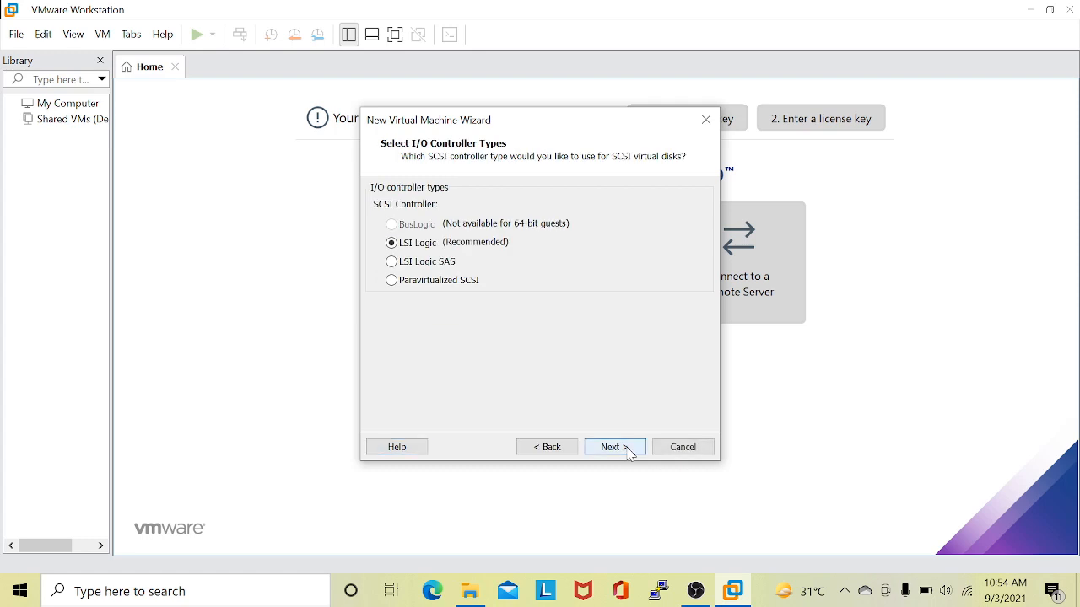
Finish creating the virtual machine with the LSI Logic controller and a new 100 GB IDE virtual disk split into multiple files.
click(628, 450)
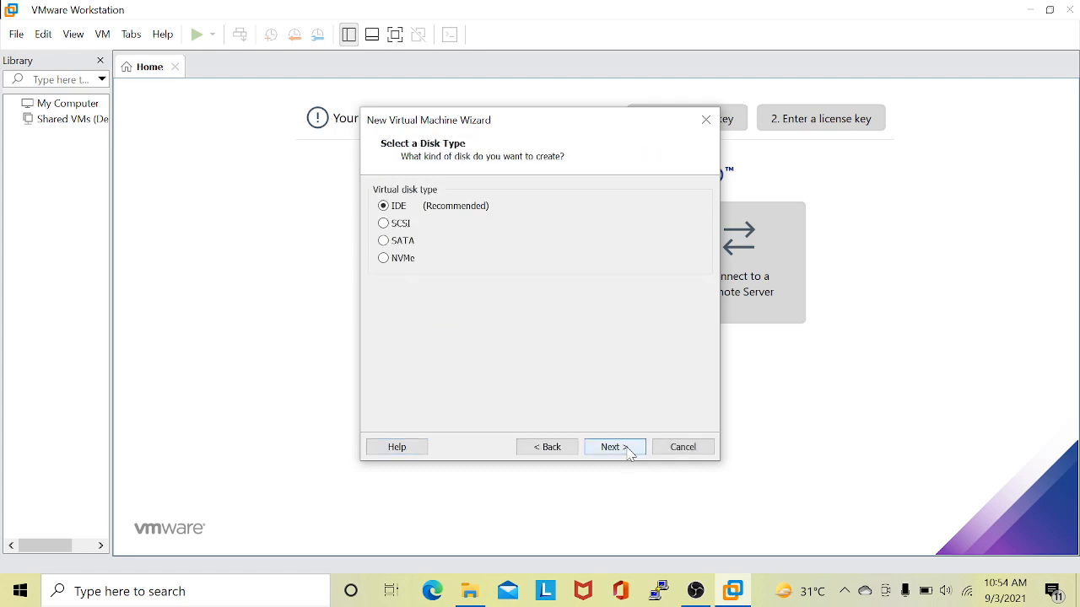
click(628, 453)
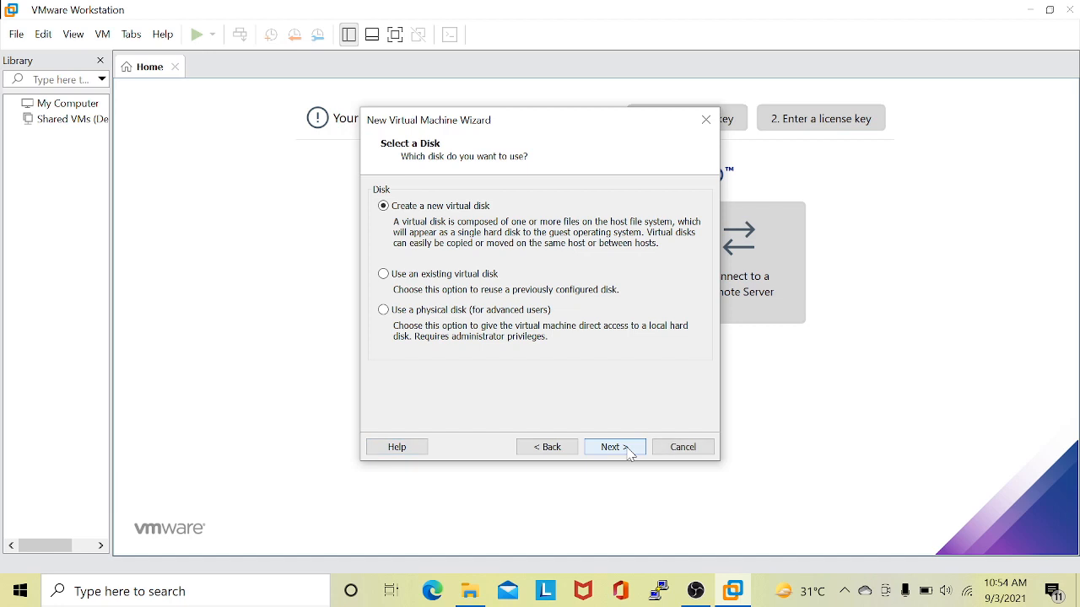
click(629, 452)
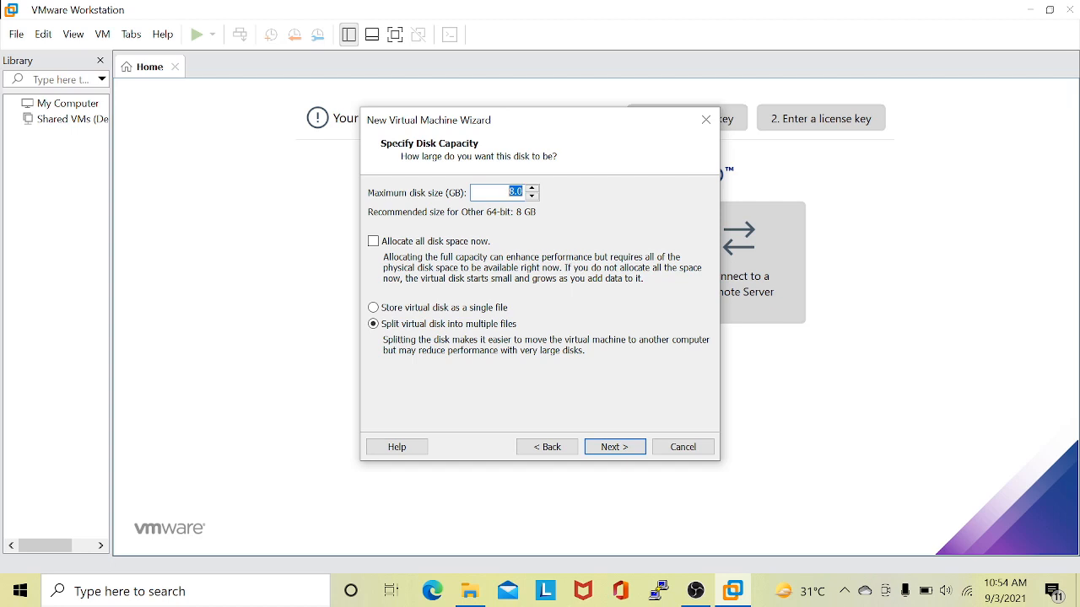
text(100)
click(616, 449)
click(616, 457)
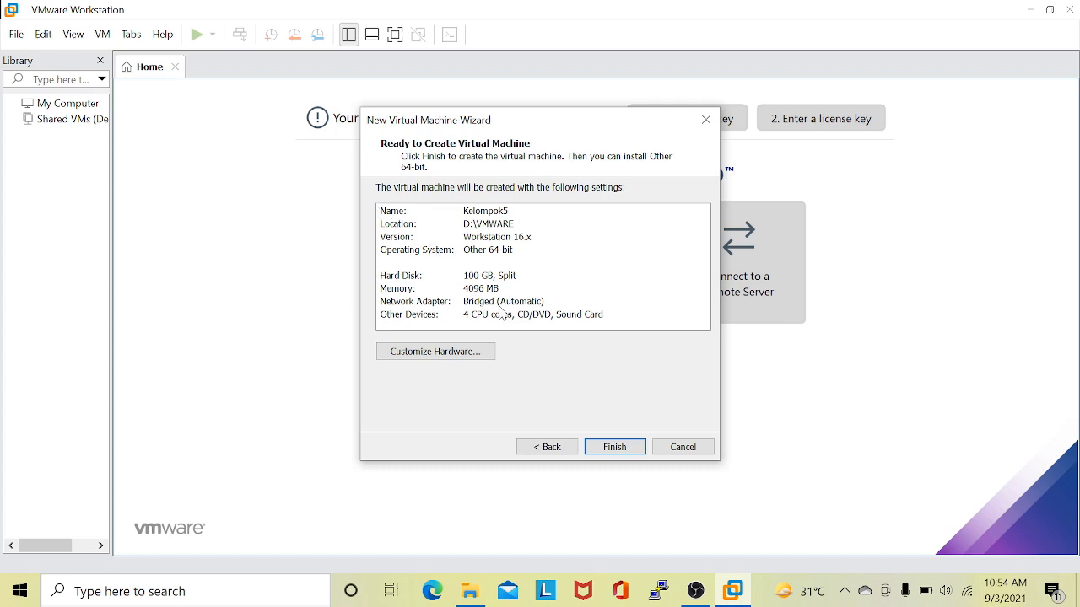
click(615, 448)
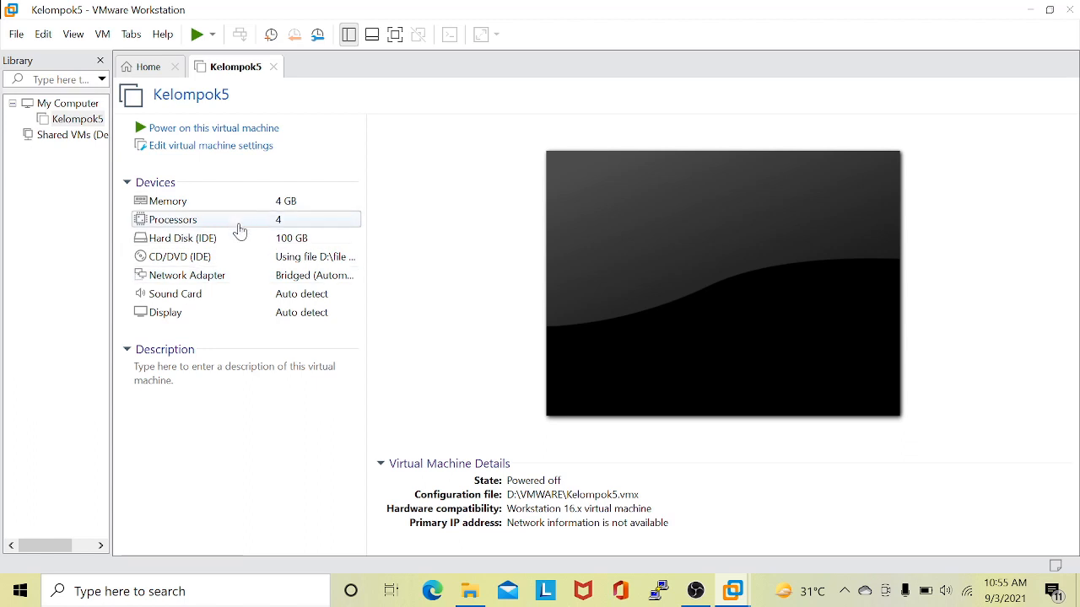
Enable Virtualize Intel VT-x/EPT or AMD-V/RVI in the processor settings of Kelompok5.
double_click(240, 229)
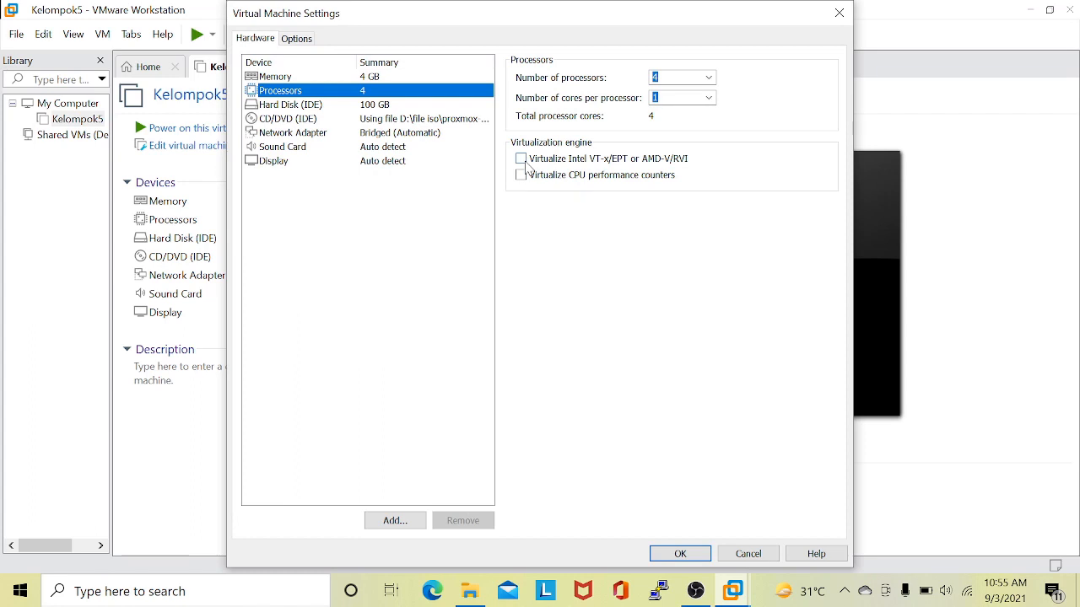
click(522, 159)
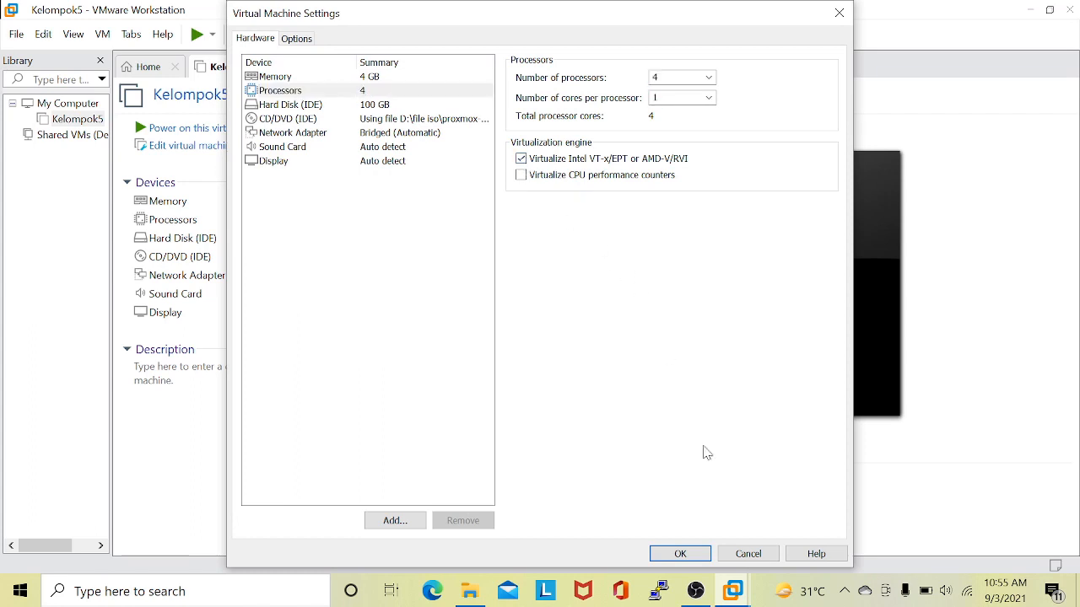
click(695, 556)
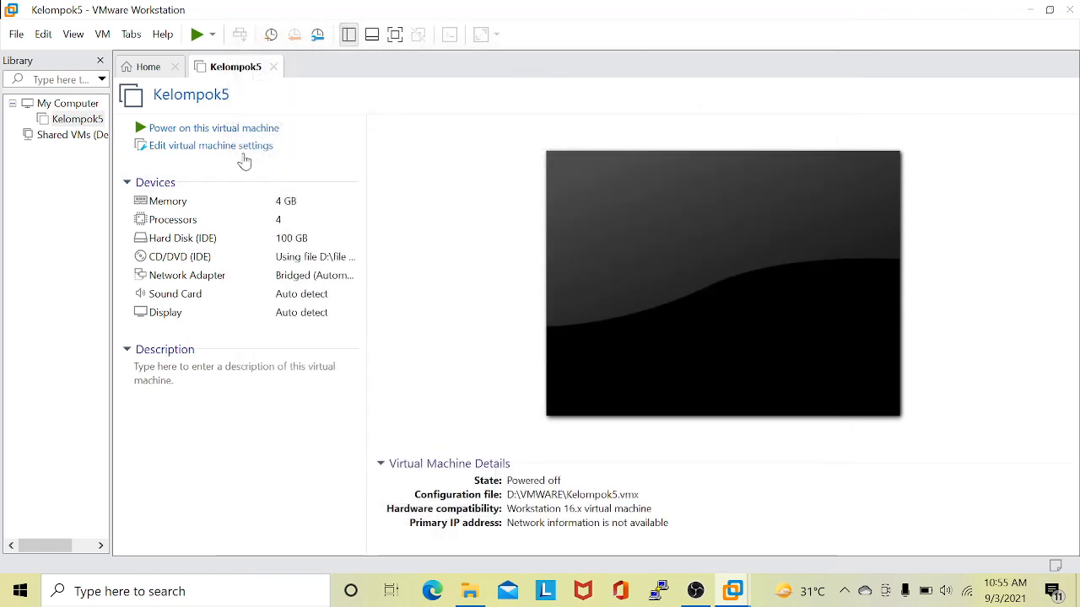
Power on the Kelompok5 virtual machine and start Install Proxmox VE from the boot menu.
click(184, 131)
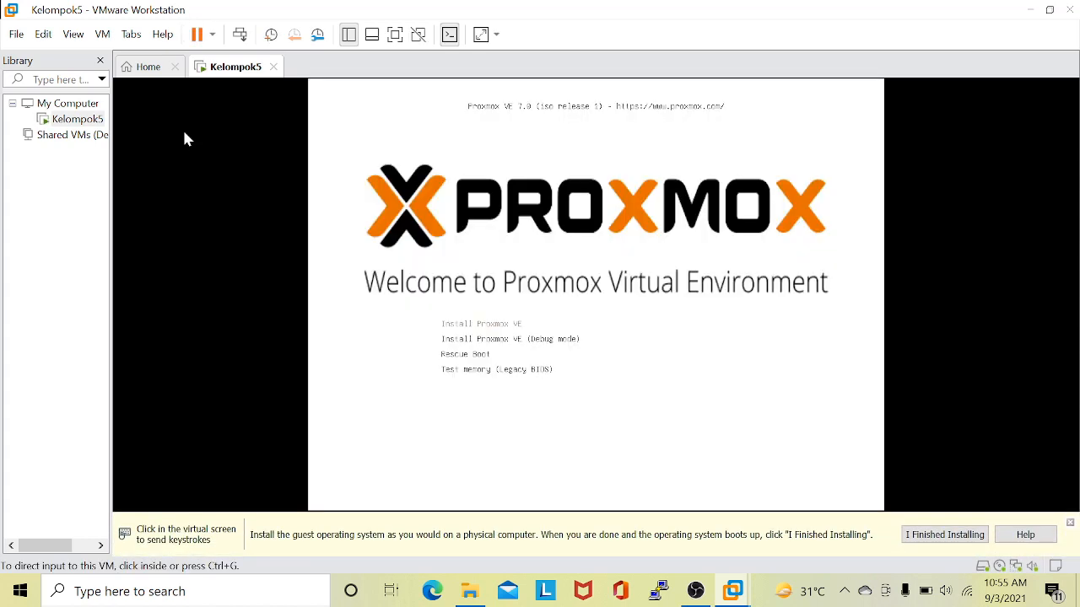
click(381, 229)
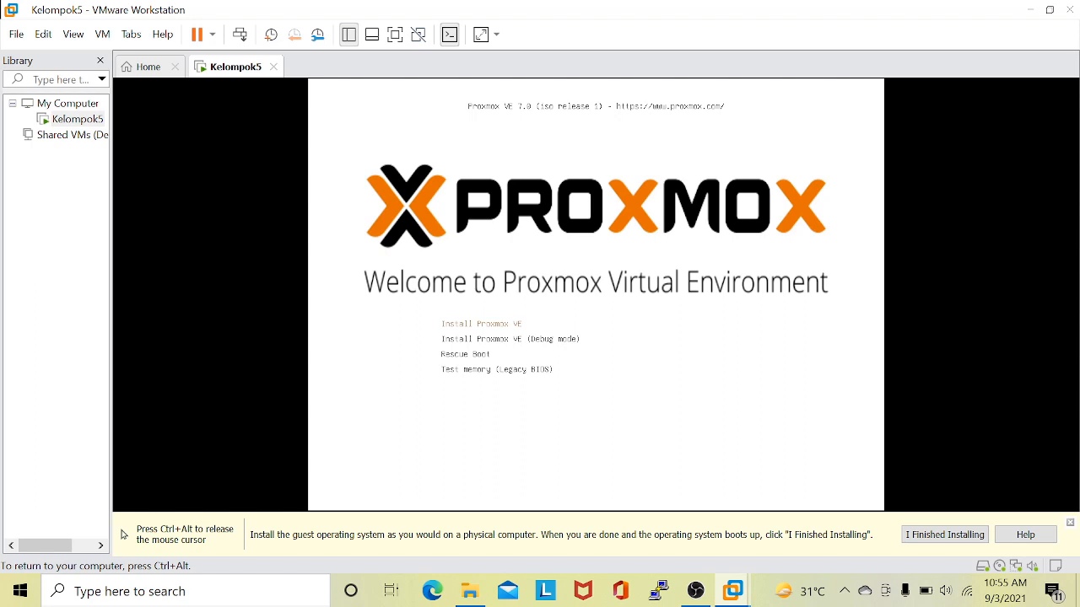
key(Return)
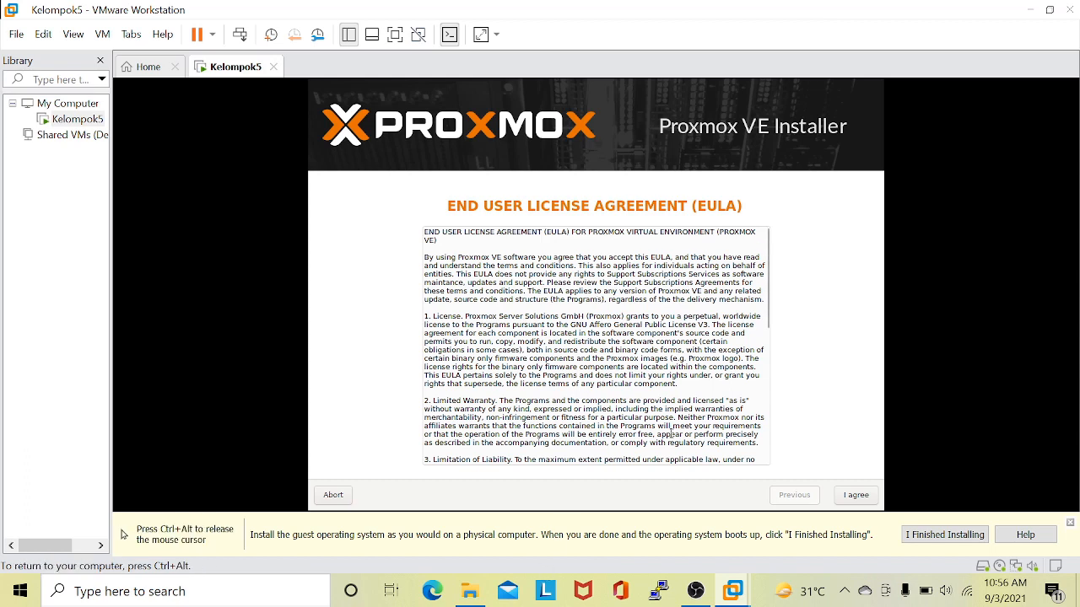
Accept the license agreement and the default target hard disk /dev/sda.
click(856, 496)
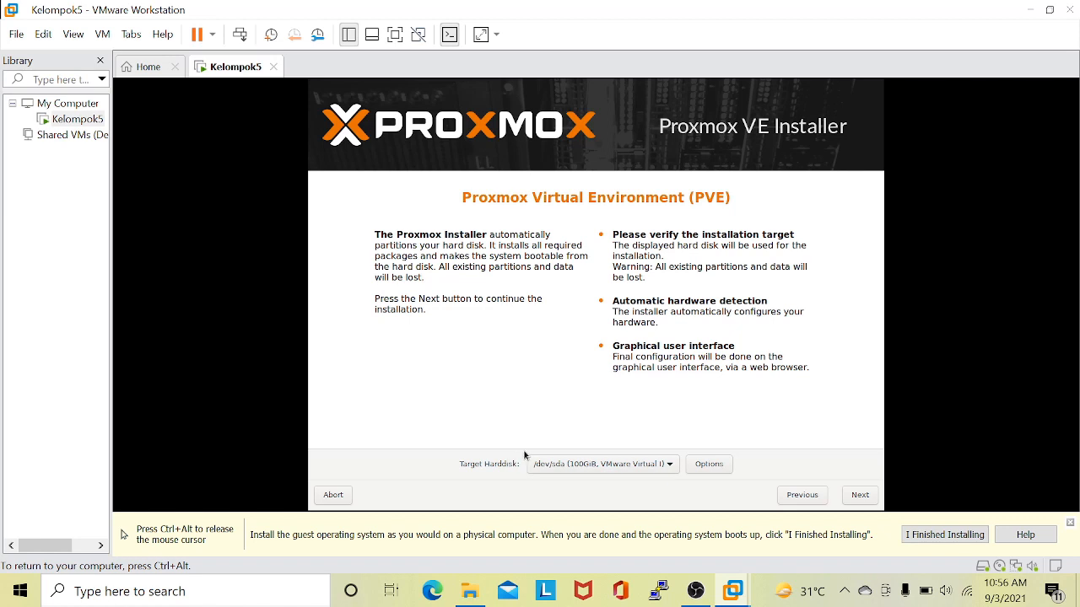
click(863, 503)
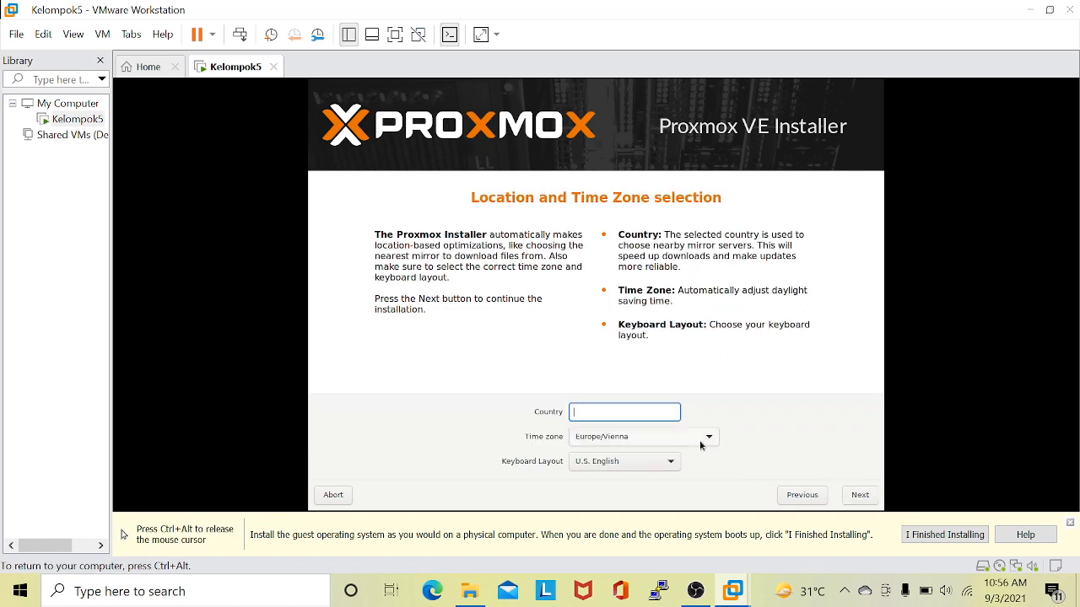
Set the country to Indonesia with time zone Asia/Jakarta and the U.S. English keyboard layout, and continue.
text(Indonesia)
click(657, 428)
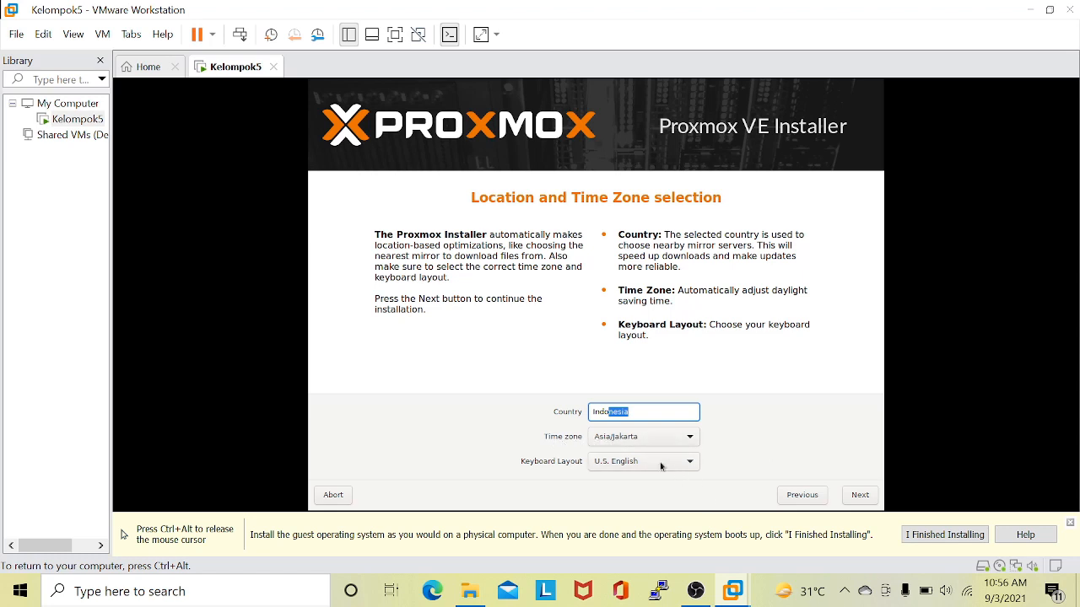
click(865, 502)
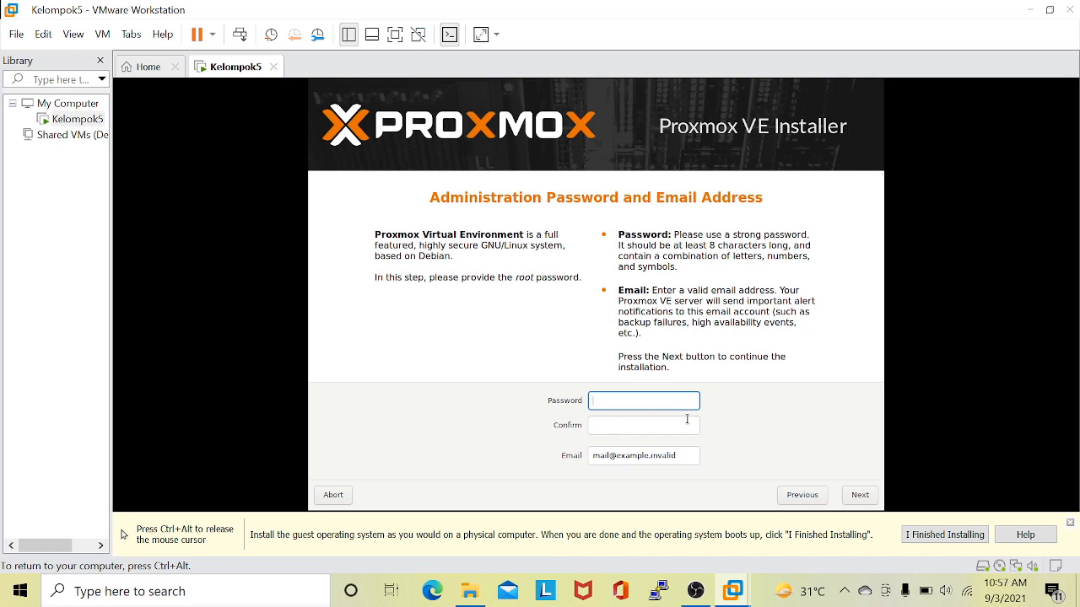
Enter the root password and repeat it in the confirmation field.
text(*********)
click(679, 422)
text(*********)
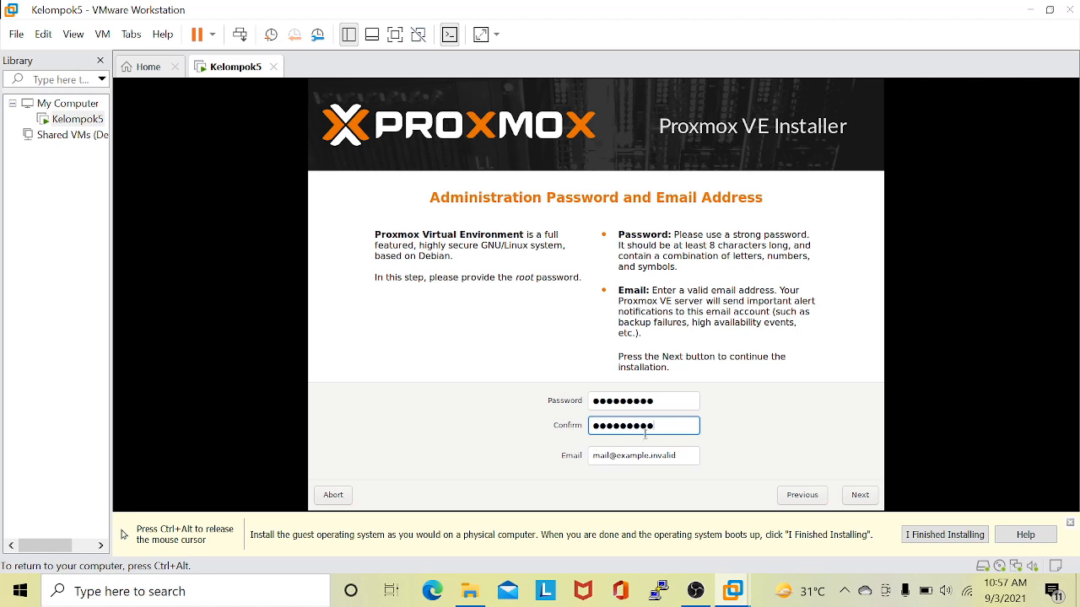
Replace the placeholder email with the administrator's email address and continue to the network configuration.
click(678, 461)
key(ctrl+a)
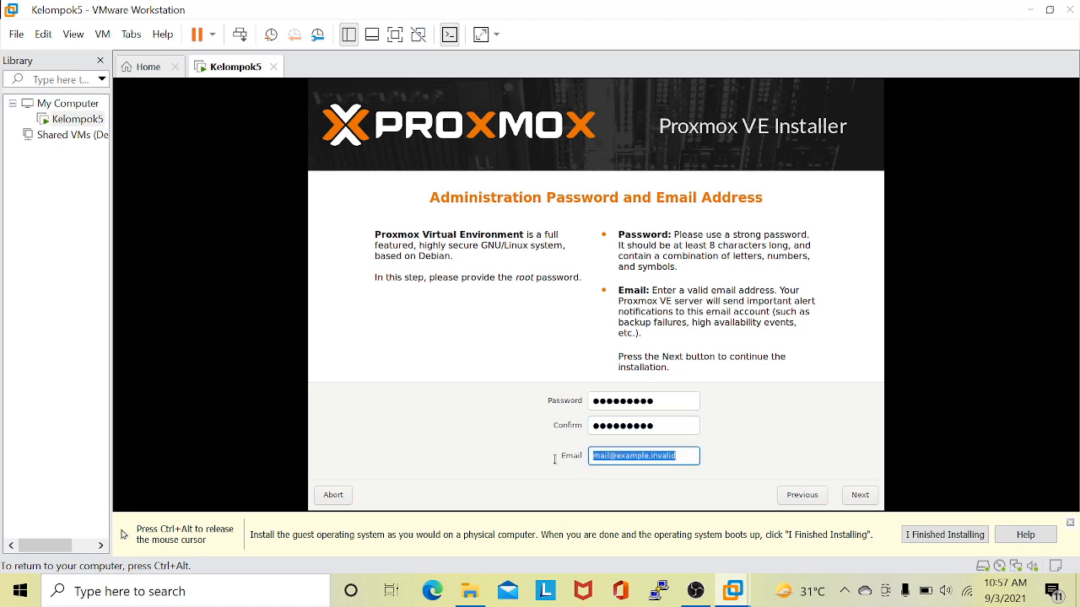
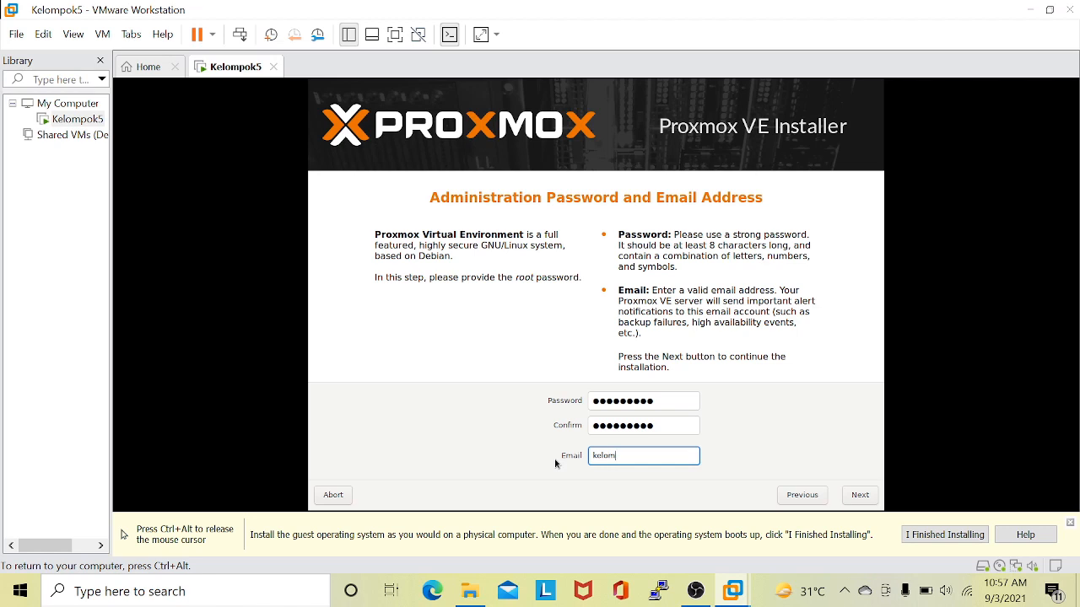
click(858, 496)
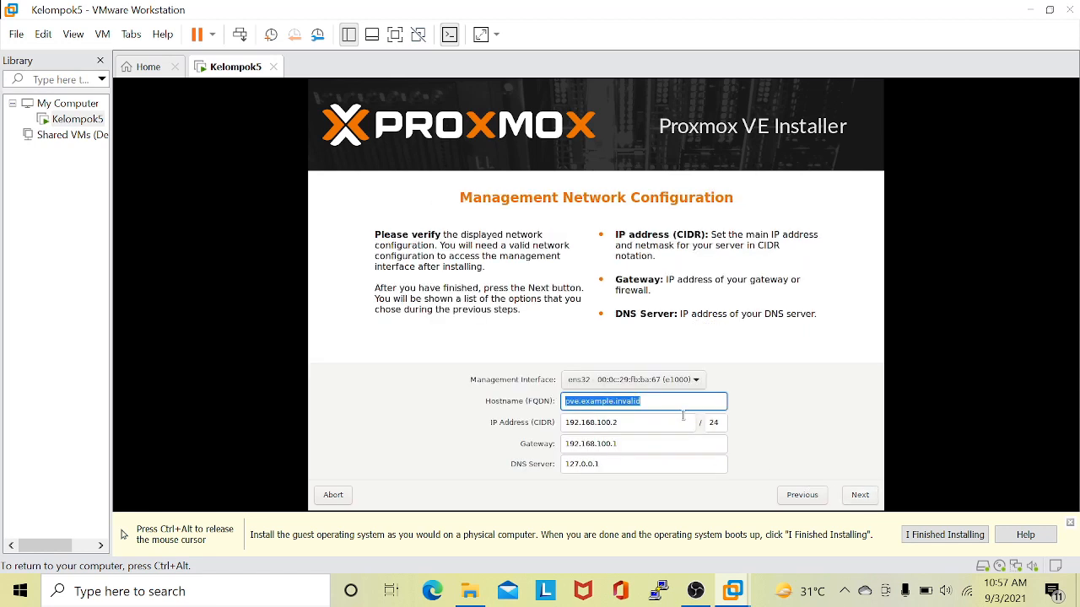
Set the hostname (FQDN) to vps.kelompok5.net.
click(657, 406)
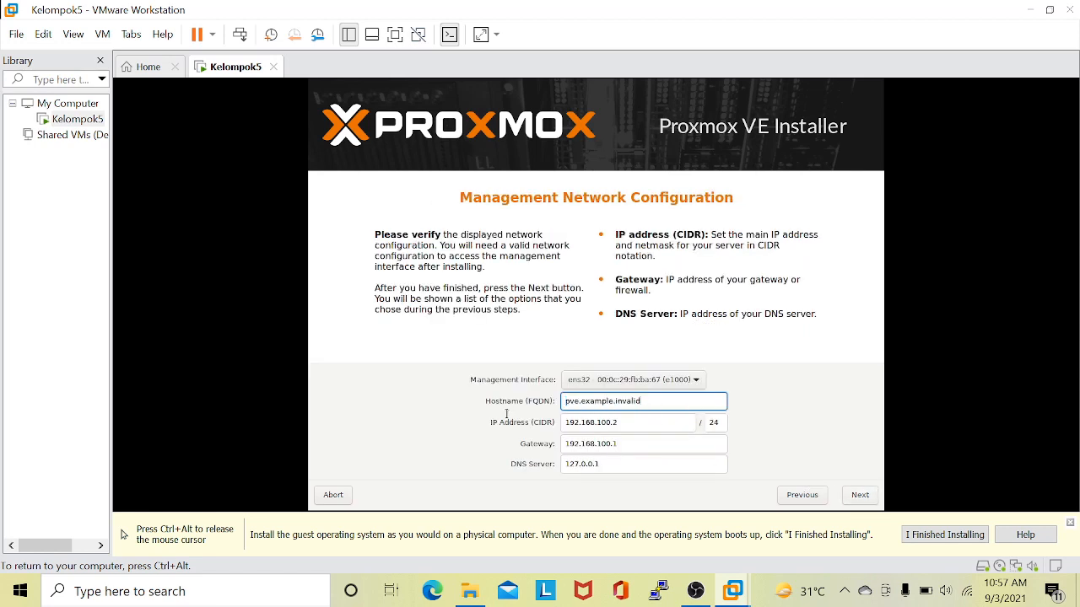
key(ctrl+a)
text(vps.kelompok5.net)
Delete the last two octets of the management IP address, keeping only 192.168.
click(639, 424)
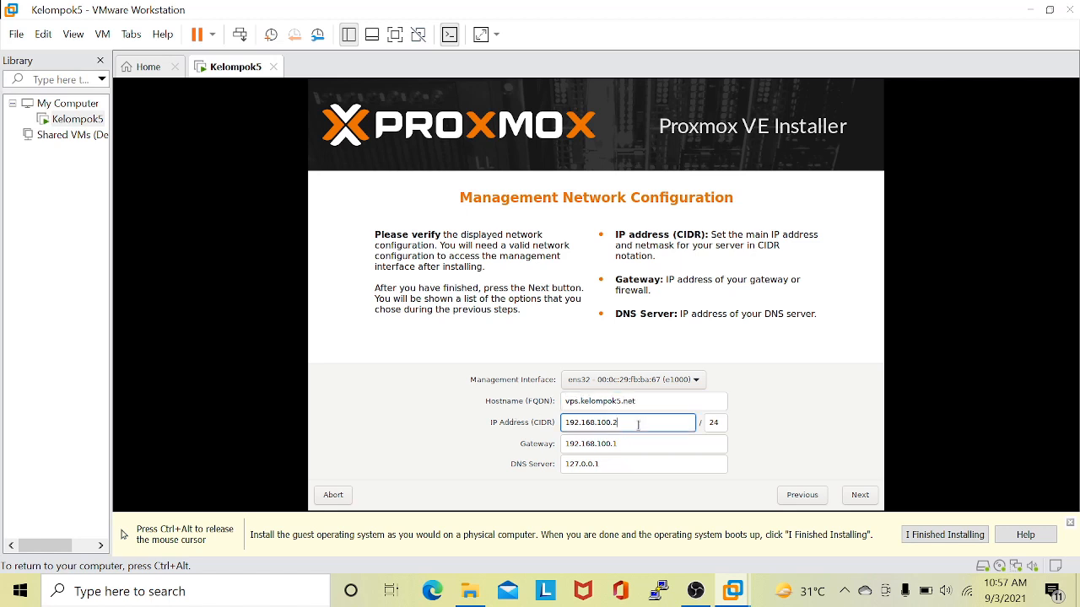
key(BackSpace)
key(BackSpace)
key(BackSpace)
key(BackSpace)
key(BackSpace)
Look up the host computer's IPv4 address and DNS server in the properties of its Wi-Fi connection.
key(ctrl+alt)
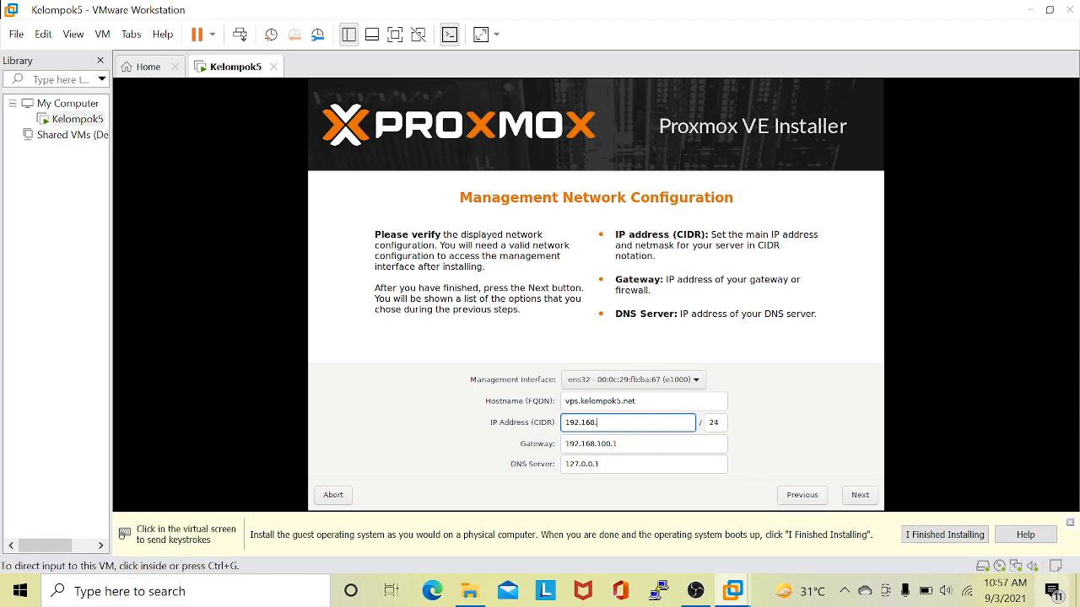
click(970, 599)
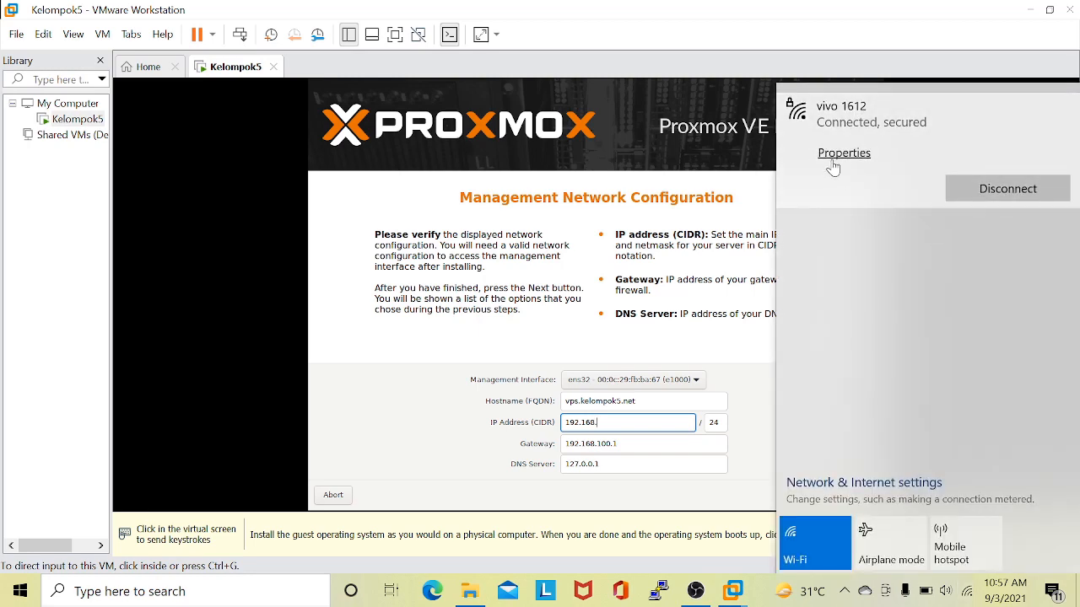
click(830, 154)
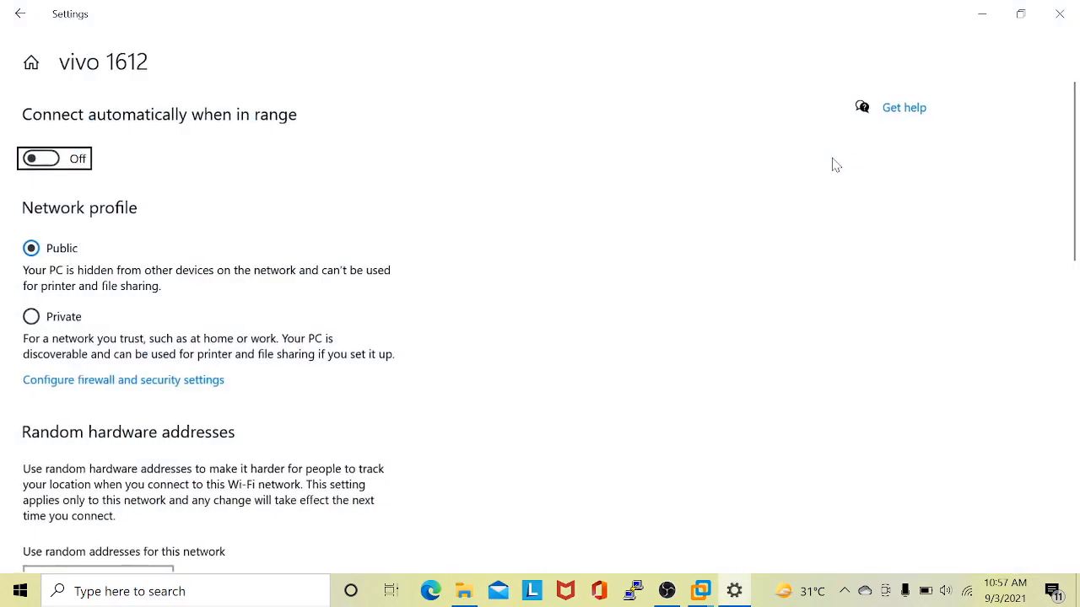
drag(1077, 110, 1078, 211)
scroll(1078, 211, down, 10)
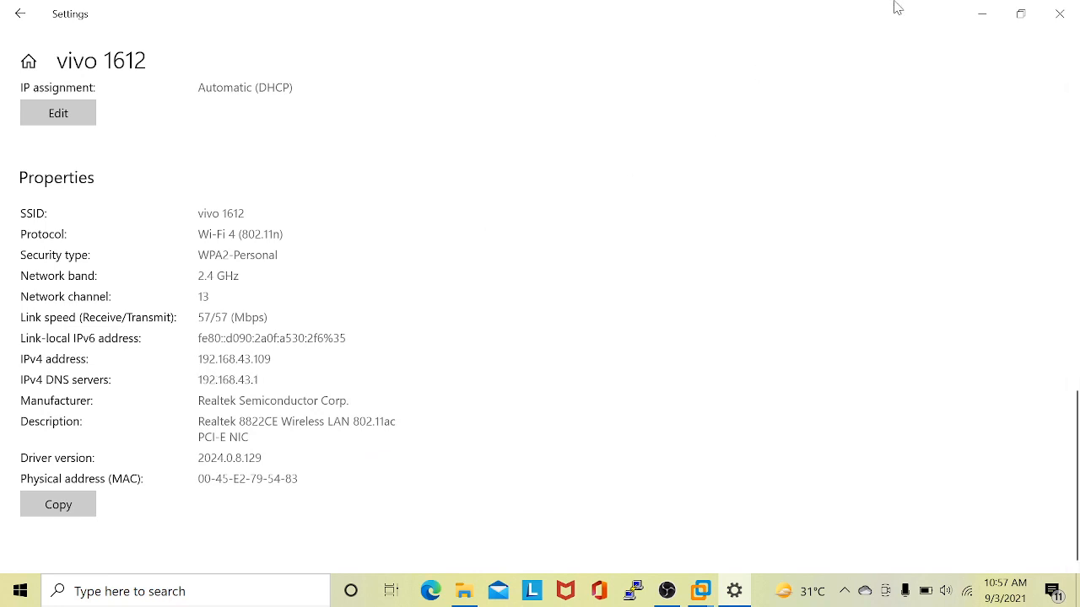
click(979, 15)
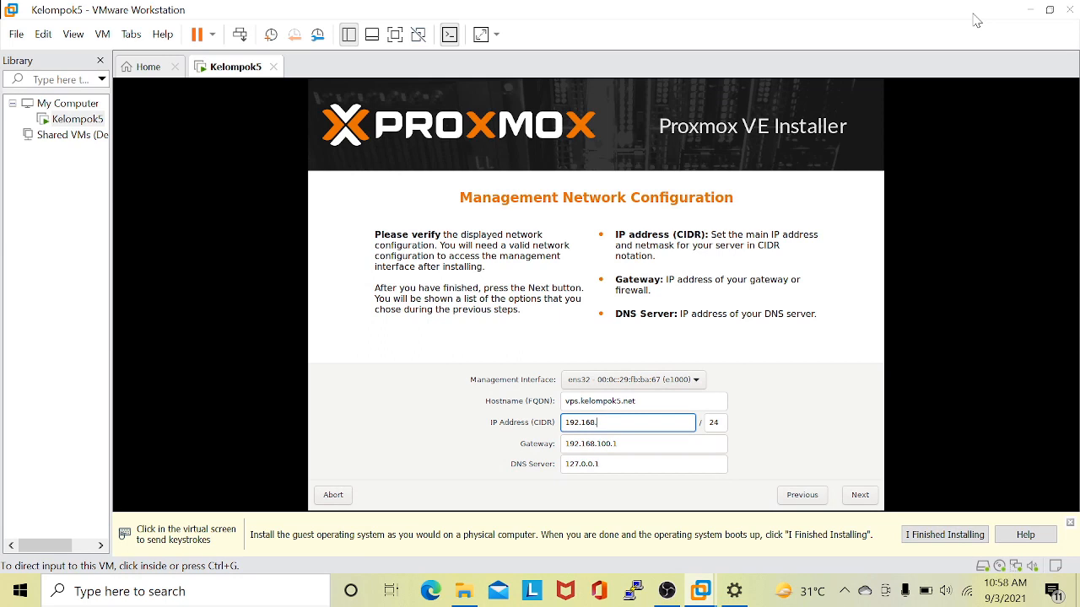
Complete the management IP address as 192.168.43.110 in the Proxmox installer.
click(836, 248)
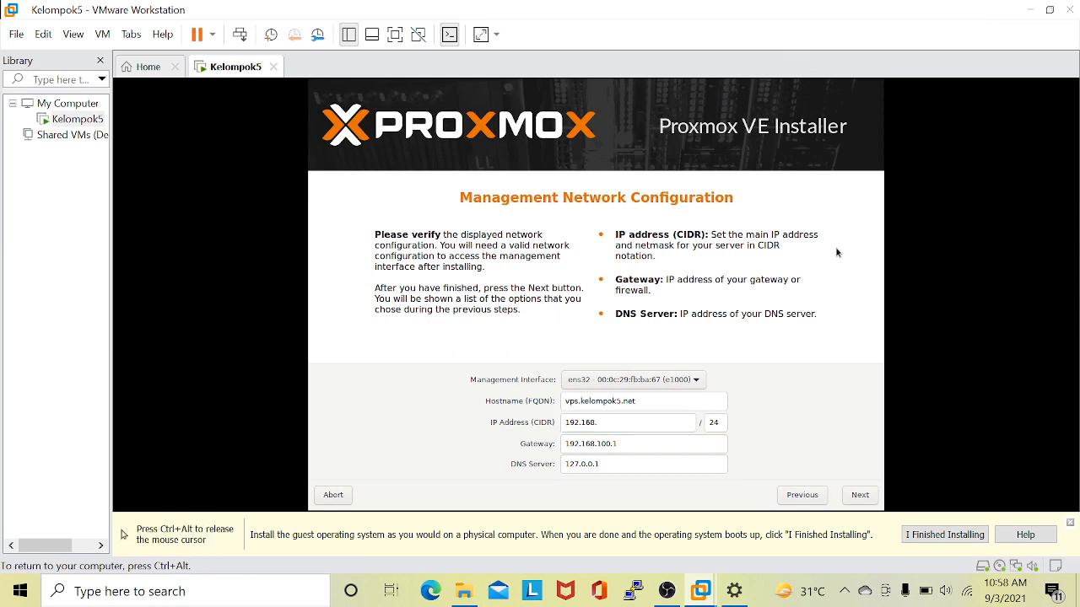
click(642, 424)
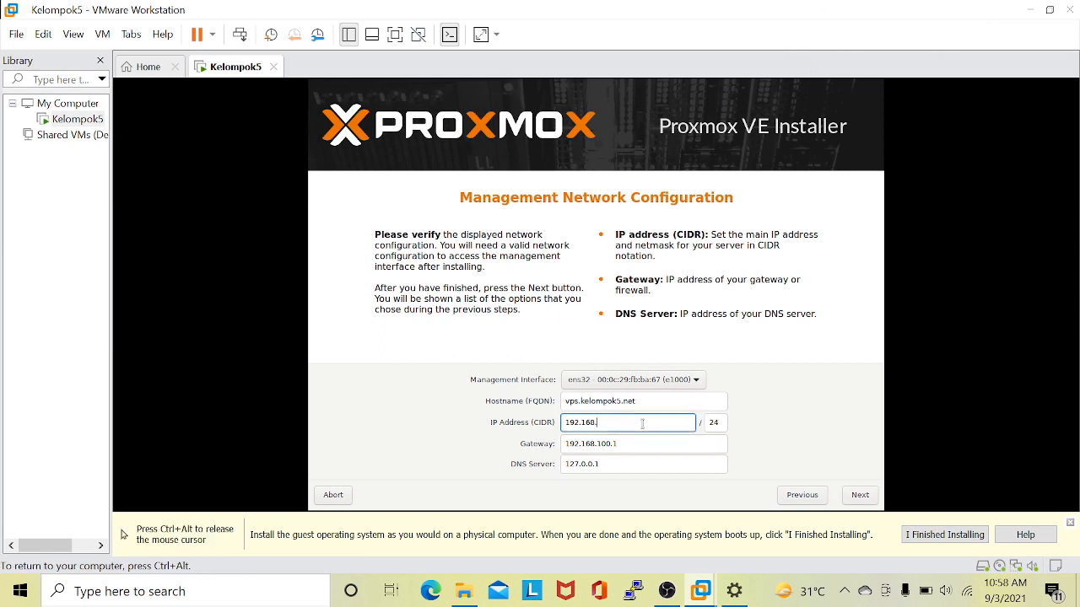
text(43)
text(.25)
key(BackSpace)
text(110)
Set the gateway to 192.168.43.1.
click(628, 445)
key(BackSpace)
key(BackSpace)
key(BackSpace)
key(BackSpace)
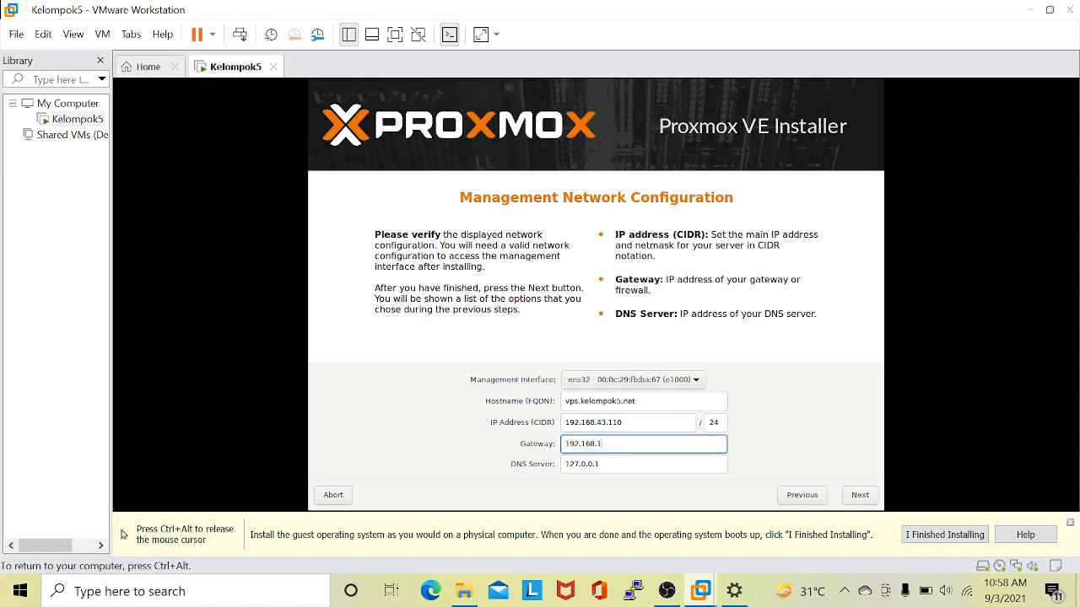
key(BackSpace)
text(43.1)
Set the DNS server to 192.168.43.1 and start the installation from the summary page.
click(620, 462)
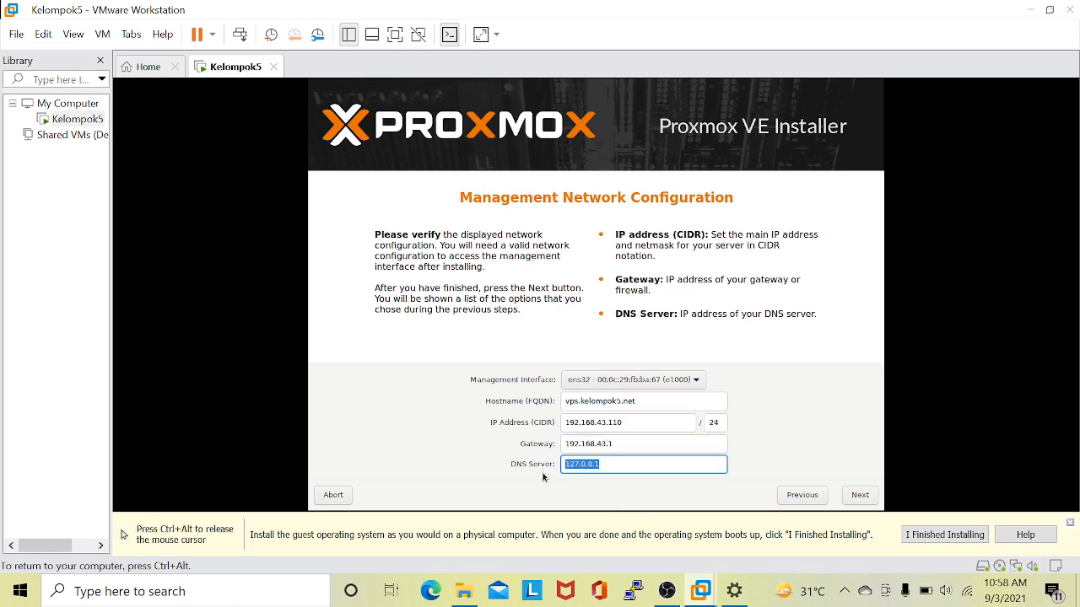
text(192.168.43.1)
click(861, 496)
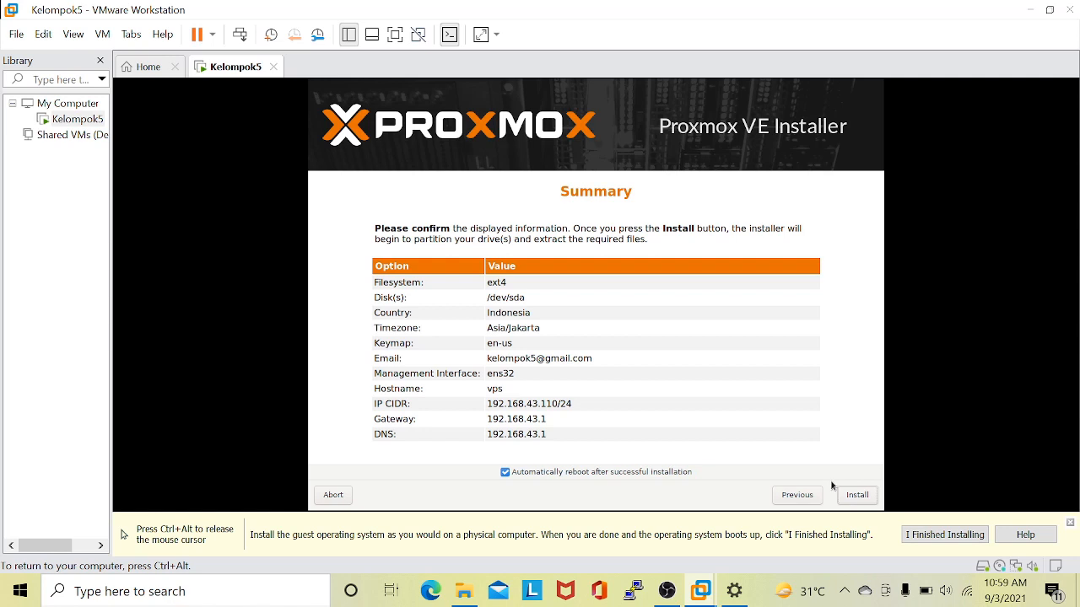
click(848, 496)
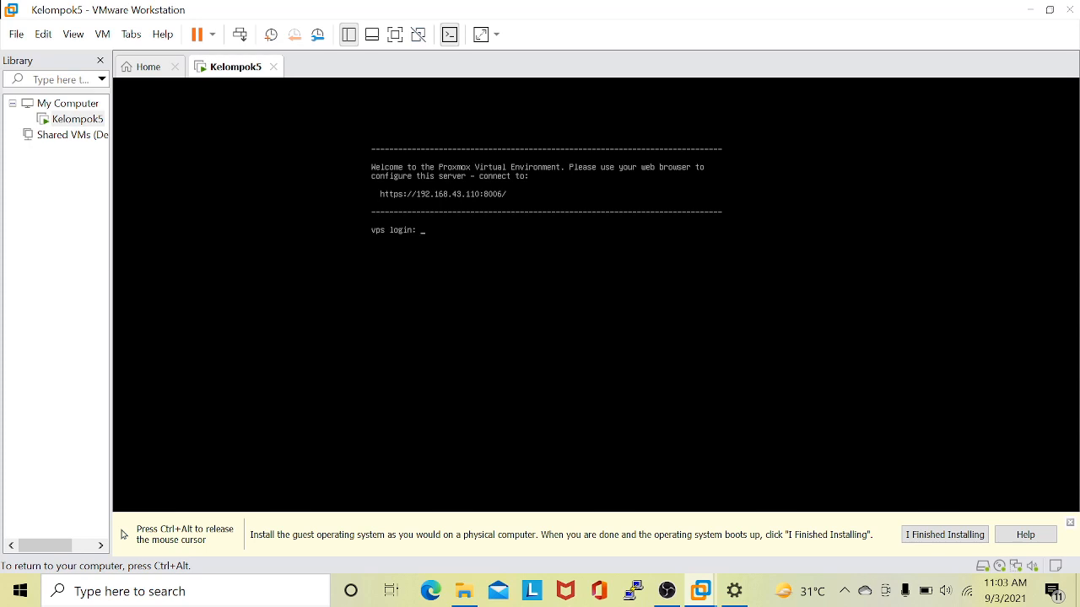
Log in to the installed Proxmox console as root with the root password.
key(BackSpace)
key(BackSpace)
text(root)
key(Return)
Try the la command in the root shell and list the directory contents with ls.
key(Return)
text(la)
key(Return)
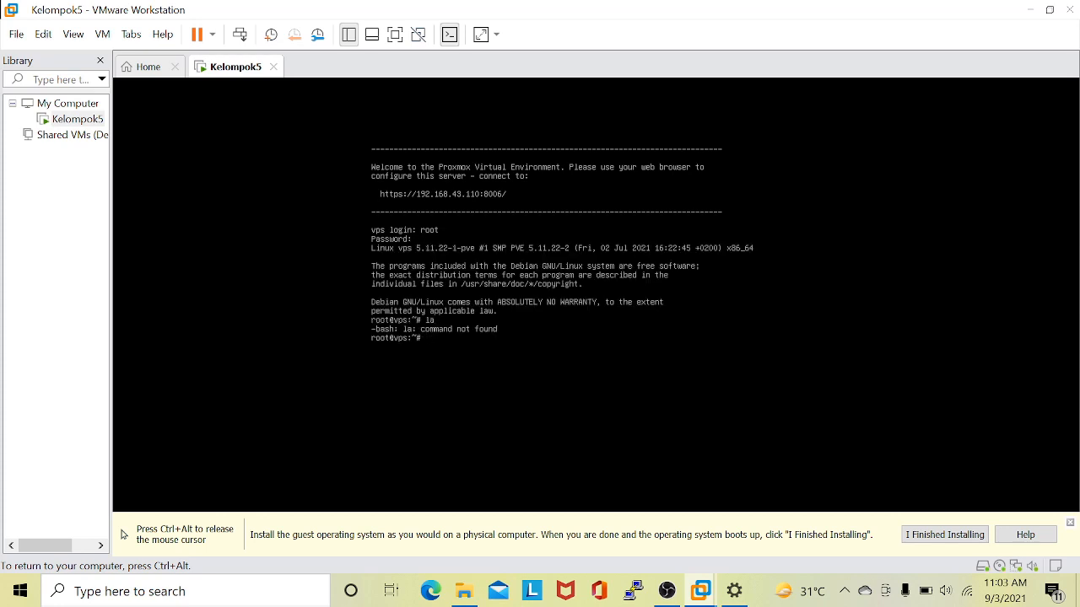
key(ctrl+alt)
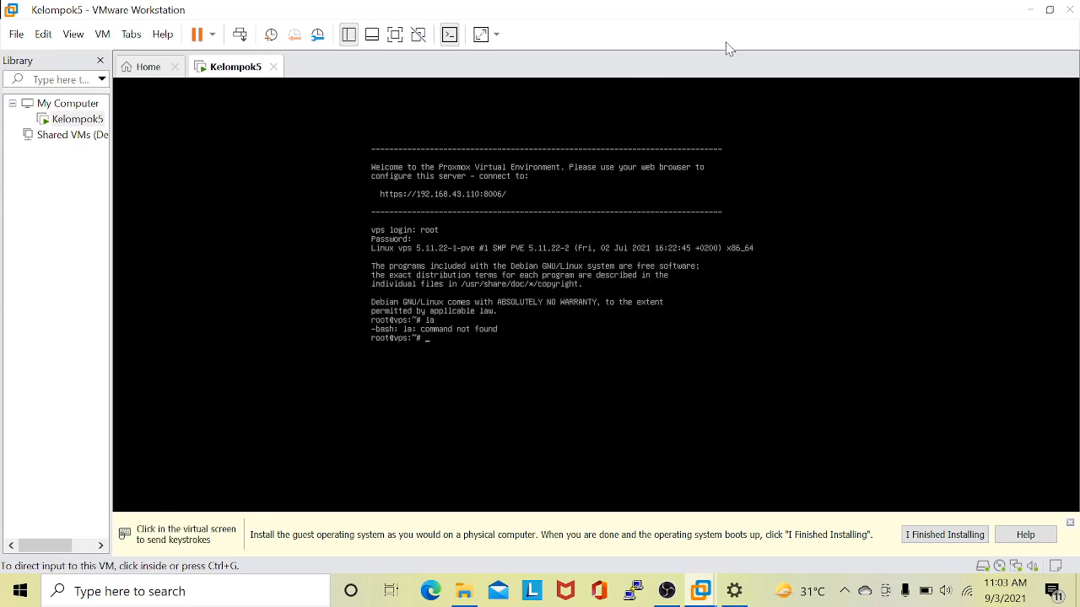
click(673, 266)
text(ls)
key(Return)
key(ctrl+alt)
Minimize VMware Workstation, open Google Chrome and dismiss its default-browser notice.
mouse_move(667, 590)
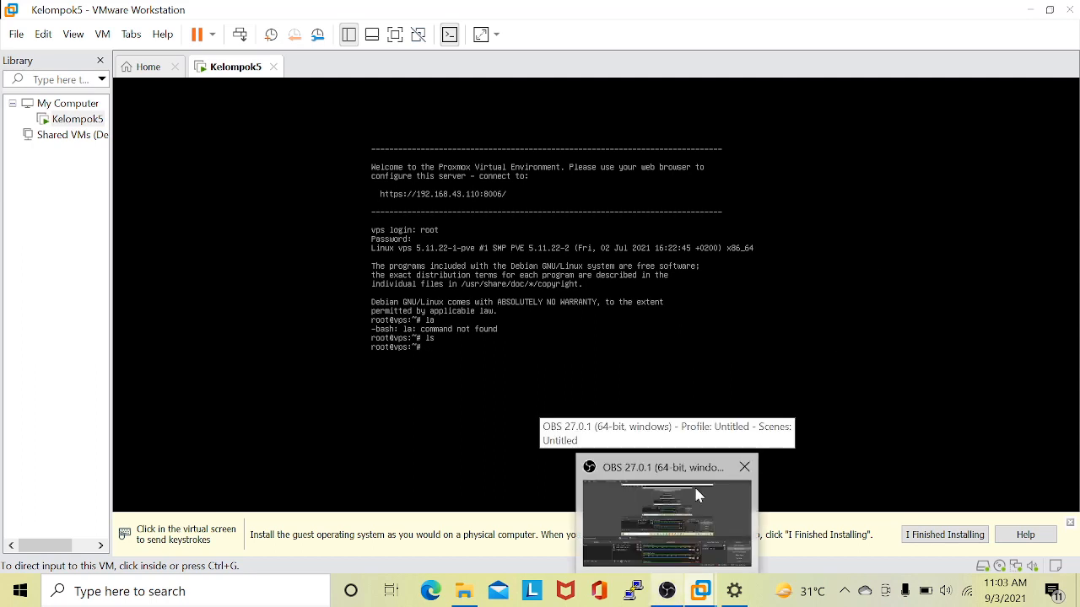
click(1033, 10)
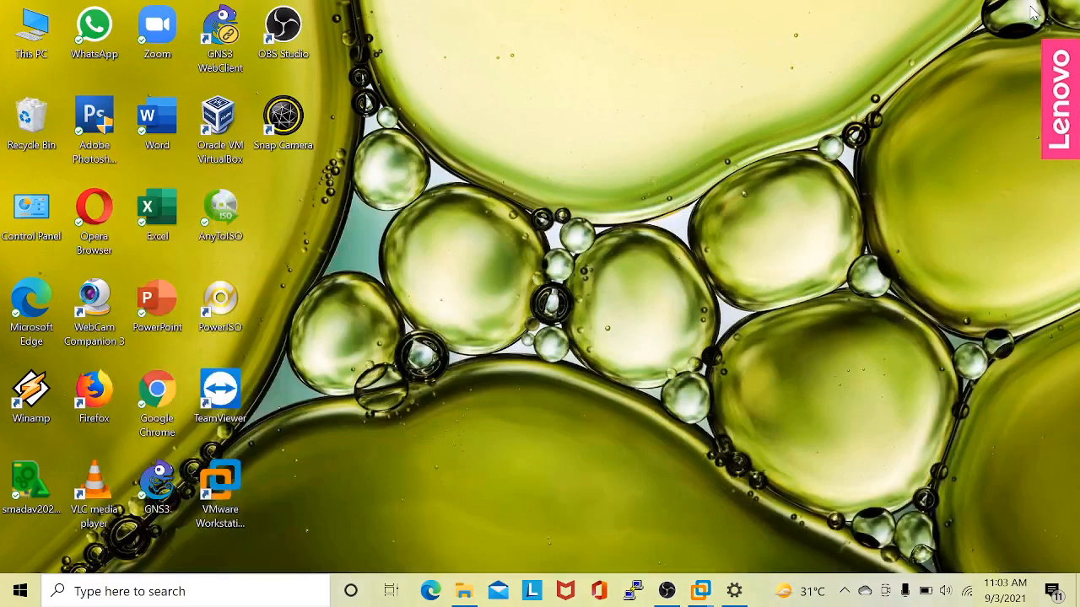
double_click(157, 396)
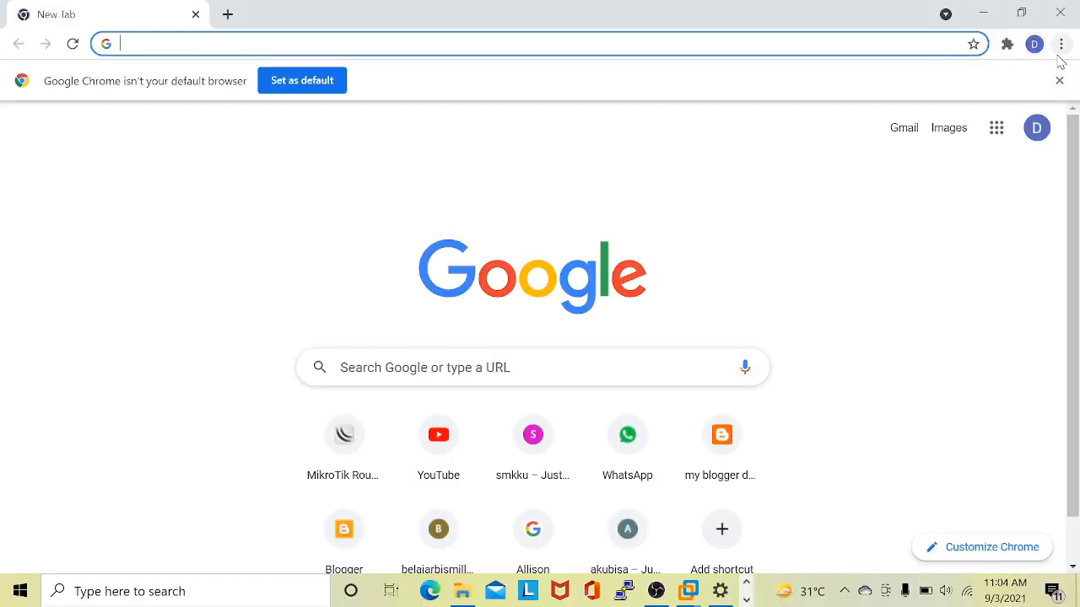
click(1059, 81)
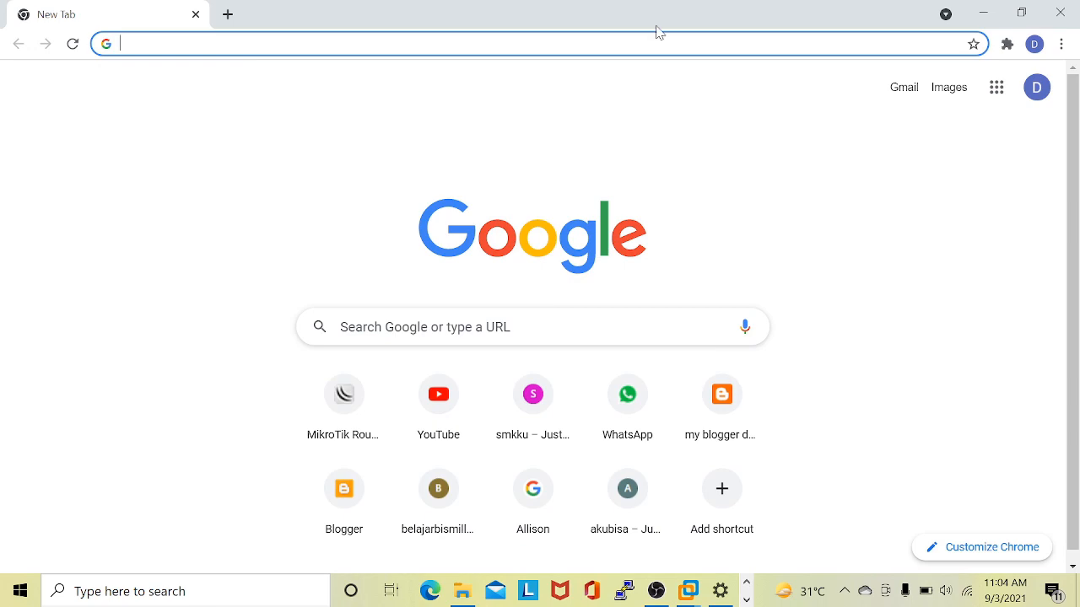
text(http)
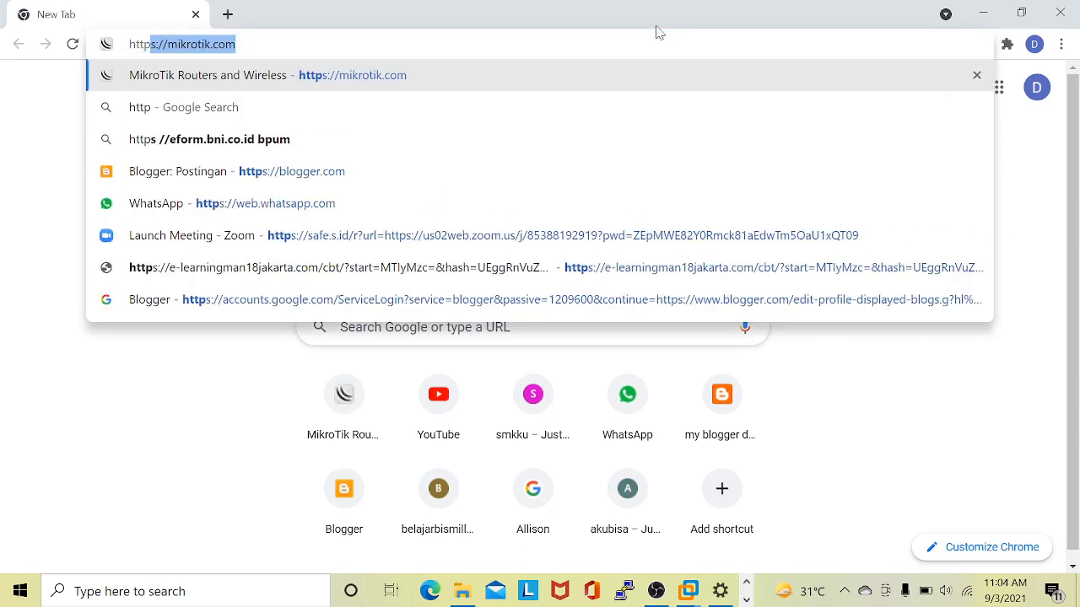
text(s://)
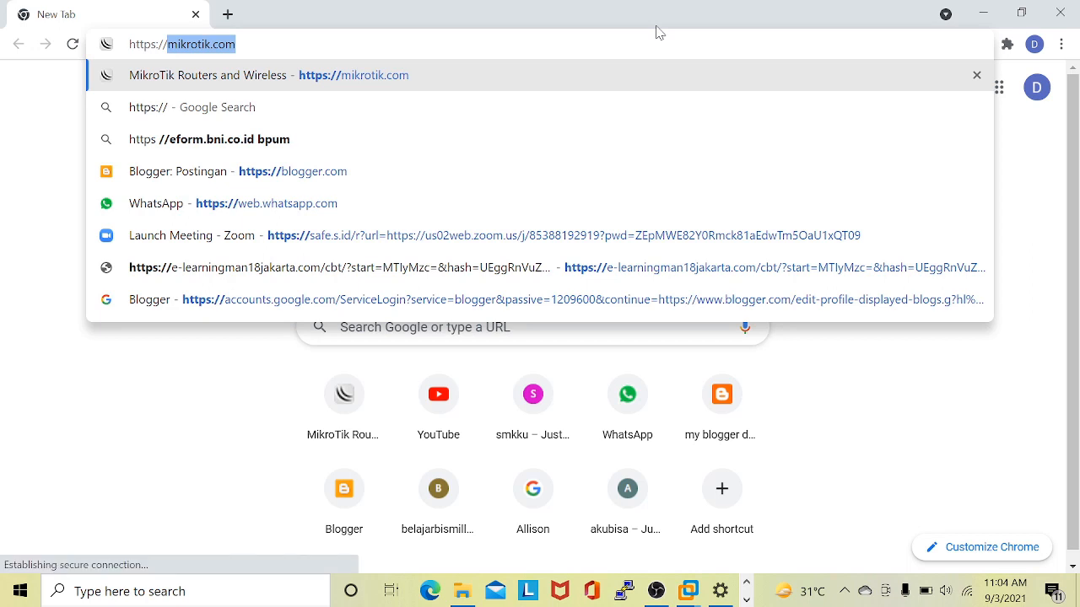
text(192.)
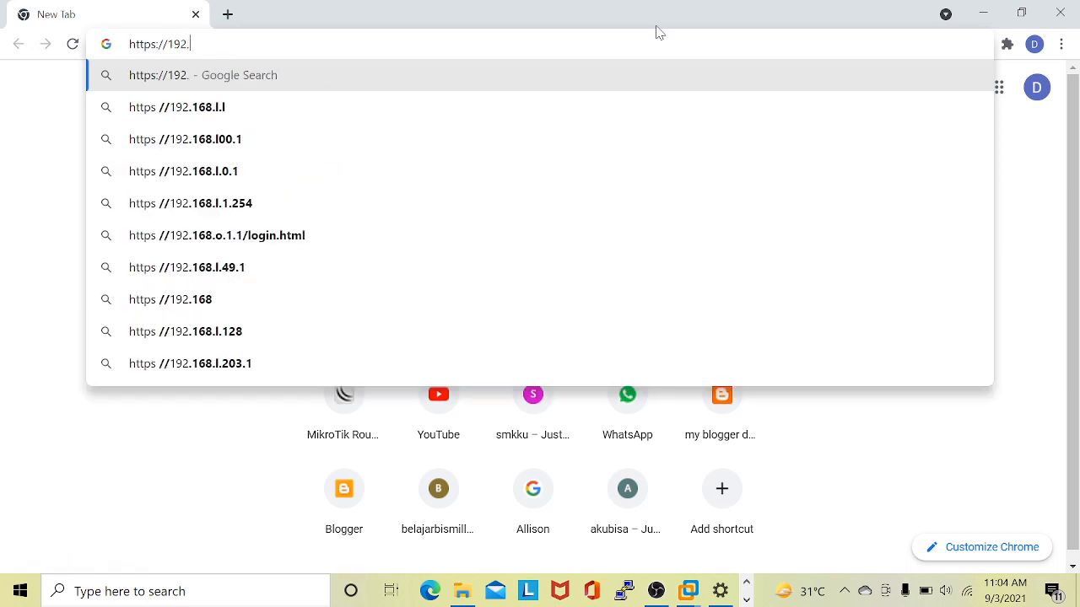
text(168.43.)
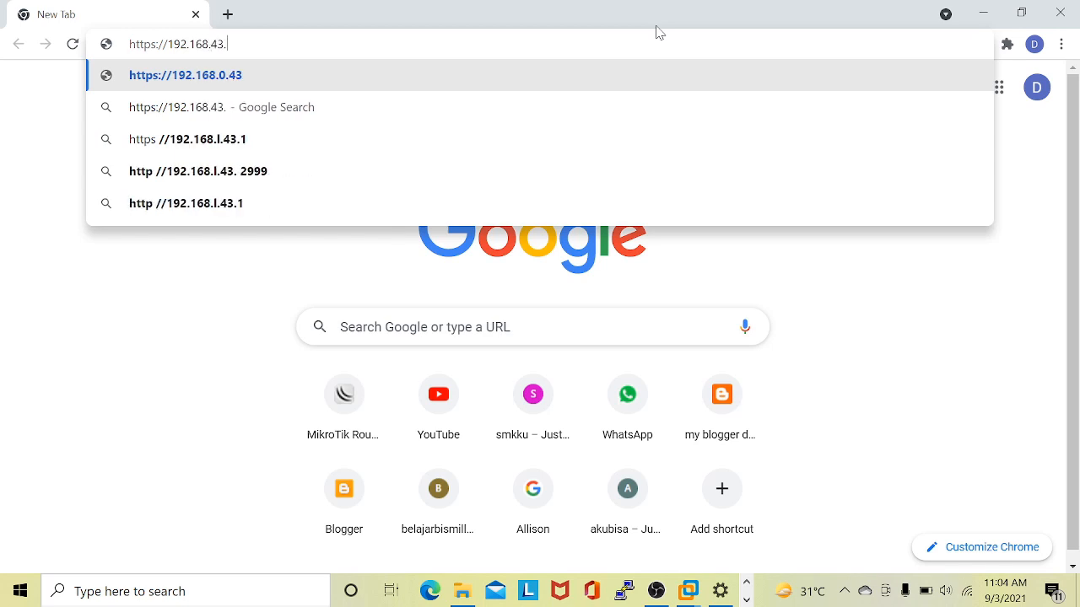
text(110;)
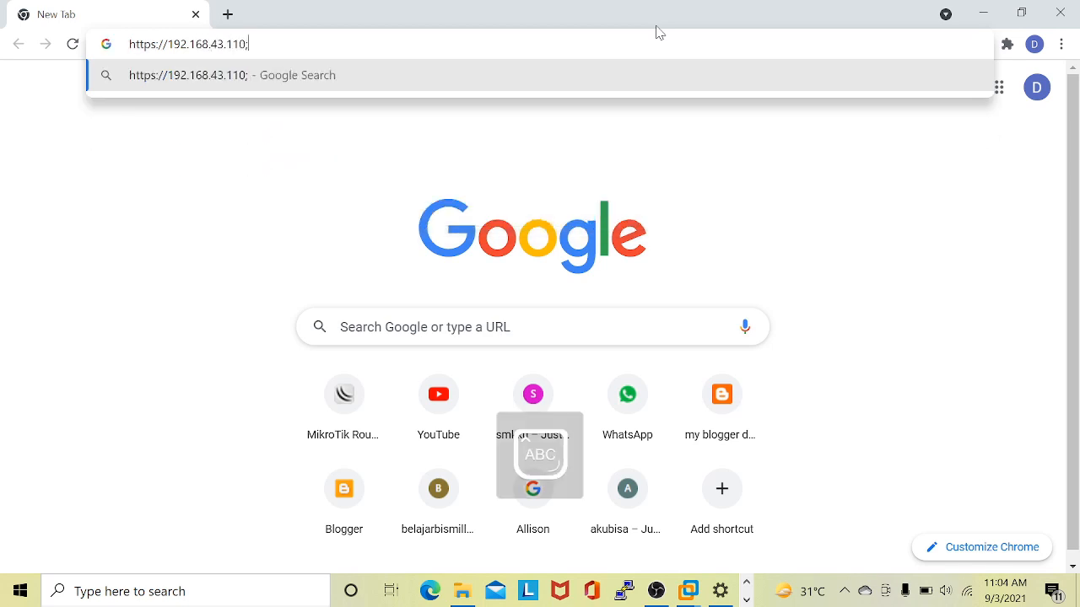
key(BackSpace)
text(:)
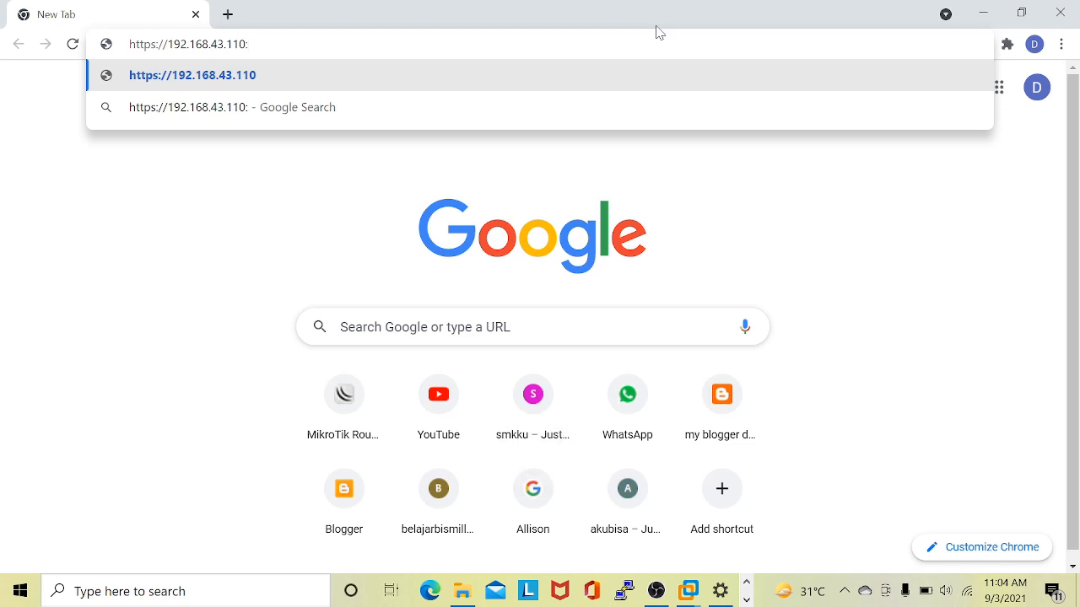
text(8006)
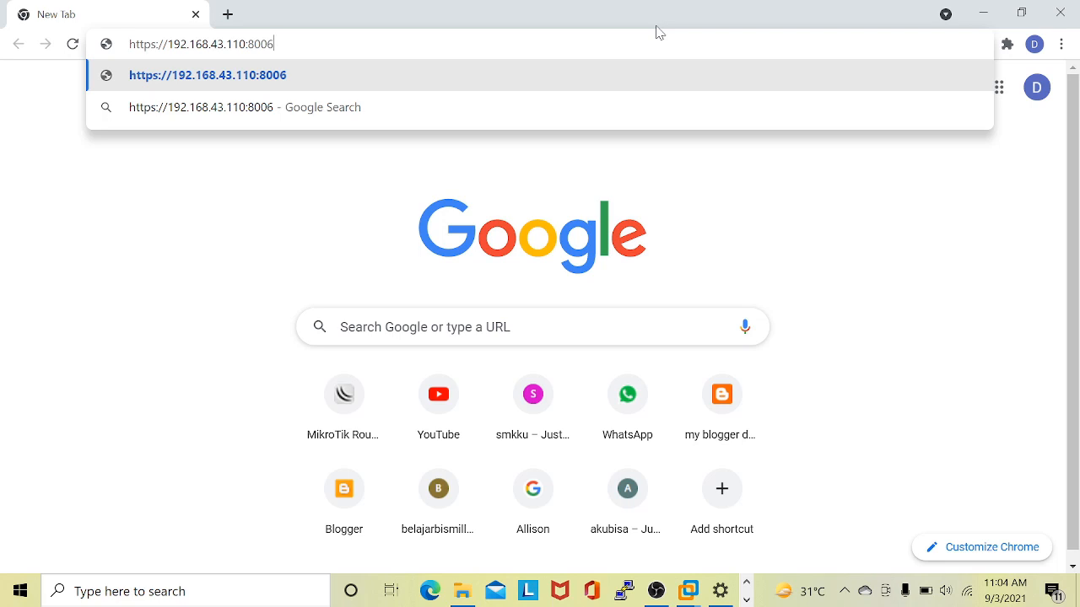
key(Return)
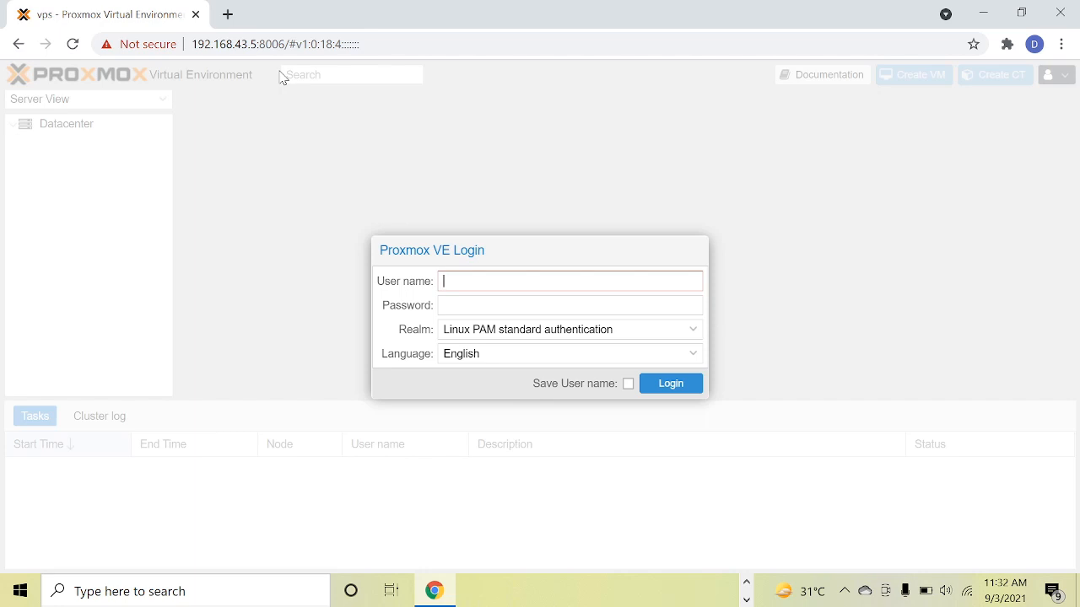
Log in to Proxmox VE as root with the account password and dismiss the subscription notice.
text(root)
key(Tab)
text(**********)
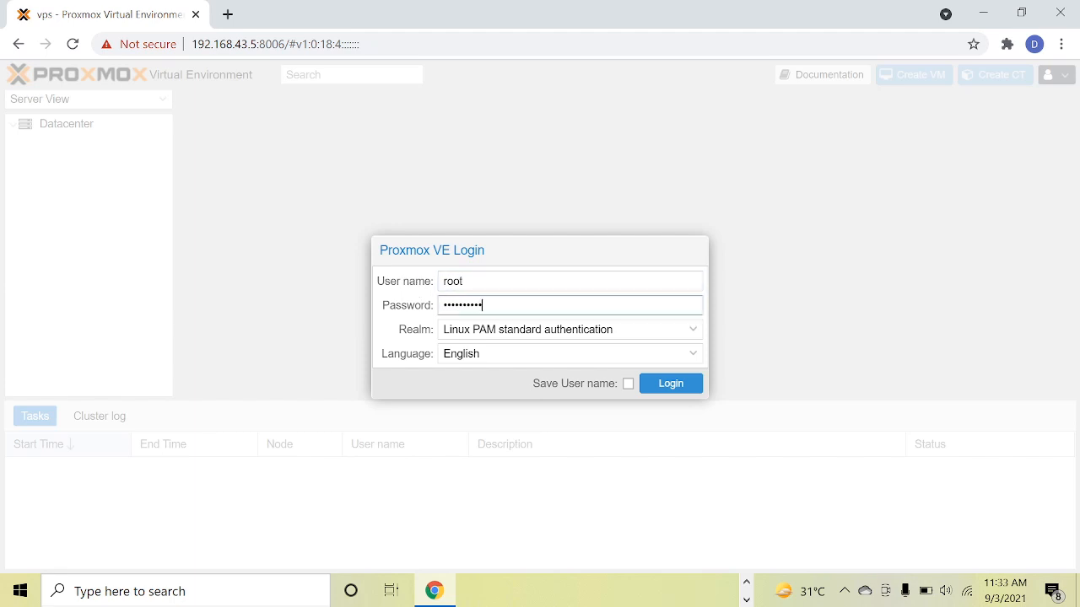
click(679, 385)
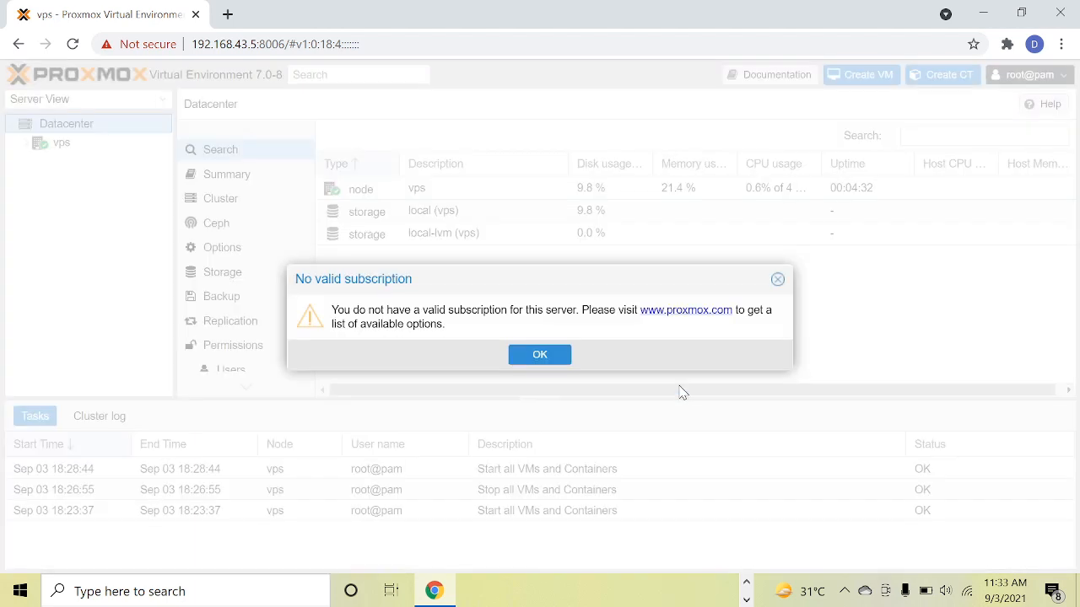
click(536, 356)
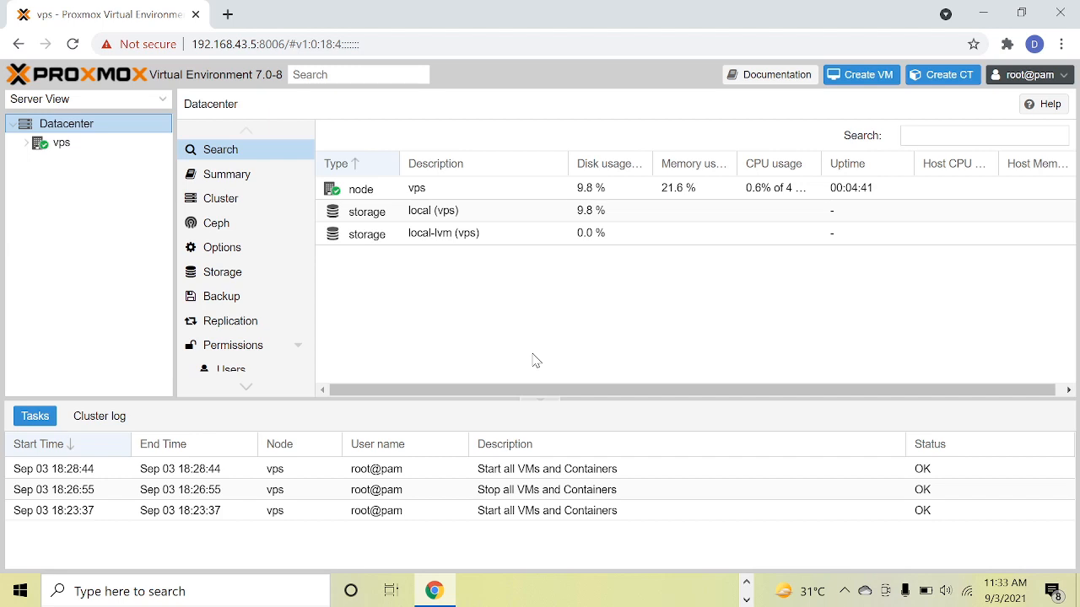
Look over the vps node and the Datacenter overview, ending on the vps node.
click(47, 149)
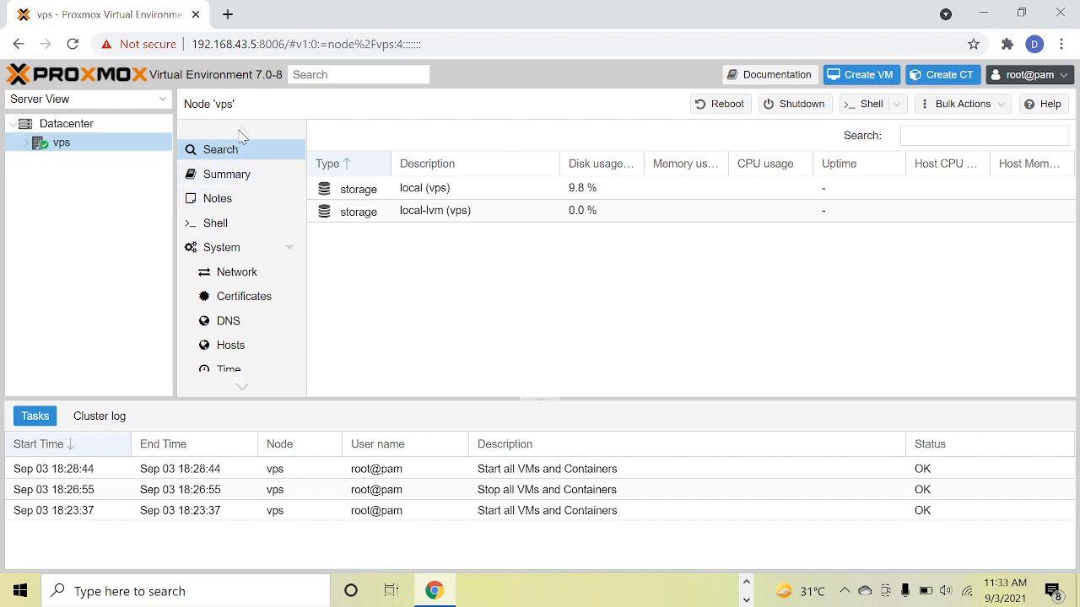
click(127, 125)
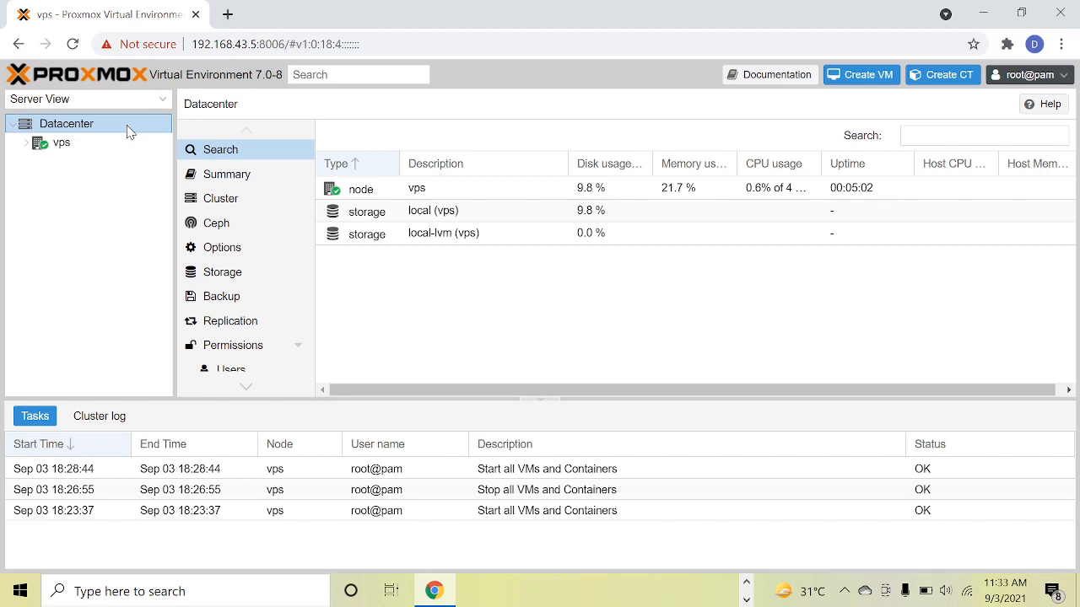
click(119, 152)
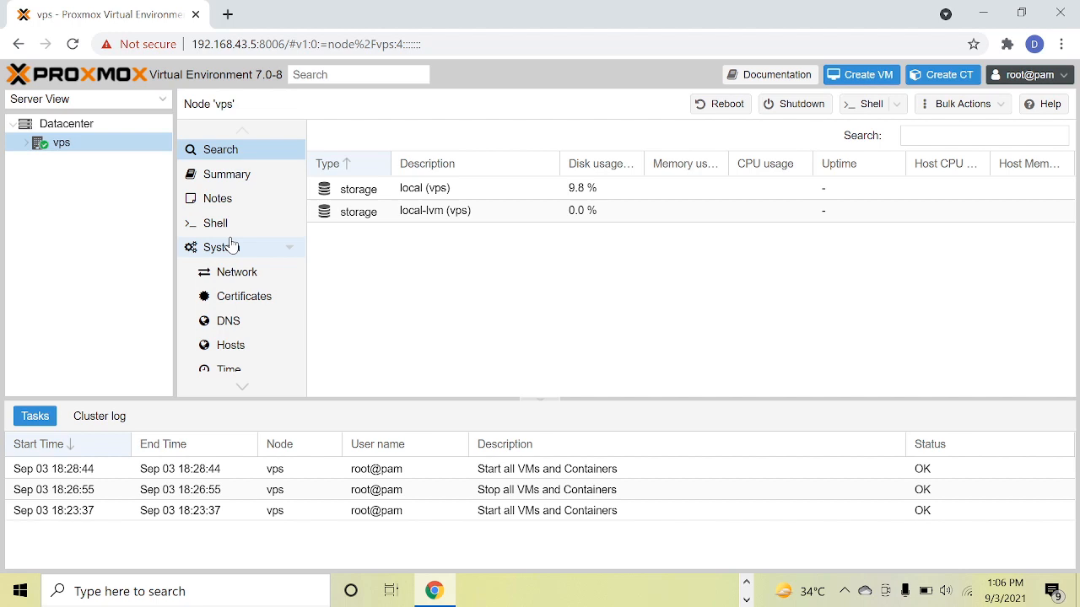
Open mikrotik.com in a new browser tab and go to its software downloads page.
click(229, 16)
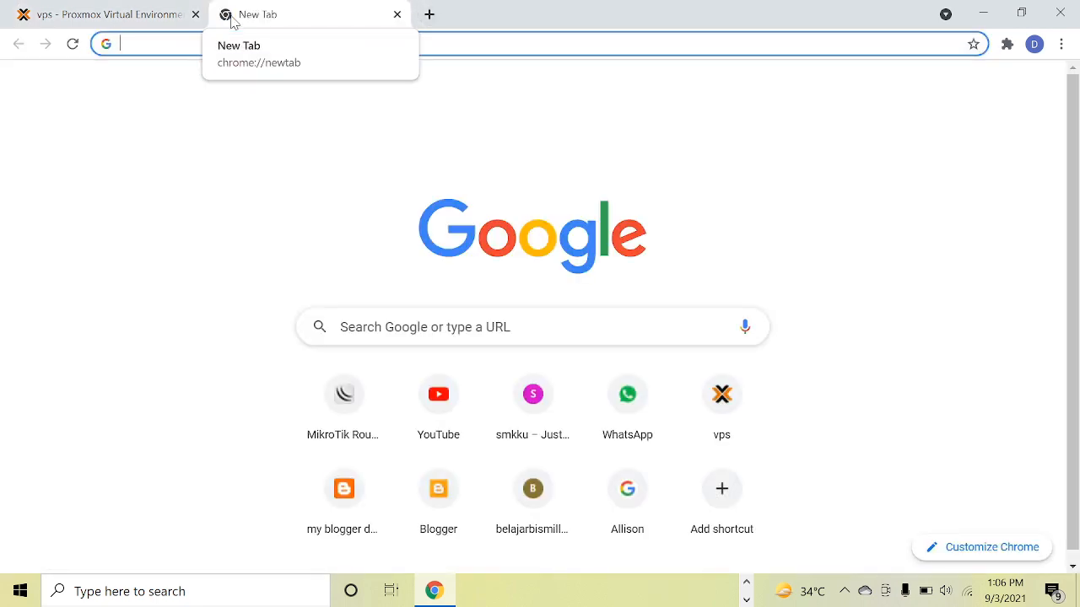
text(https://mikrotik.com)
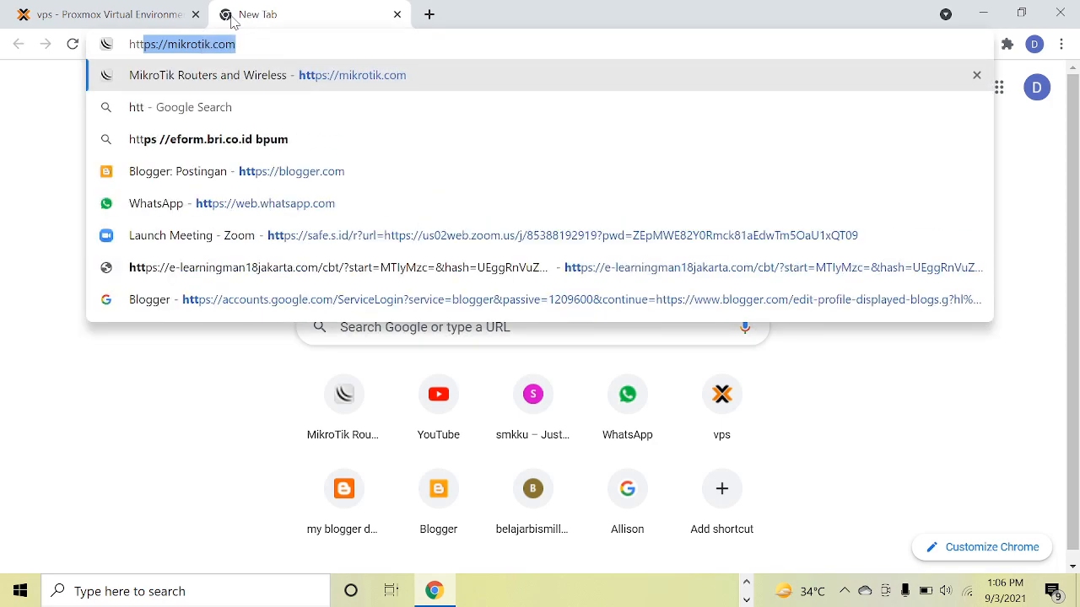
key(Return)
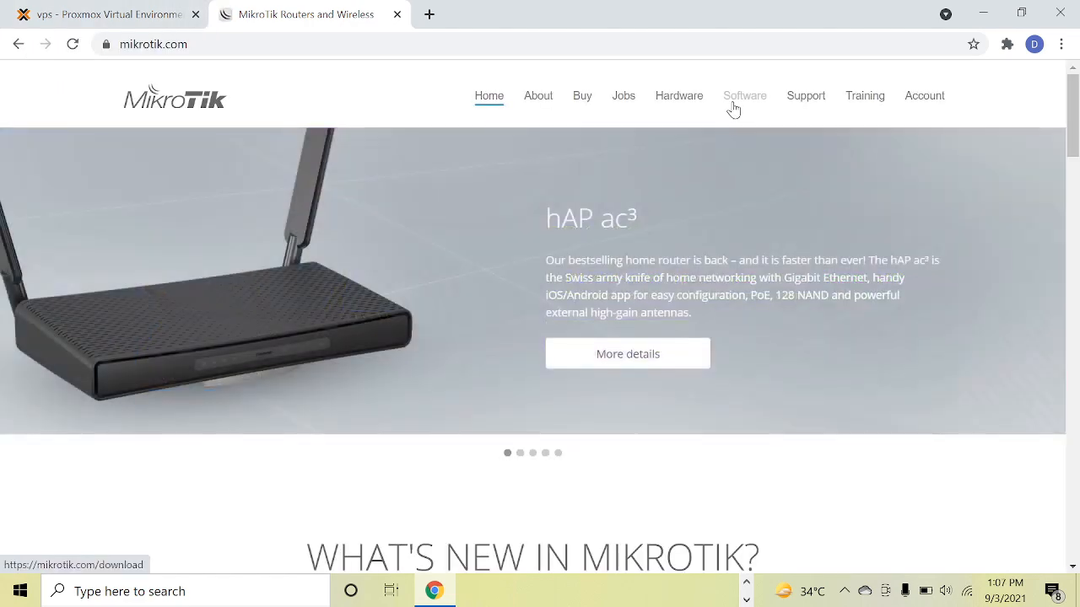
click(733, 107)
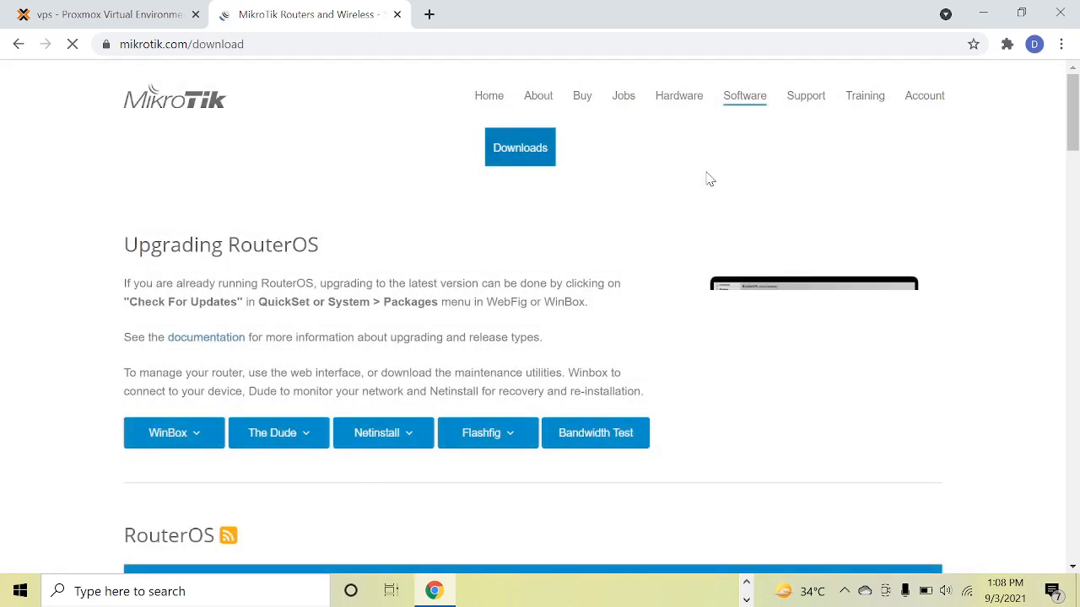
Copy the download link of the Cloud Hosted Router raw disk image, version 6.48.4 (Stable).
scroll(456, 305, down, 2)
scroll(456, 305, down, 5)
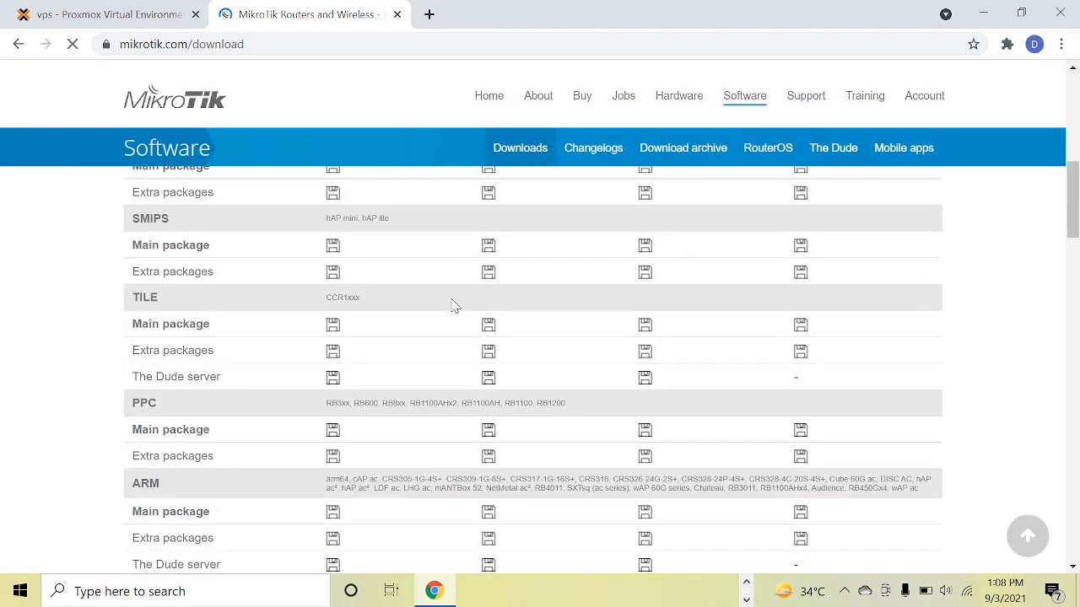
scroll(453, 305, down, 10)
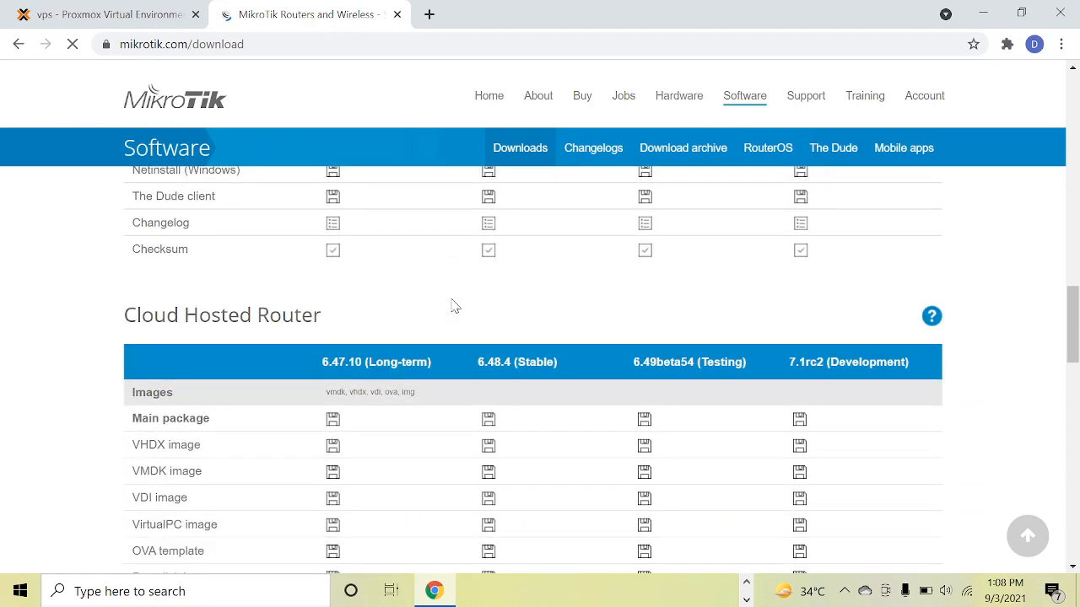
scroll(460, 318, down, 2)
scroll(450, 333, down, 1)
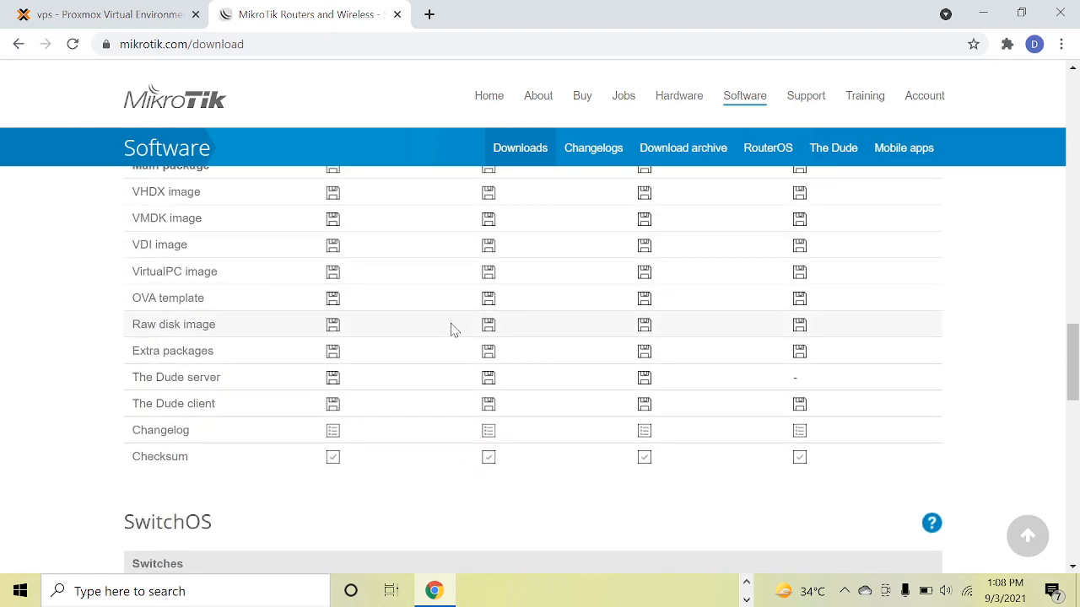
scroll(265, 318, down, 3)
scroll(265, 318, up, 7)
scroll(274, 322, up, 5)
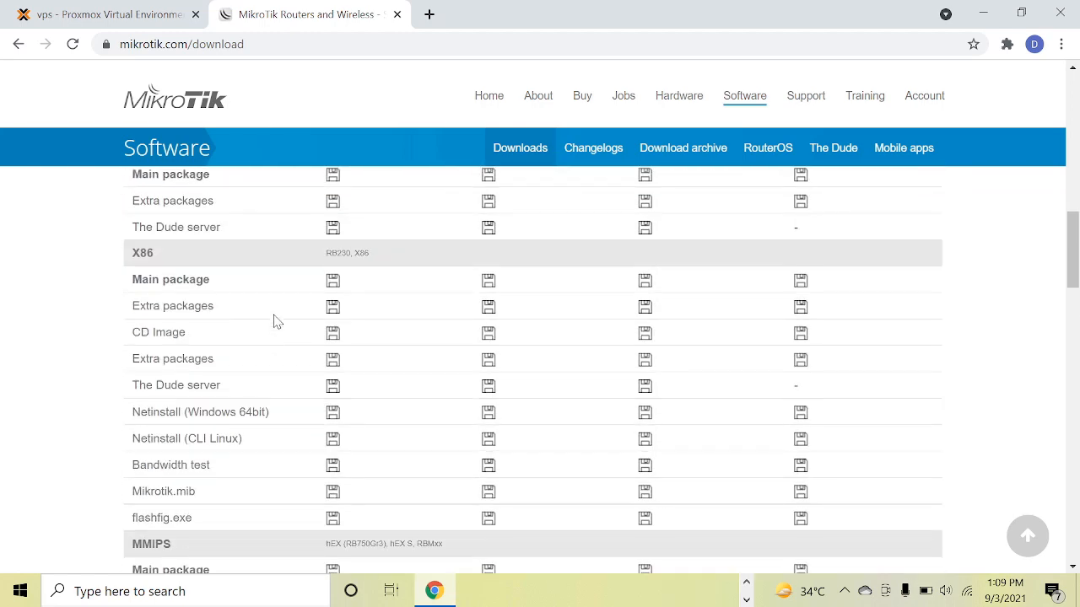
scroll(274, 322, down, 11)
scroll(274, 321, up, 3)
scroll(274, 321, up, 2)
scroll(275, 321, down, 2)
scroll(274, 322, up, 2)
scroll(274, 321, down, 3)
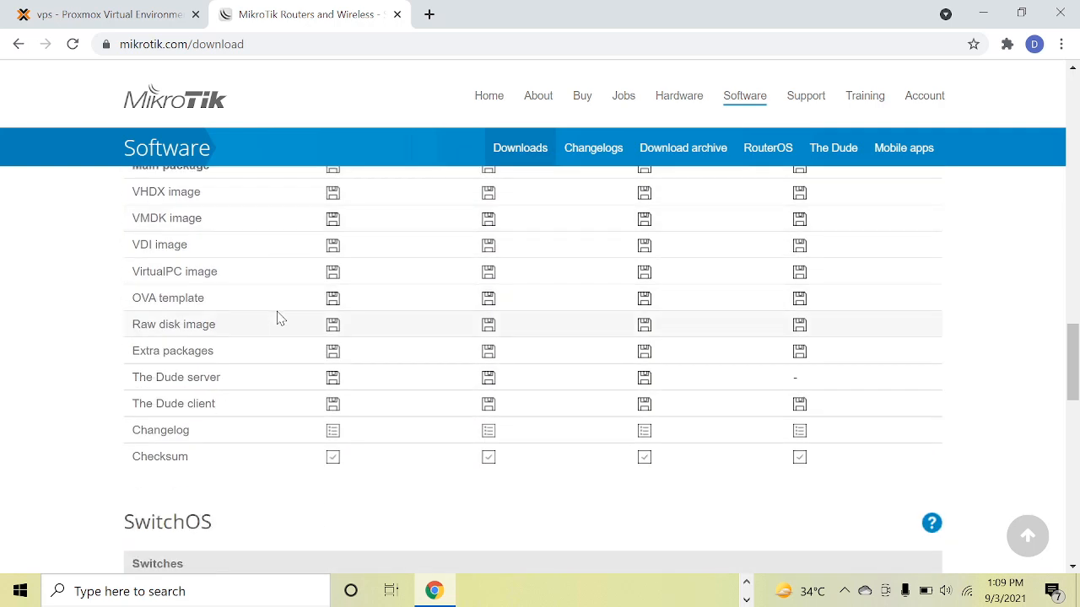
right_click(492, 331)
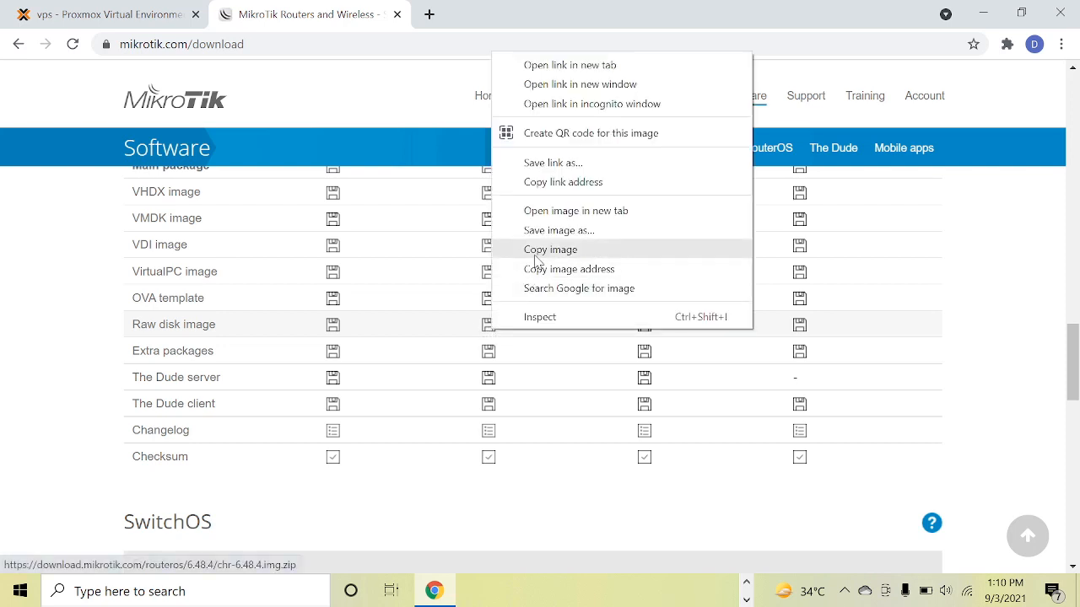
click(540, 182)
Return to the Proxmox page and open the shell of the vps node.
click(152, 14)
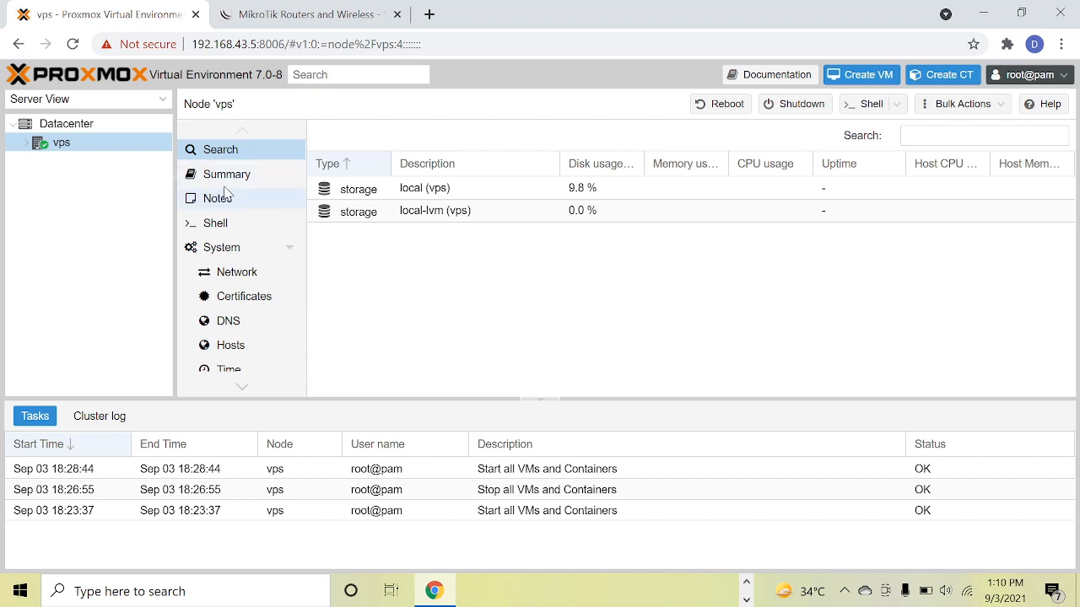
scroll(255, 291, down, 3)
scroll(256, 291, up, 3)
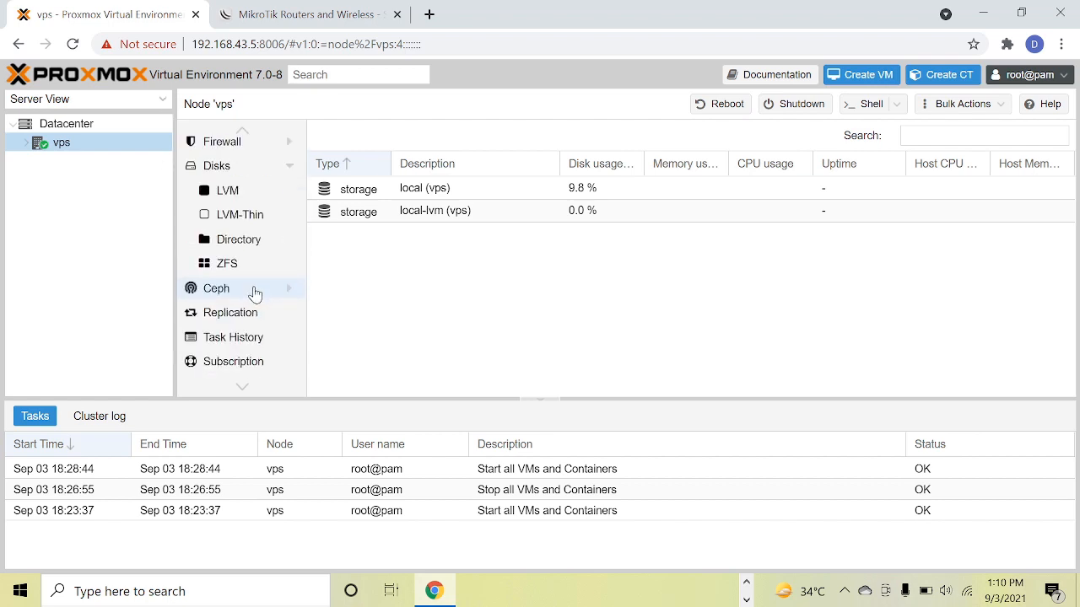
click(221, 224)
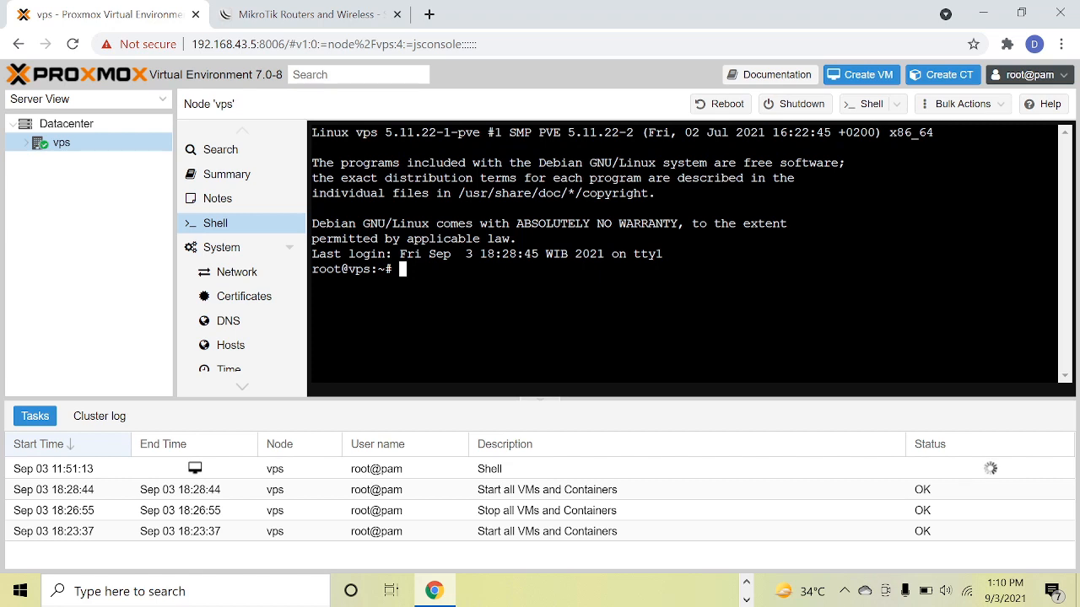
text(wget)
right_click(486, 275)
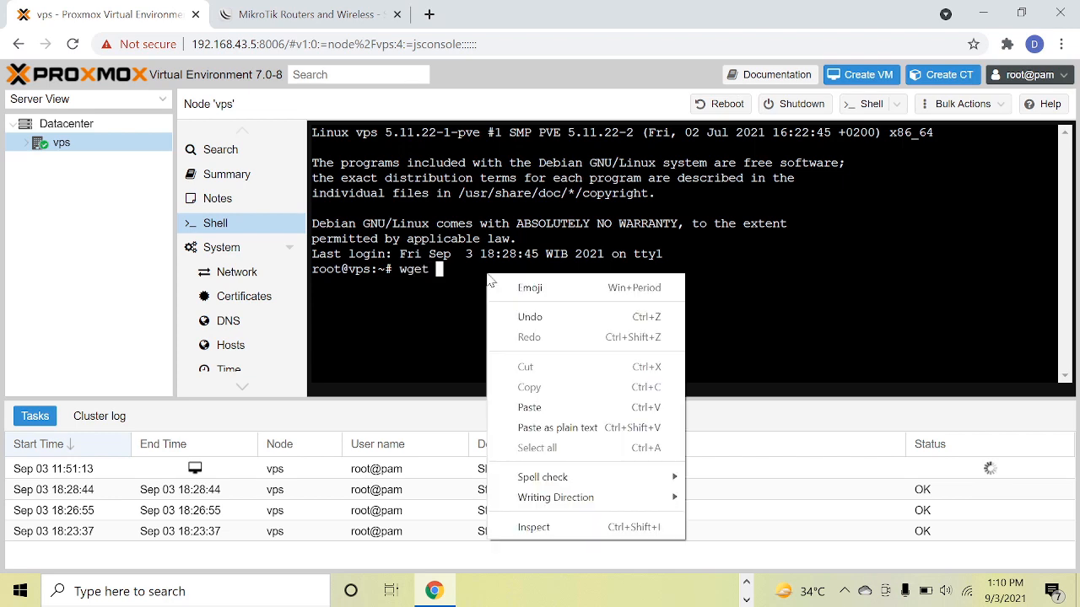
click(556, 408)
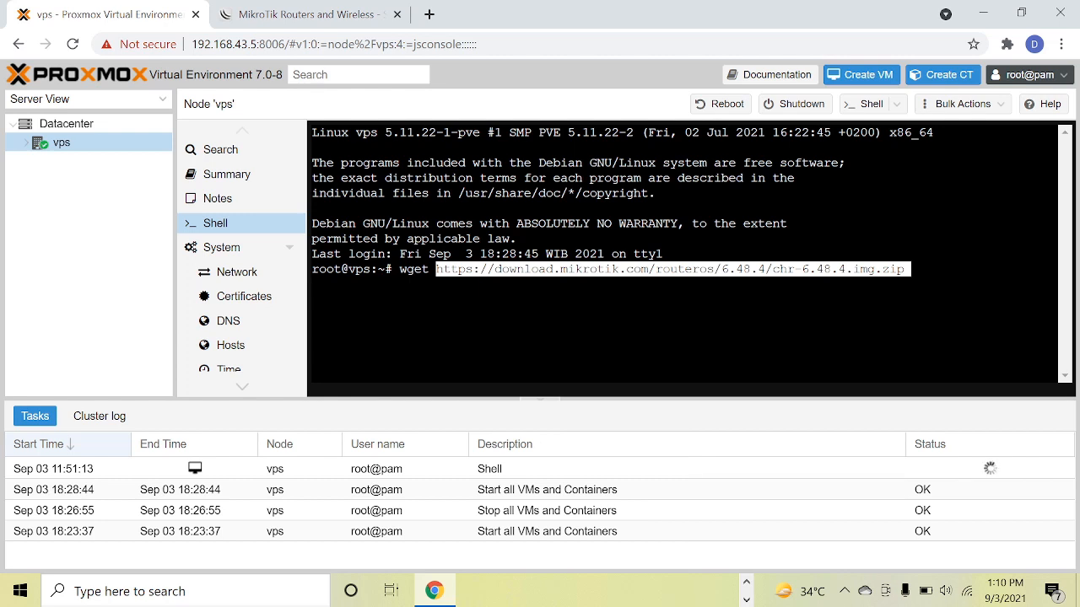
key(Return)
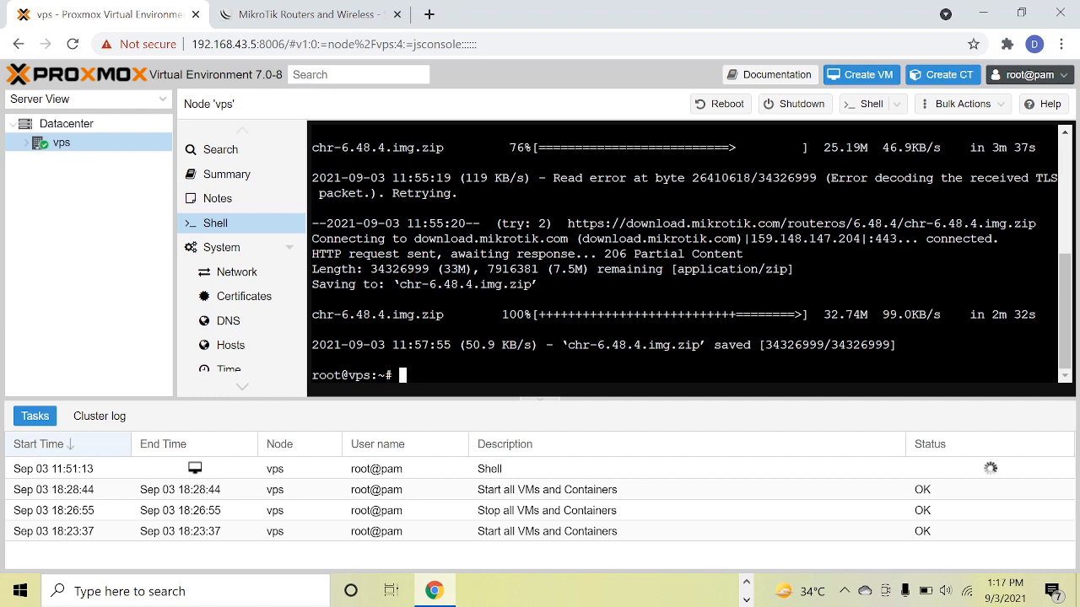
text(ls)
key(Return)
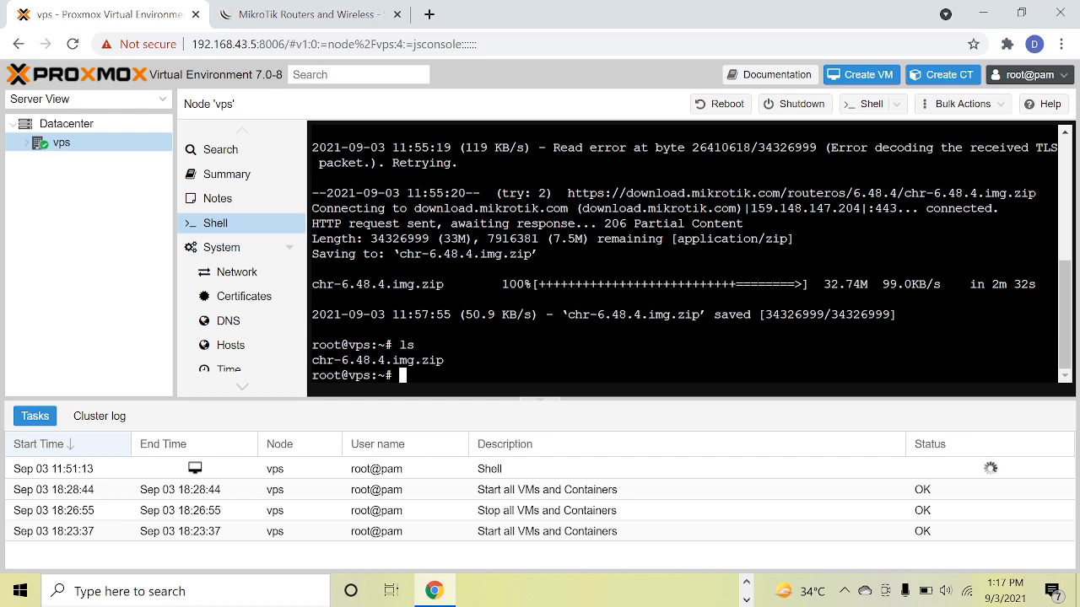
Refresh the package lists with apt-get update and clear the shell screen.
text(apt-get upp)
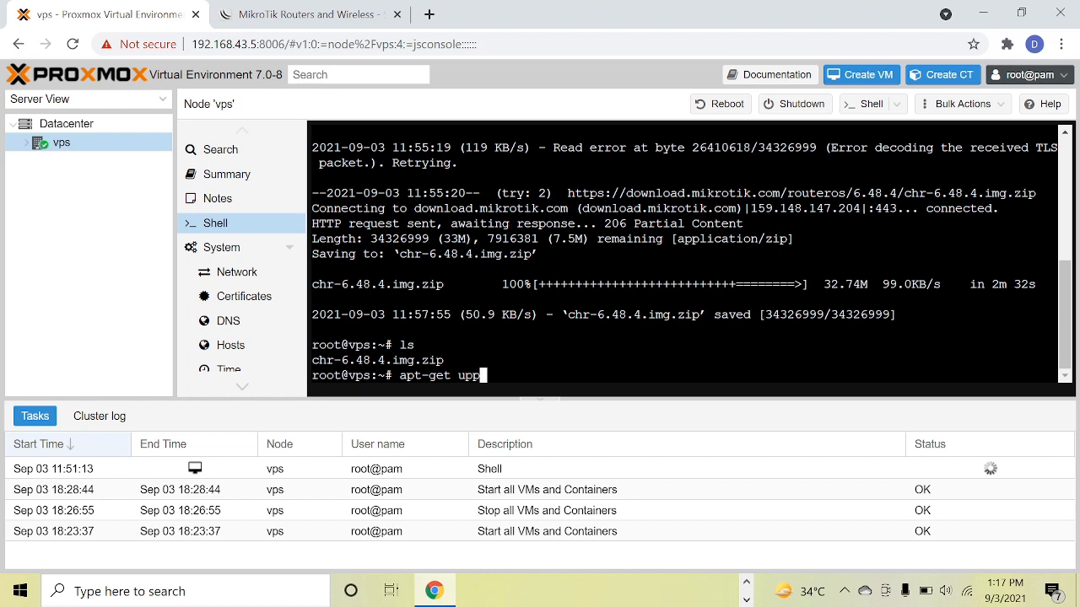
key(BackSpace)
text(date)
key(Return)
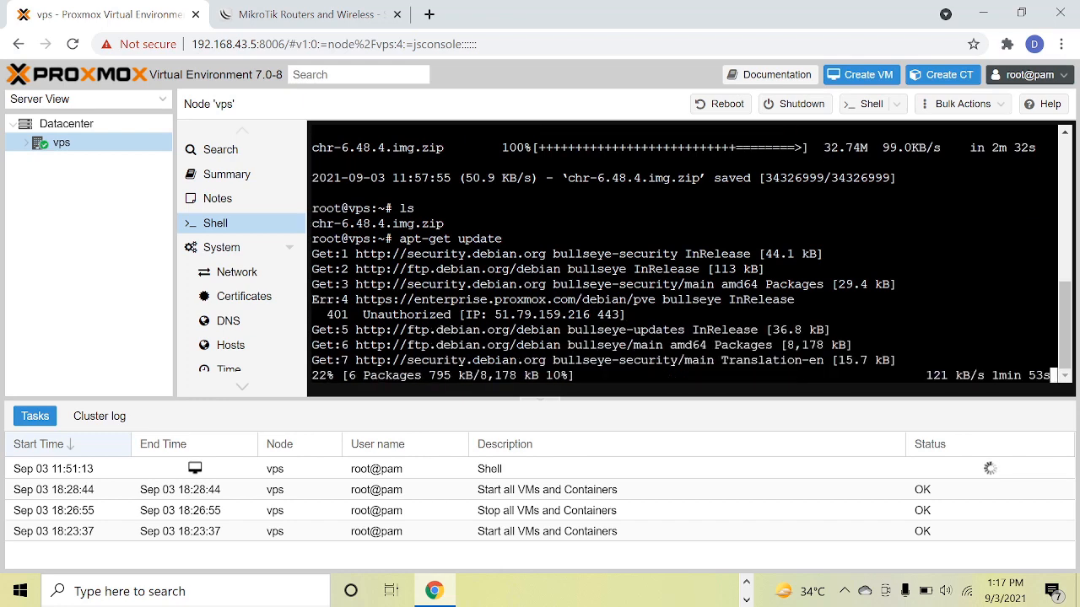
text(clea)
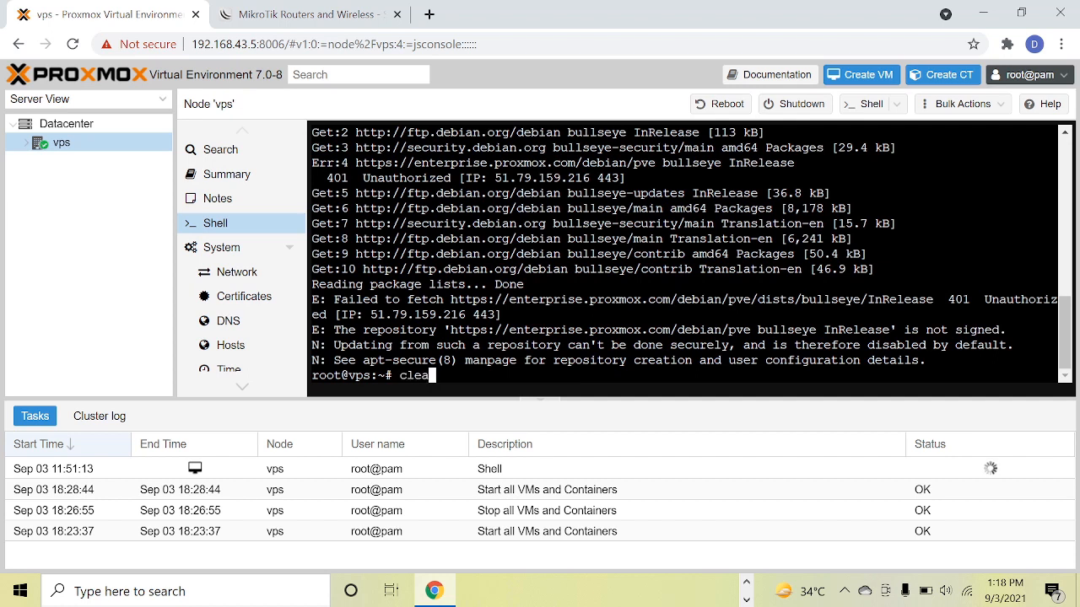
text(r)
key(Return)
key(Caps_Lock)
text(PT-)
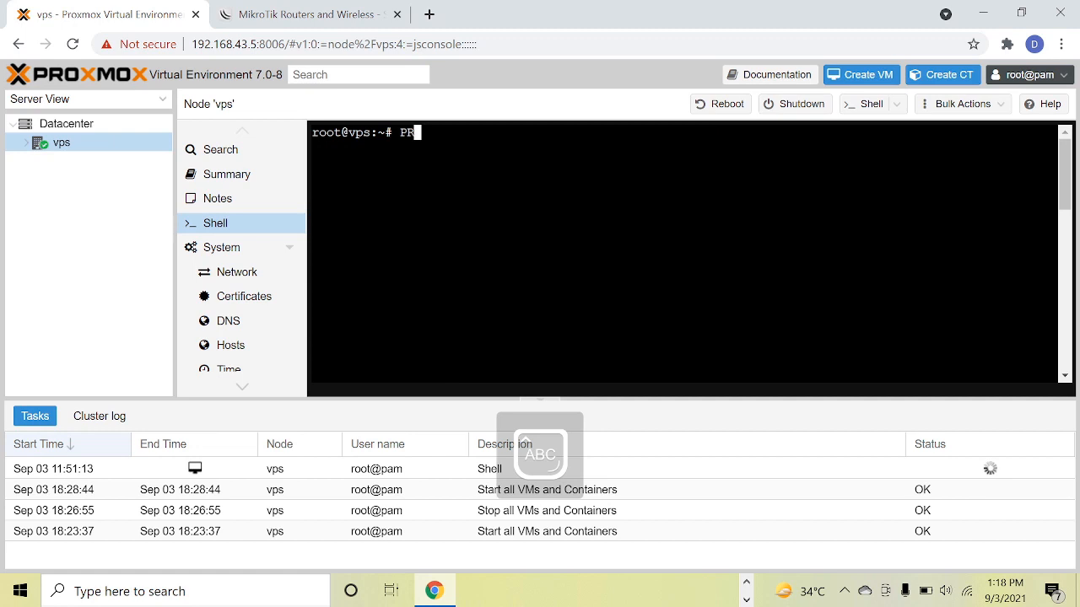
key(BackSpace)
key(BackSpace)
key(BackSpace)
key(Caps_Lock)
text(pt-)
key(BackSpace)
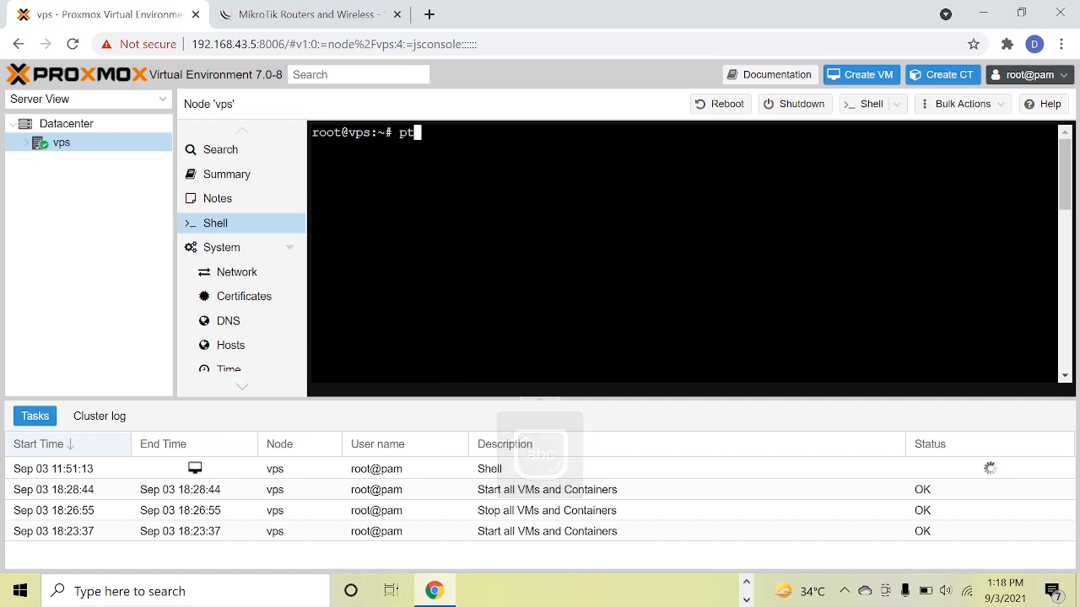
key(BackSpace)
key(BackSpace)
Install the unzip package with apt-get install unzip and clear the shell screen.
text(apt-)
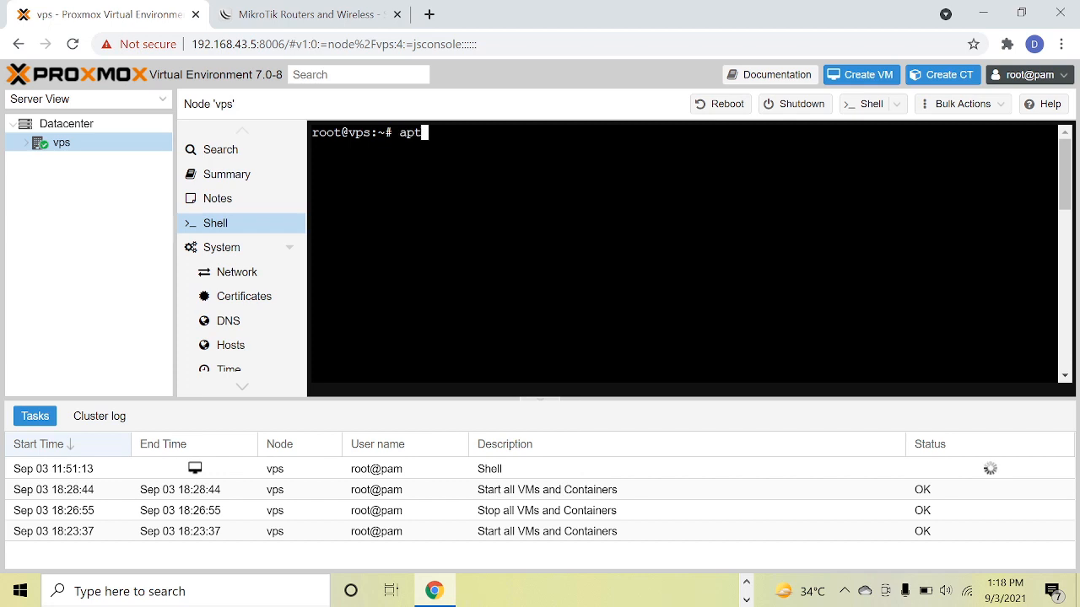
text(get insta)
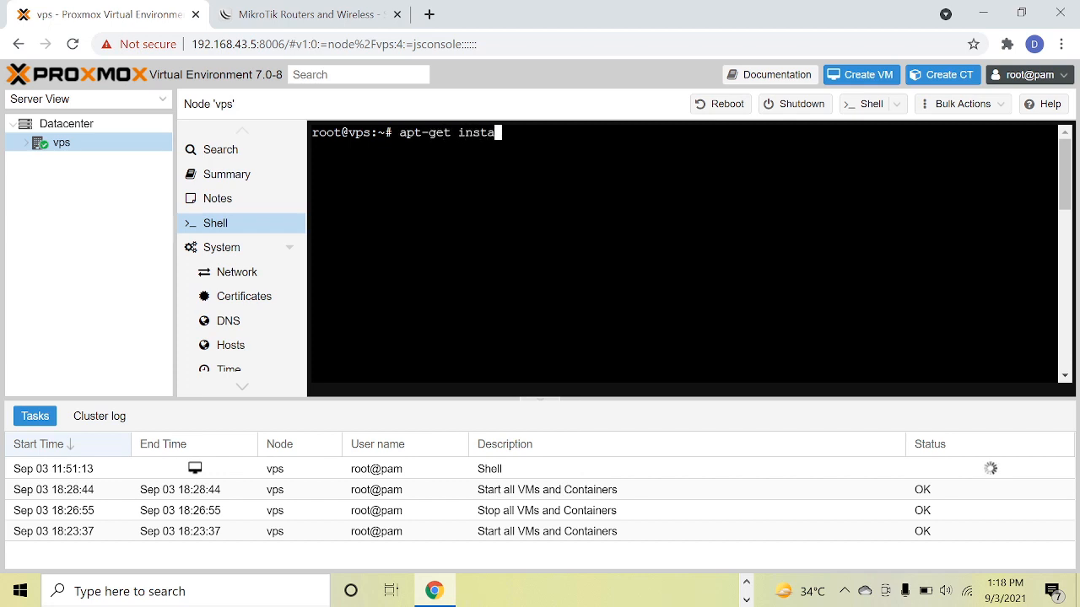
text(ll unzip)
key(Return)
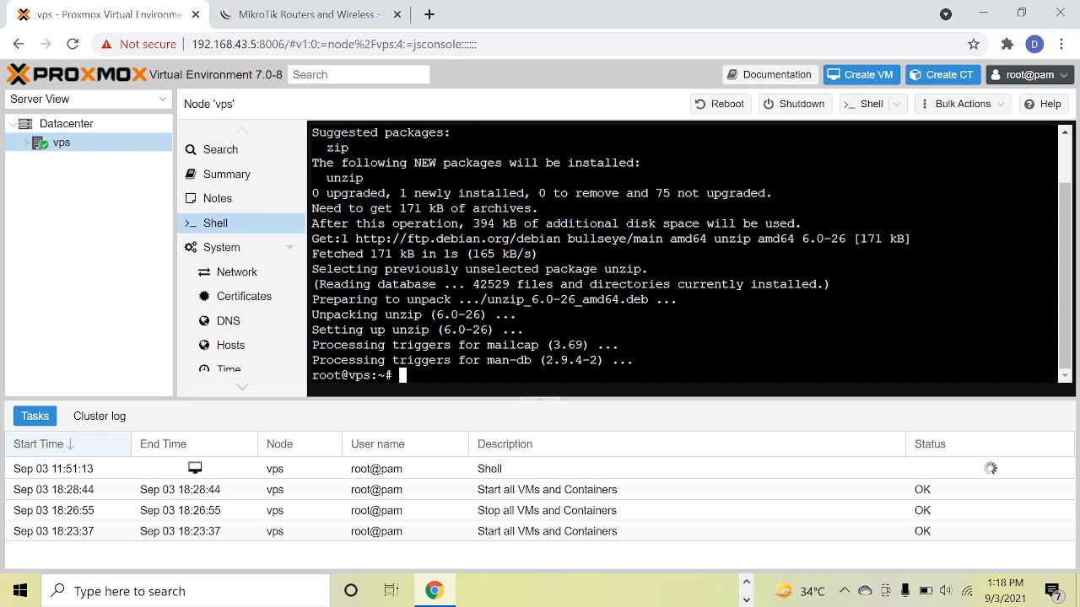
text(clear)
key(Return)
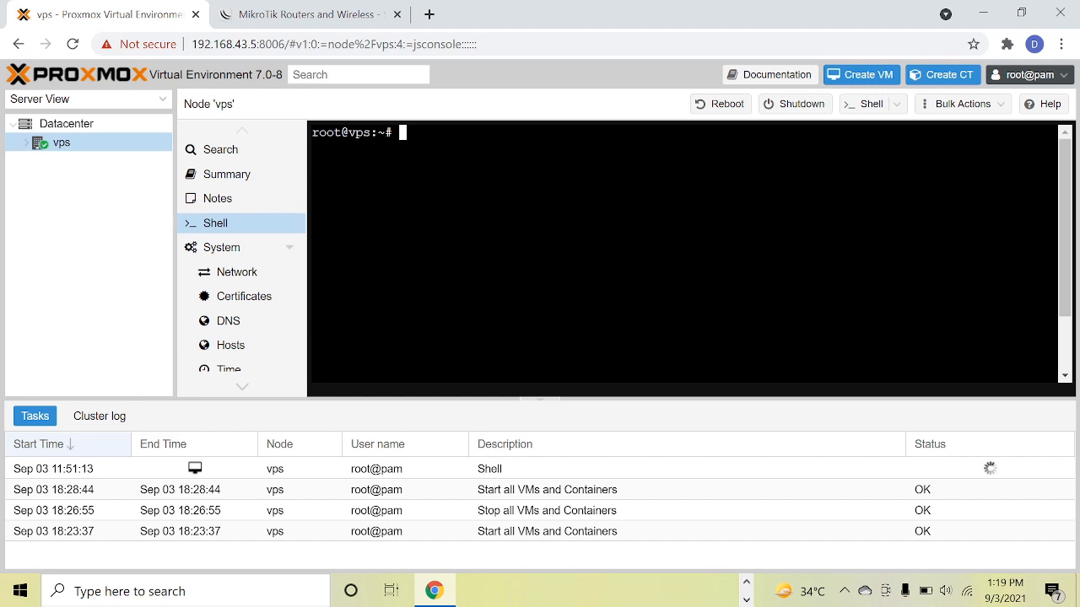
Extract chr-6.48.4.img.zip with unzip and list the directory contents with ls.
text(unzip chr)
key(Tab)
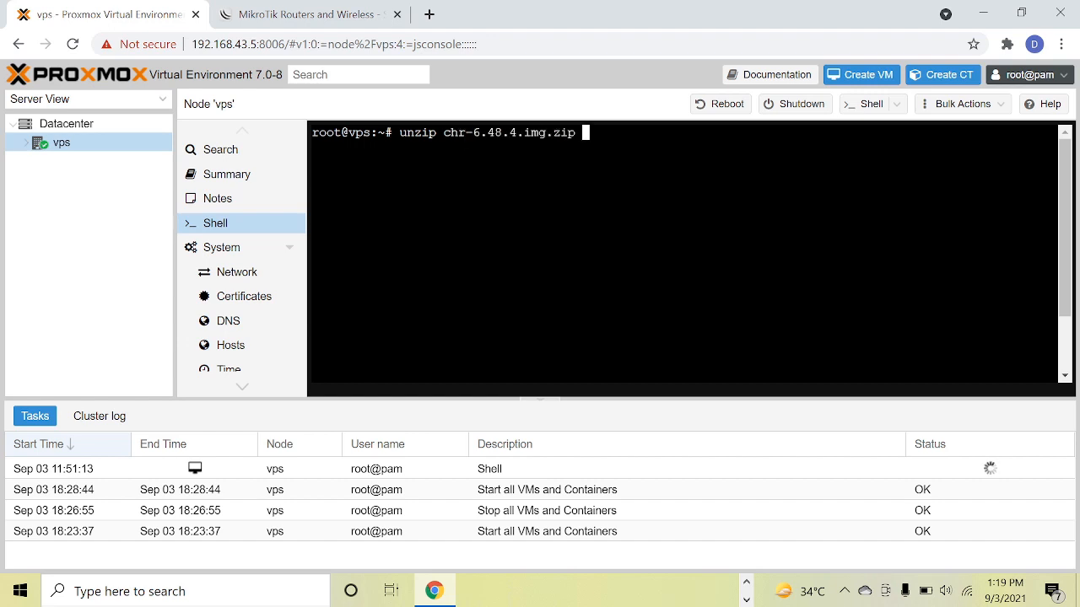
key(Return)
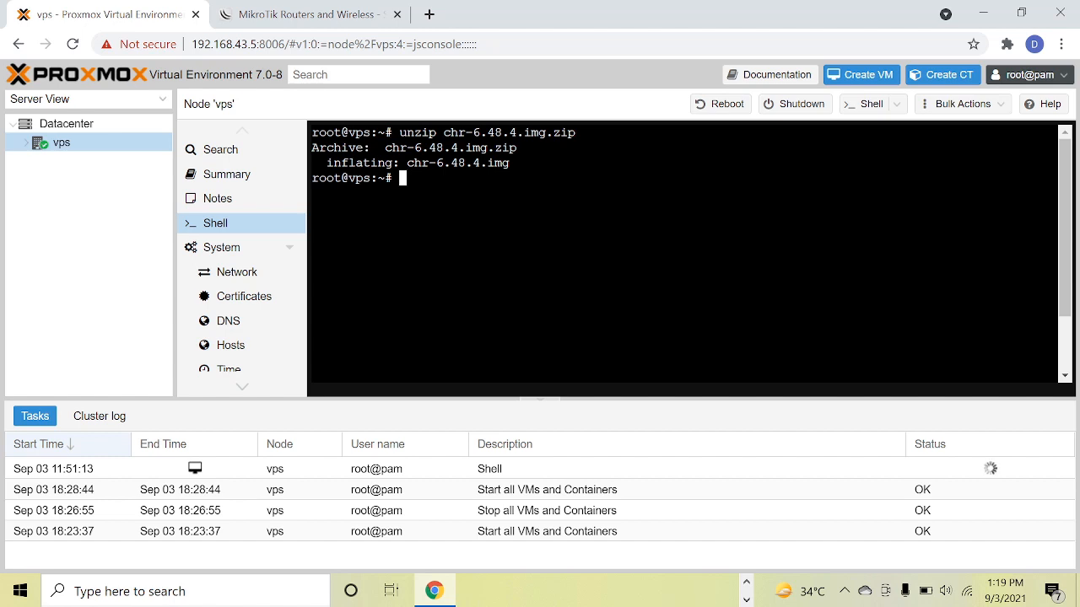
text(ls)
key(Return)
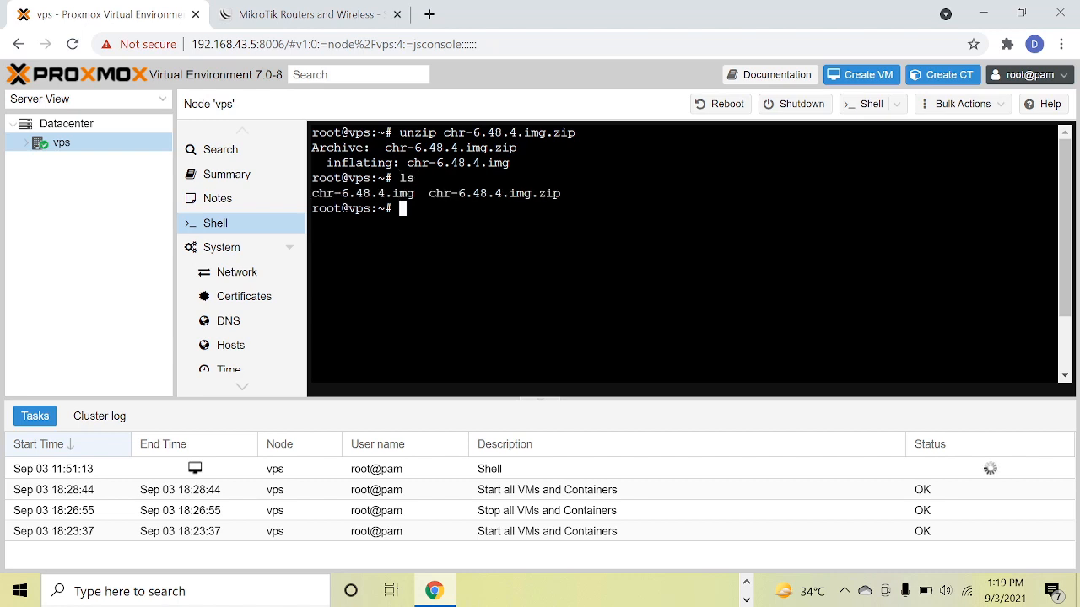
Delete the archive chr-6.48.4.img.zip with rm and list the remaining files with ls.
text(rm ch)
key(Tab)
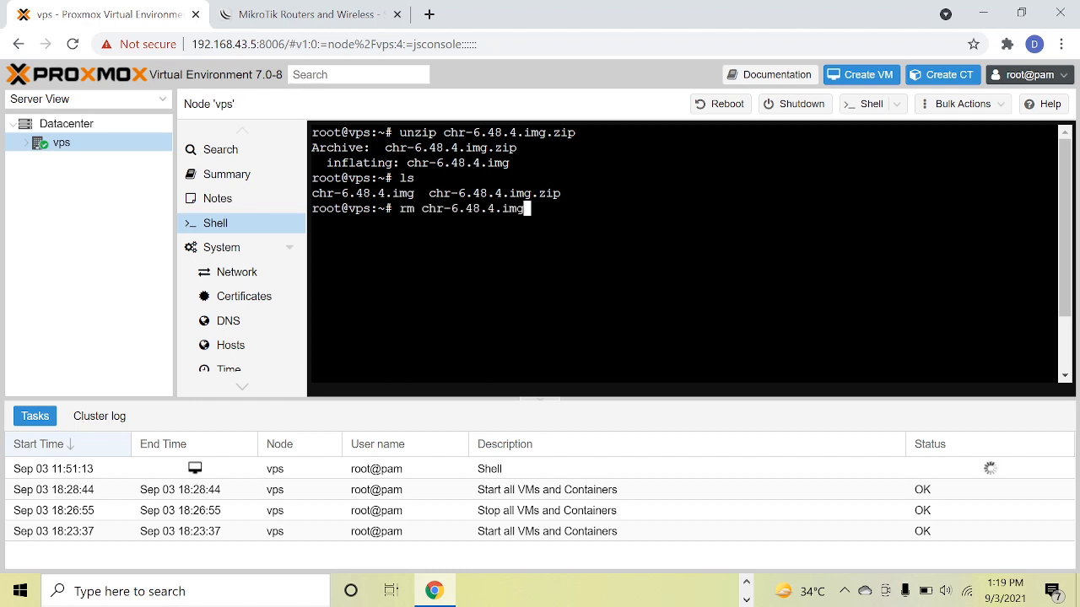
text(.zip)
key(Return)
text(ls)
key(Return)
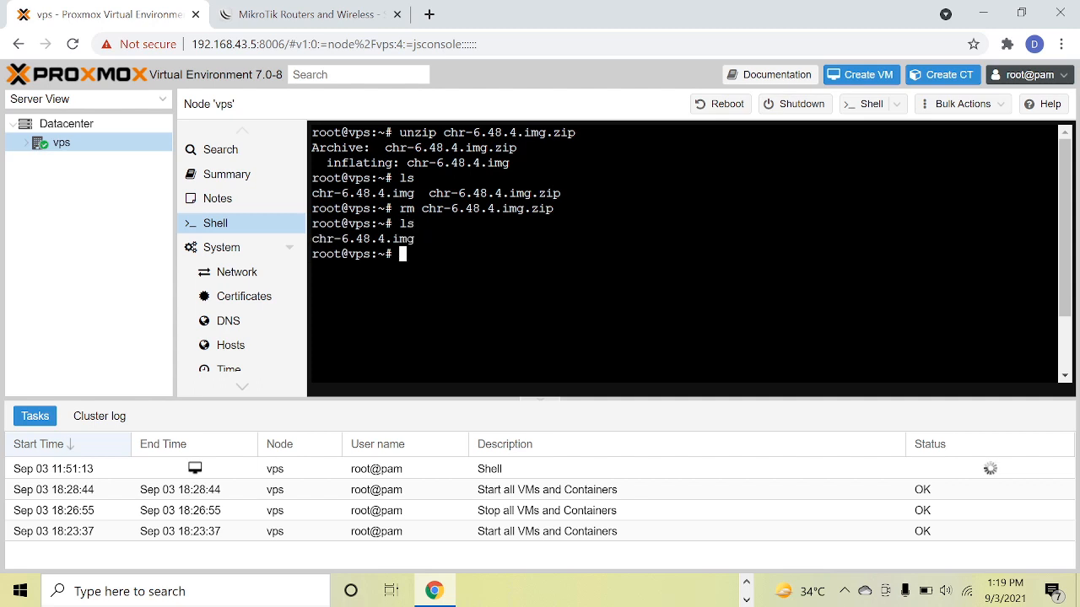
Check the format and size of chr-6.48.4.img with qemu-img info, and clear the shell screen.
text(qemu-im)
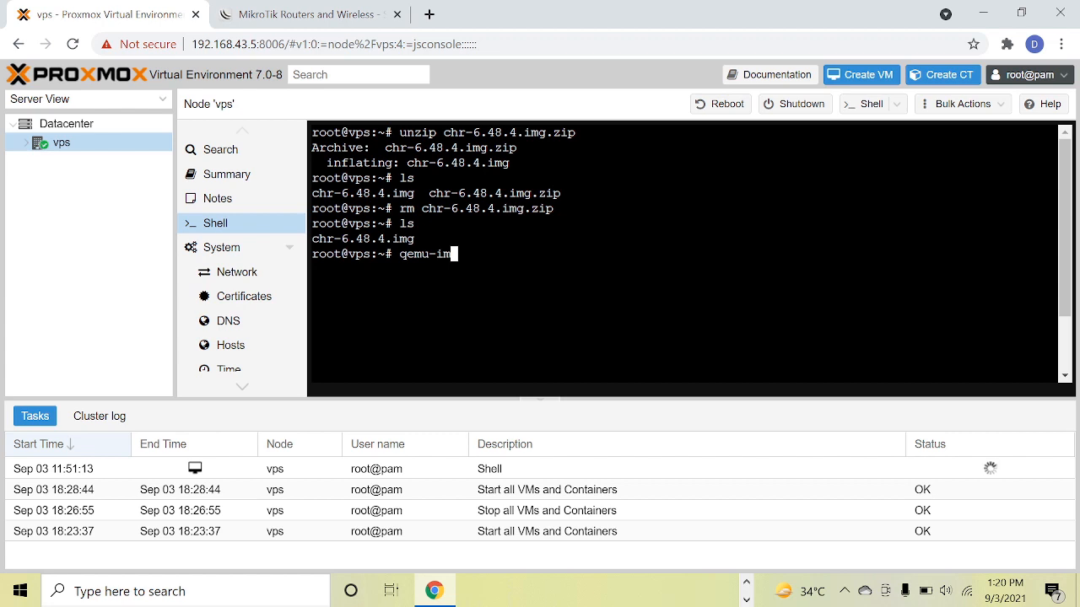
text(g info ch)
key(Tab)
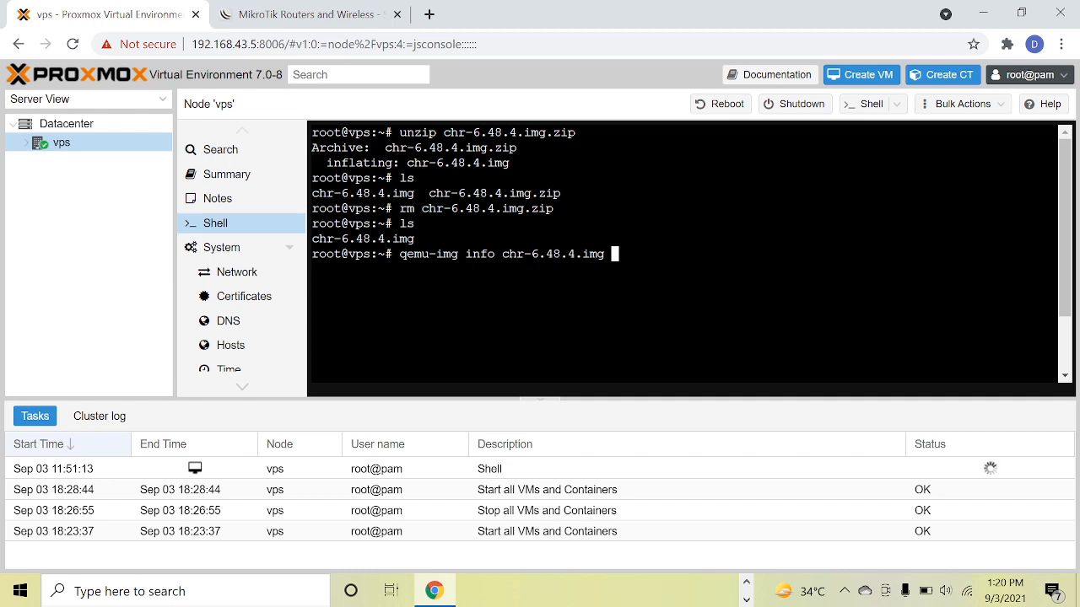
key(Return)
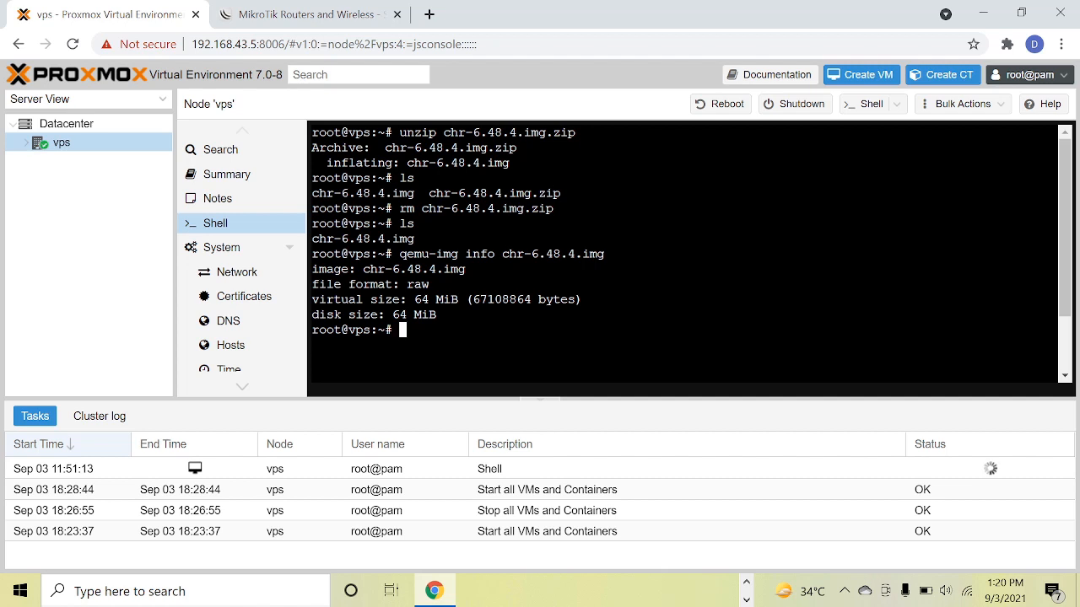
text(clear)
key(Return)
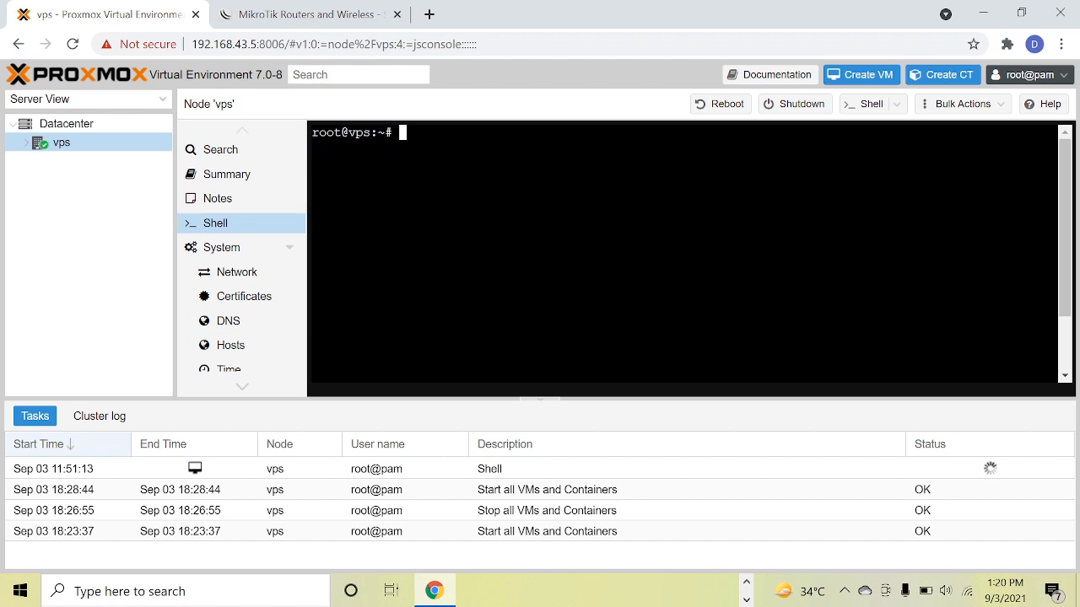
Enlarge the disk image chr-6.48.4.img by 10 GB with qemu-img resize and the size argument +10G.
text(qemu-img re)
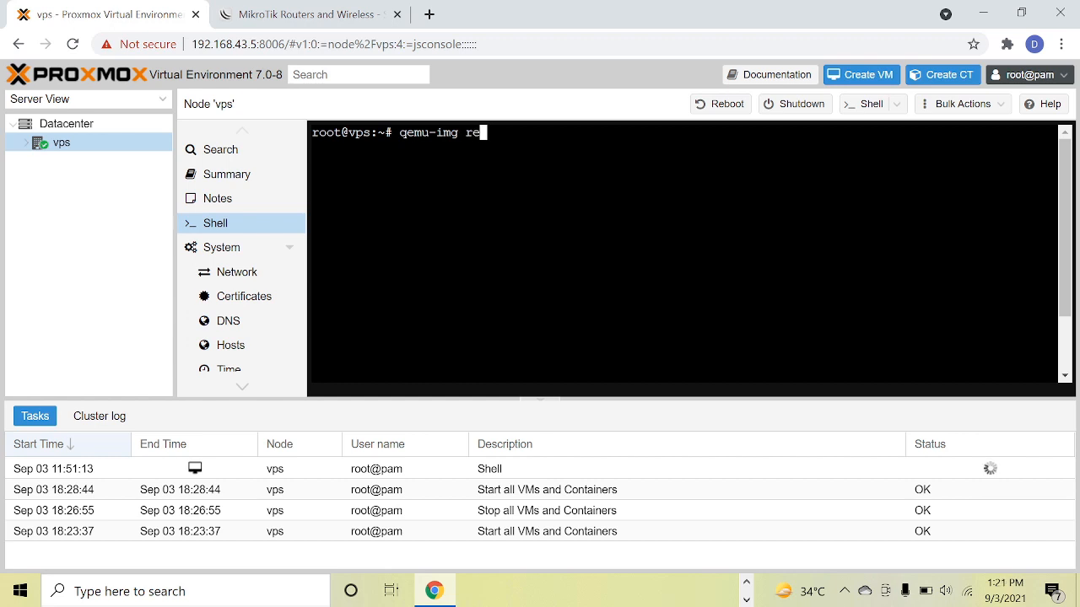
text(size c)
key(Tab)
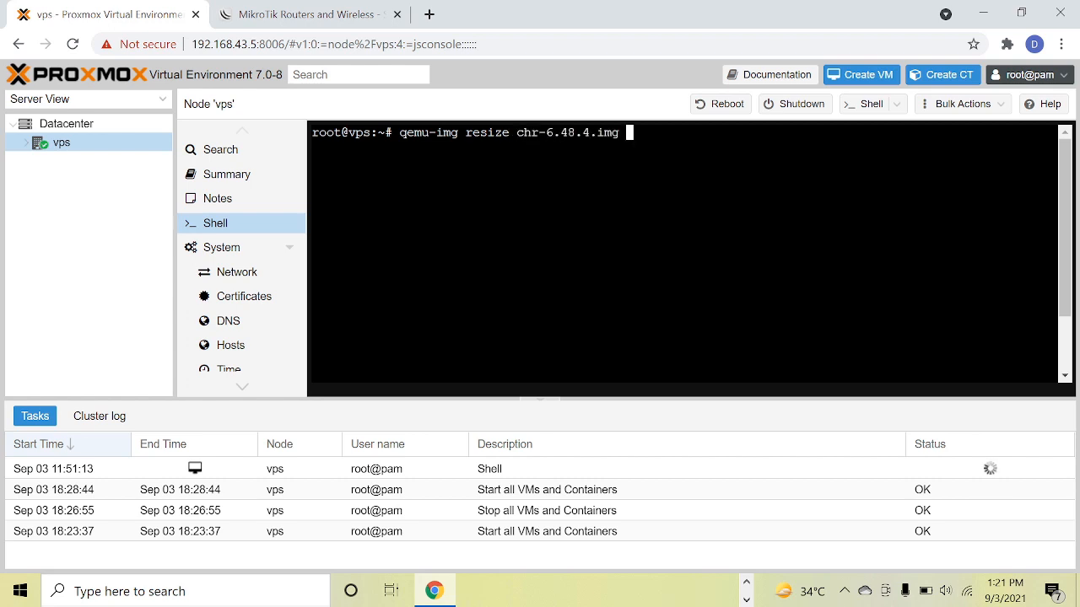
text(+10)
key(Caps_Lock)
text(G)
key(Return)
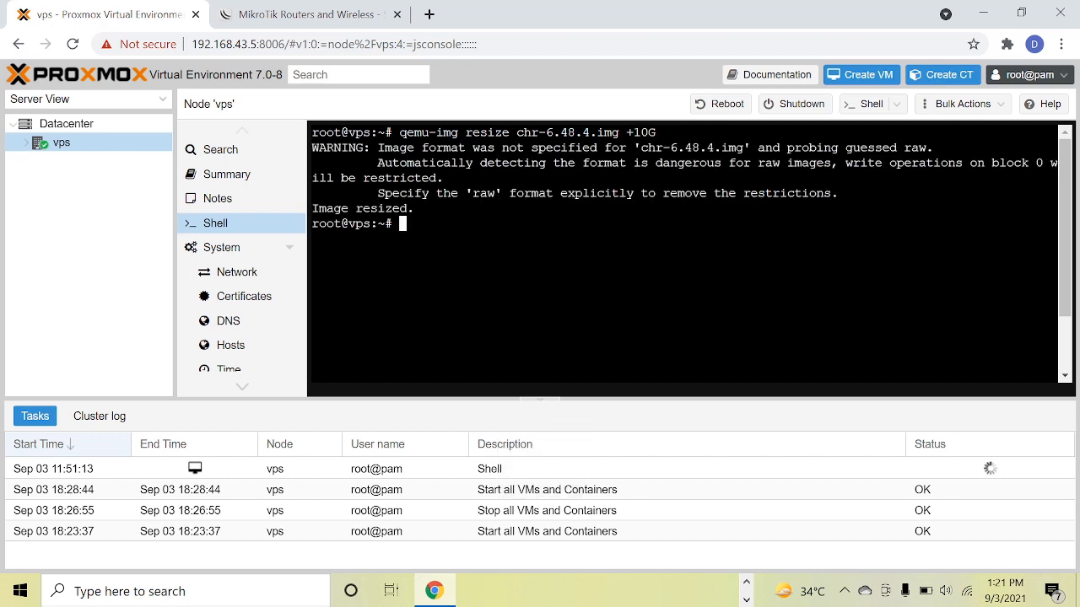
Run qemu-img info on chr-6.48.4.img again to check the size of the enlarged image.
key(Up)
key(Up)
key(Up)
key(Return)
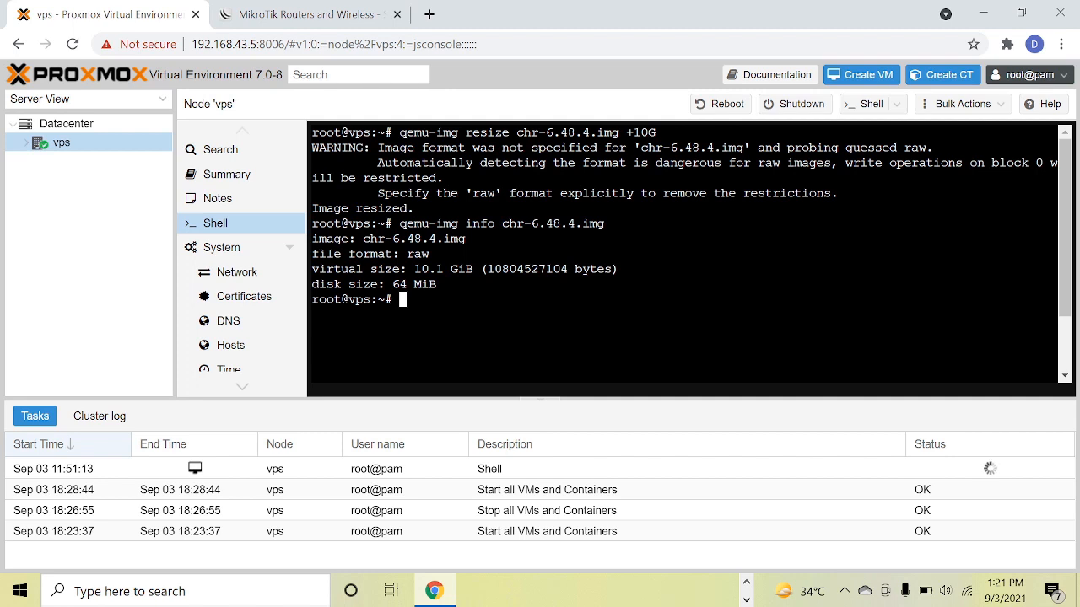
Start creating virtual machine 100 on node vps without installation media, keeping the Linux 5.x - 2.6 Kernel guest type and default system settings.
click(862, 78)
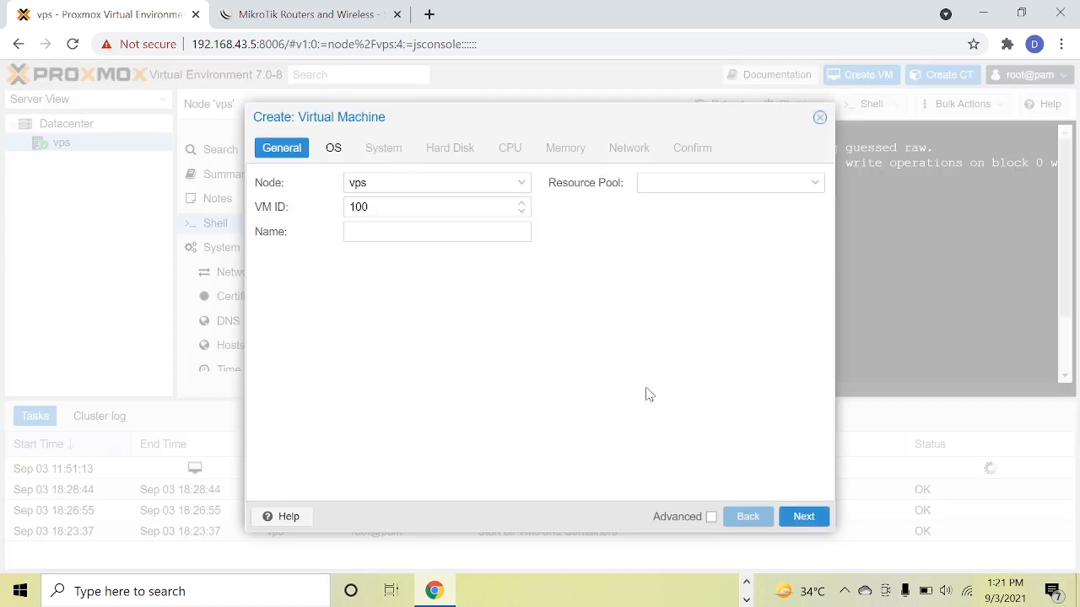
click(810, 518)
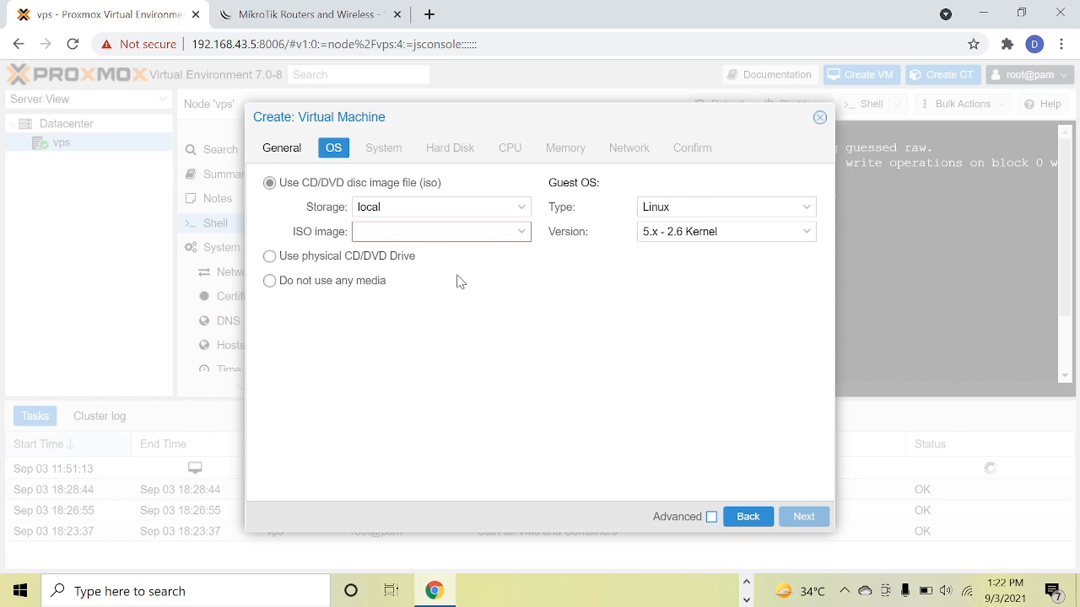
click(329, 286)
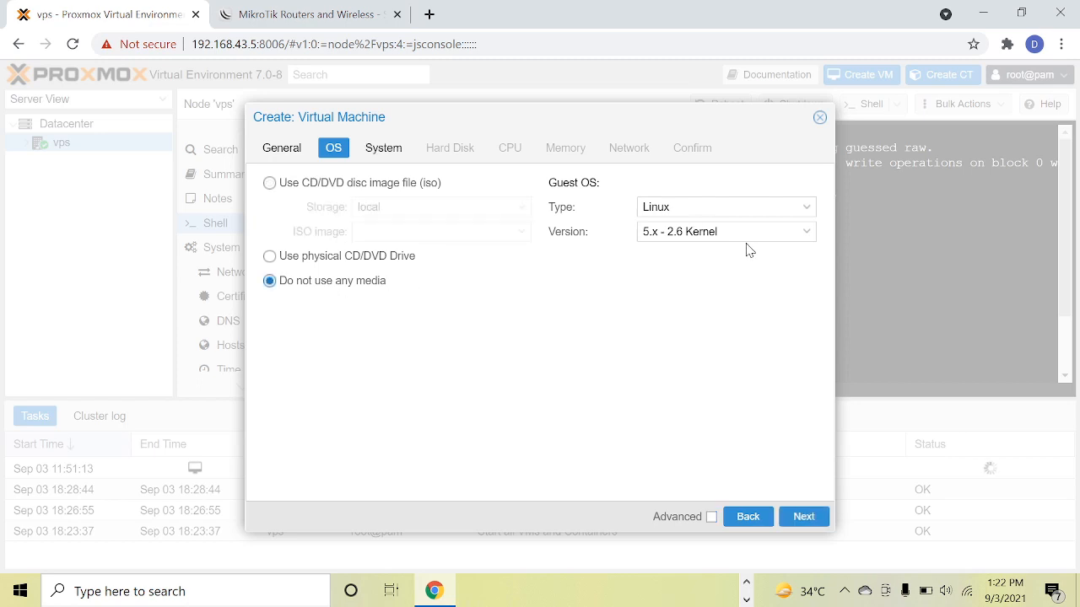
click(812, 518)
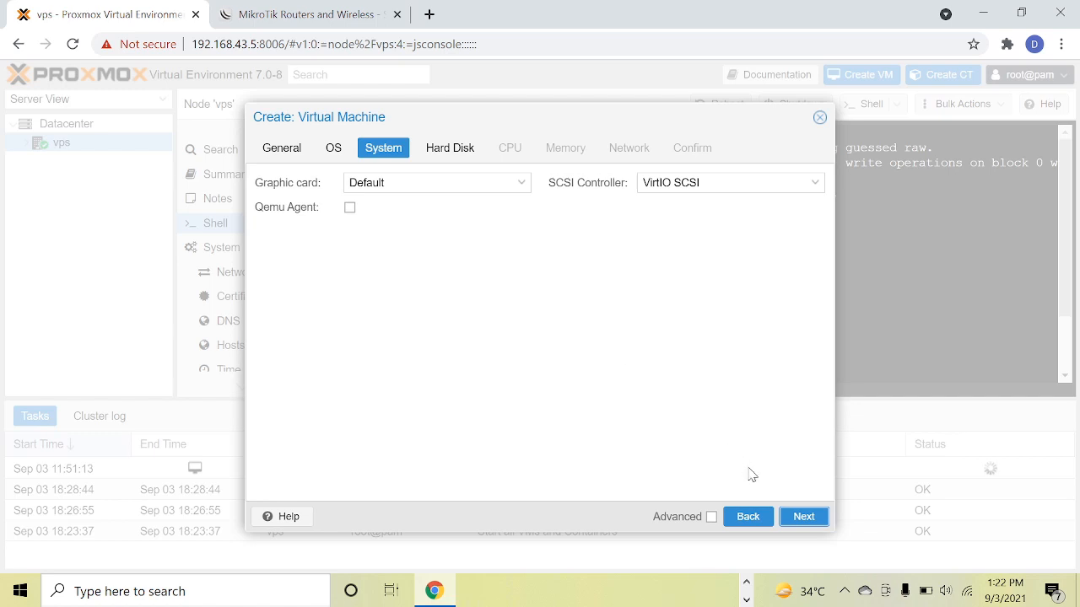
click(793, 527)
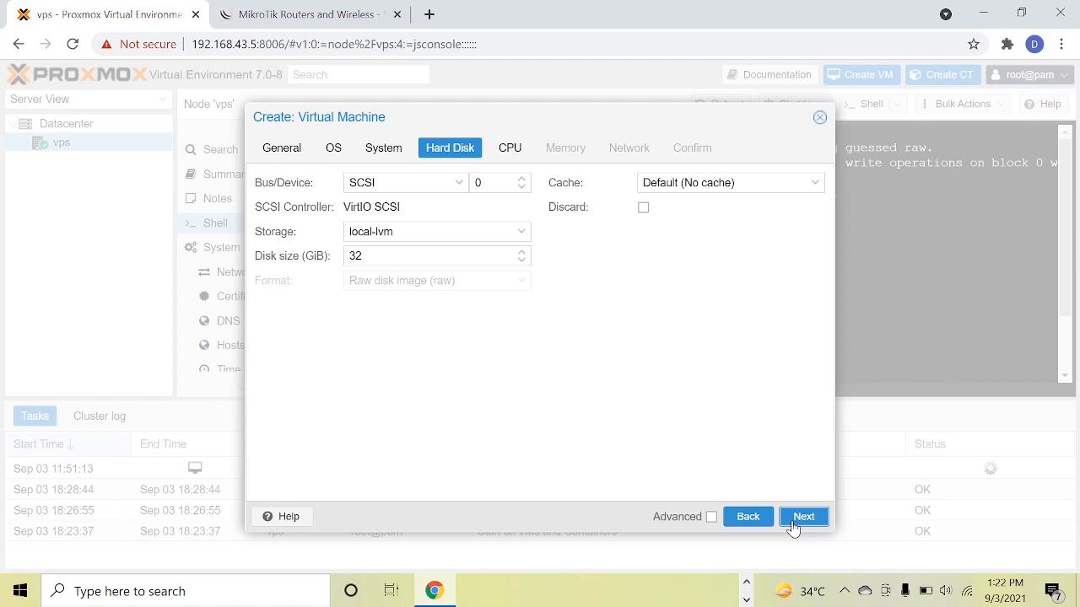
Configure the new VM's hard disk as SCSI device 1 with a disk size of 1 GiB.
drag(483, 183, 462, 187)
text(1)
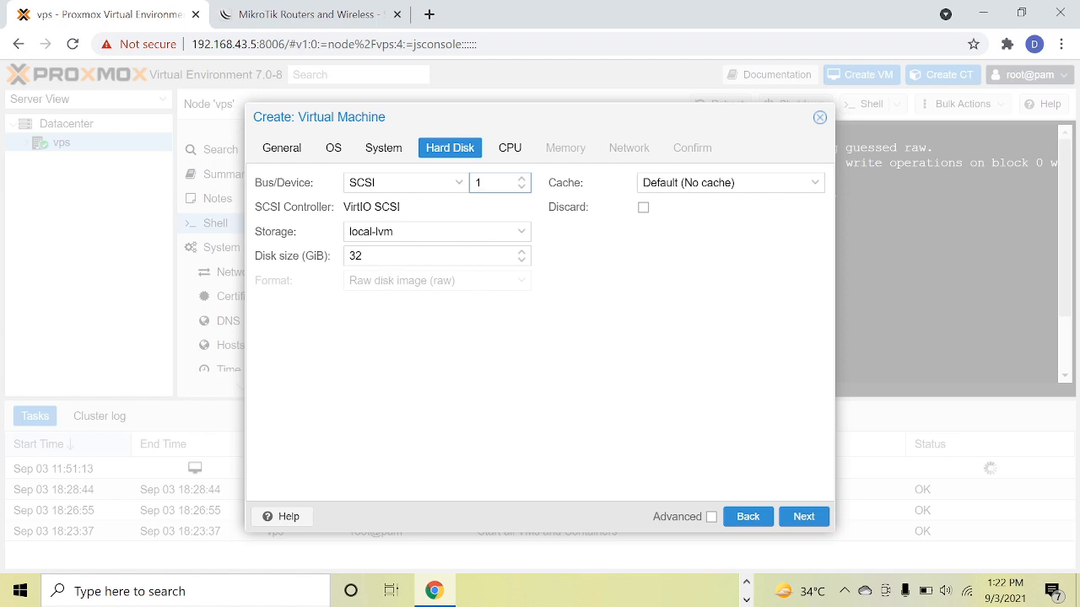
drag(368, 256, 248, 255)
text(1)
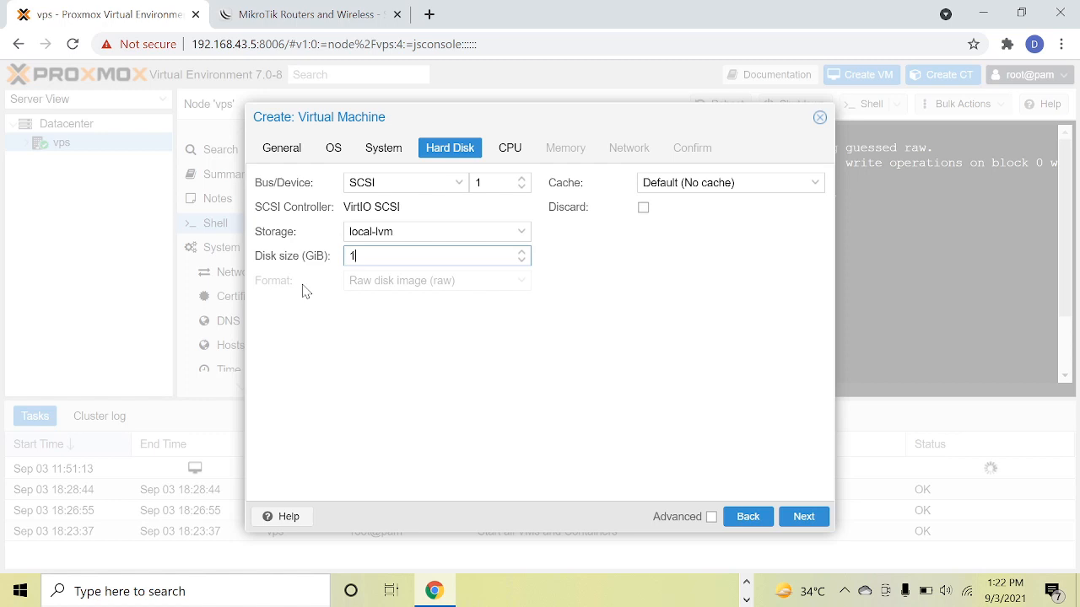
click(810, 527)
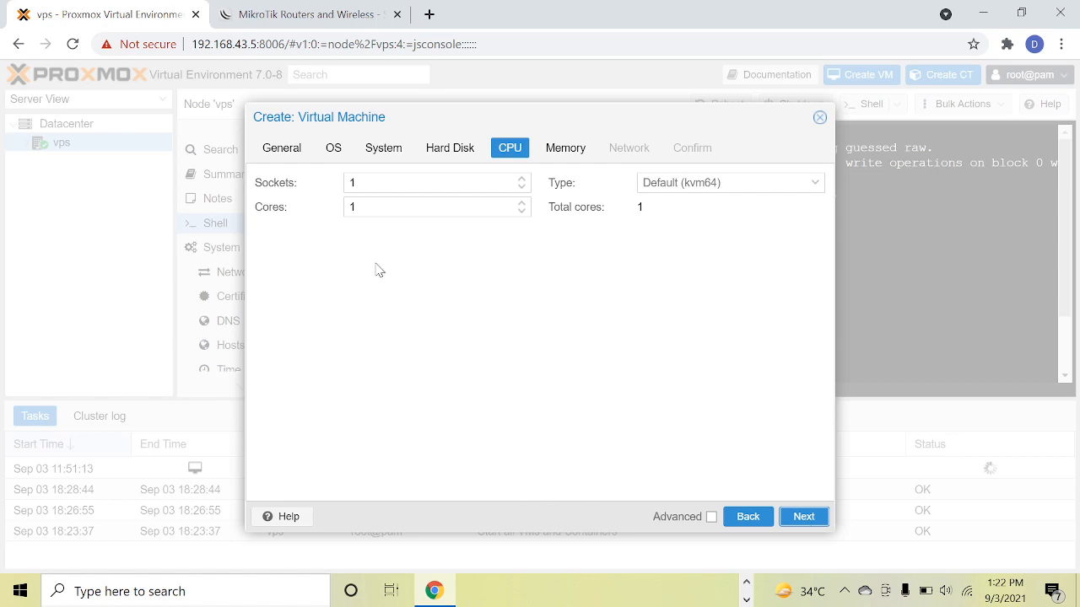
Set the new VM's CPU to 2 cores and continue to the memory settings.
double_click(352, 207)
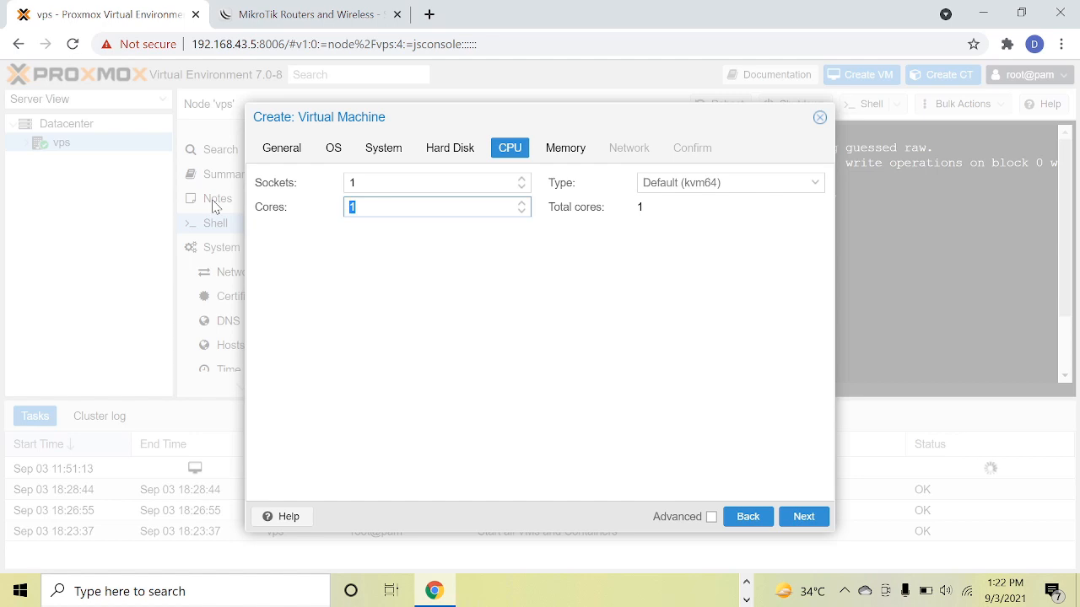
key(BackSpace)
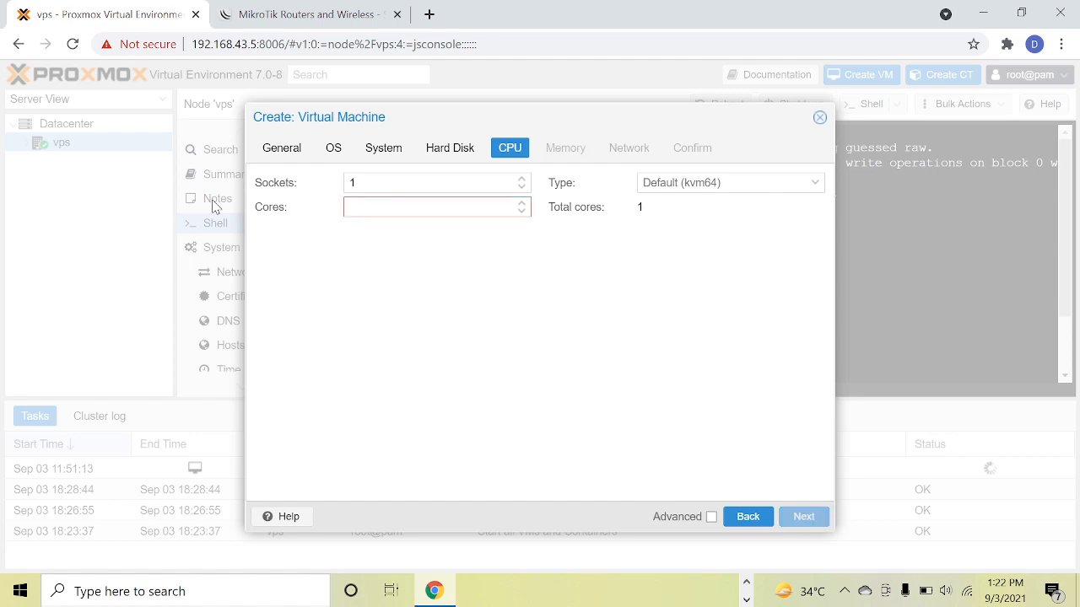
text(2)
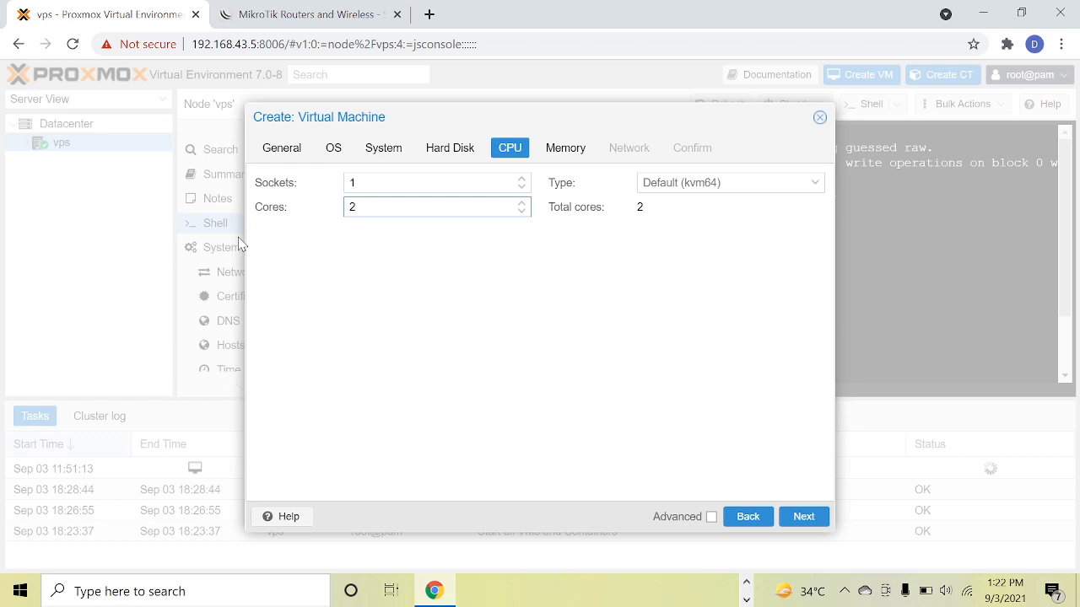
click(823, 516)
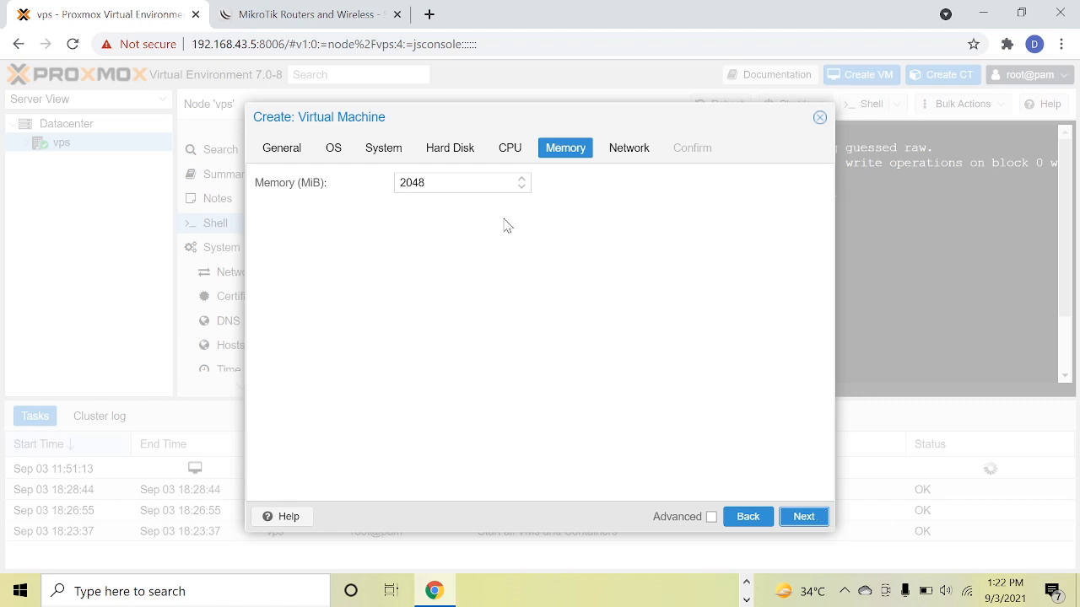
Set the VM's memory to 512 MiB, accept the default network on bridge vmbr0, and finish creating the VM.
drag(444, 183, 239, 200)
text(512)
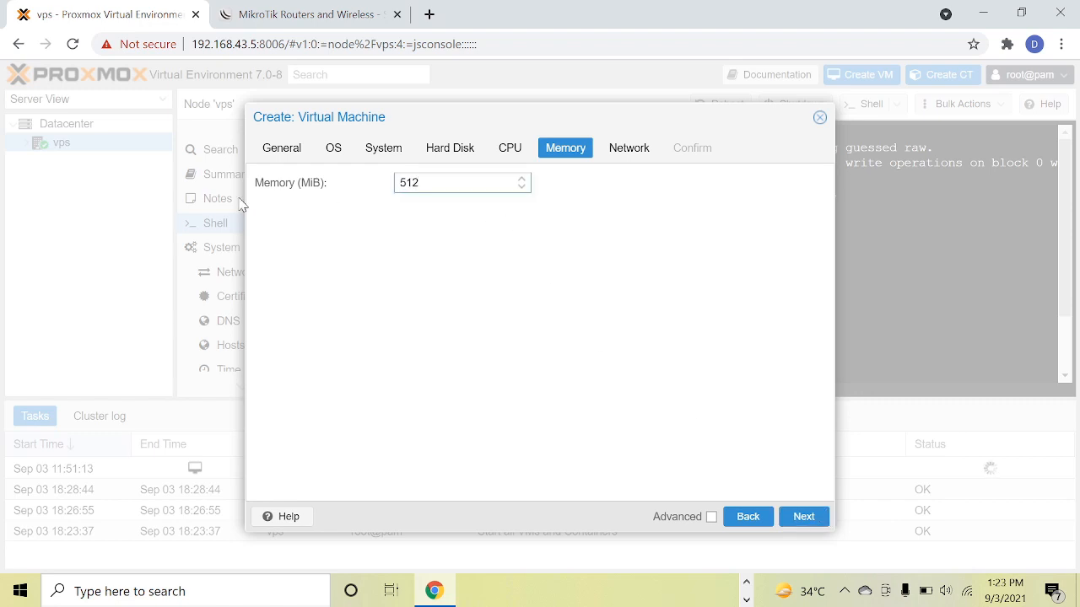
click(806, 523)
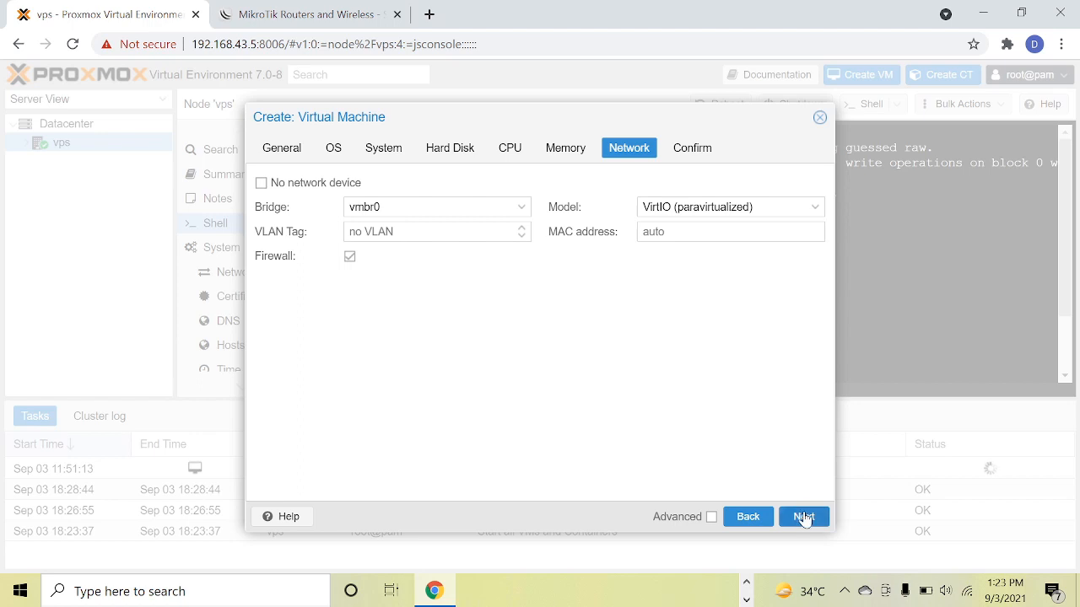
click(803, 518)
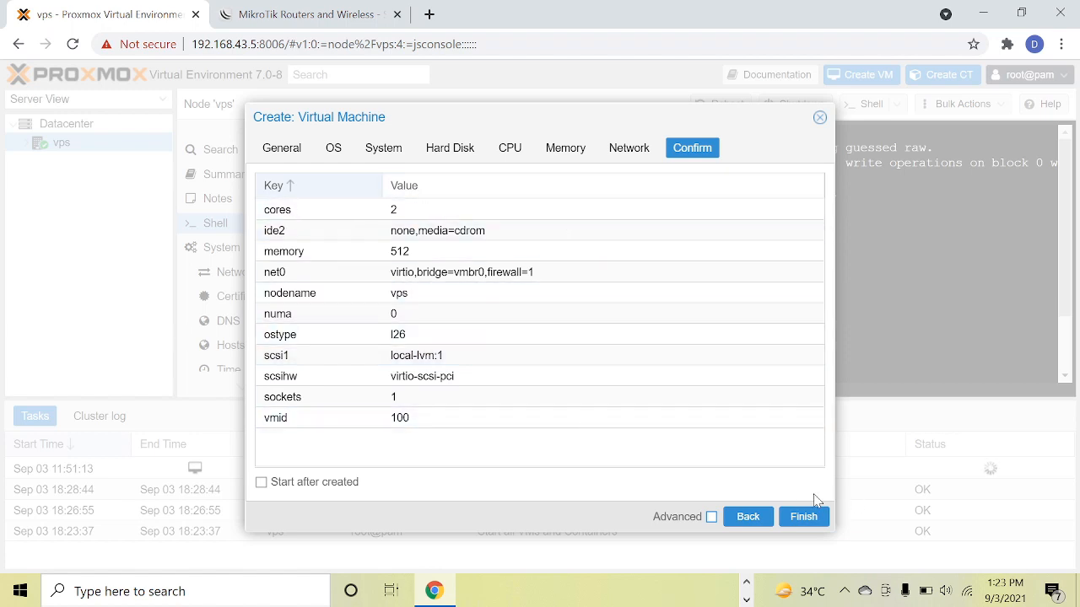
click(807, 523)
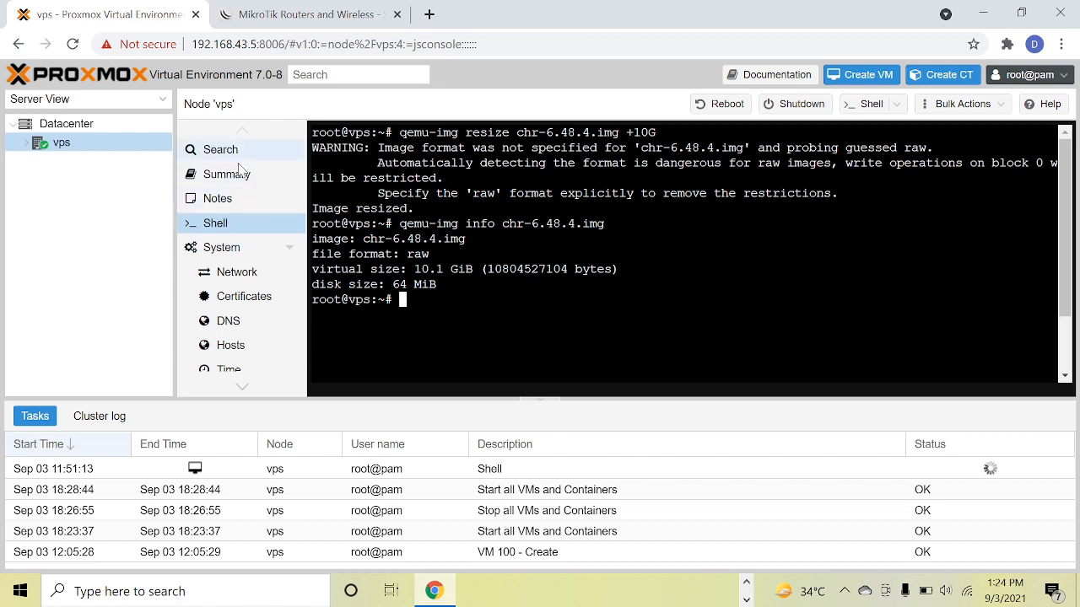
Clear the vps node's shell screen and check the new virtual machine's ID in the server tree.
text(CLEAR)
key(Return)
text(clear)
key(Return)
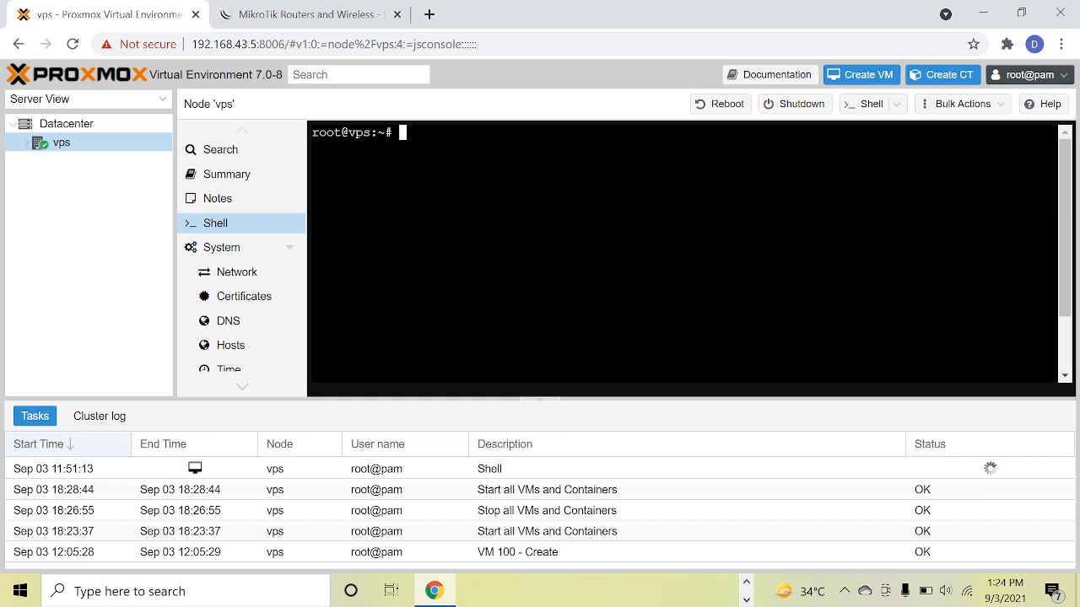
click(25, 143)
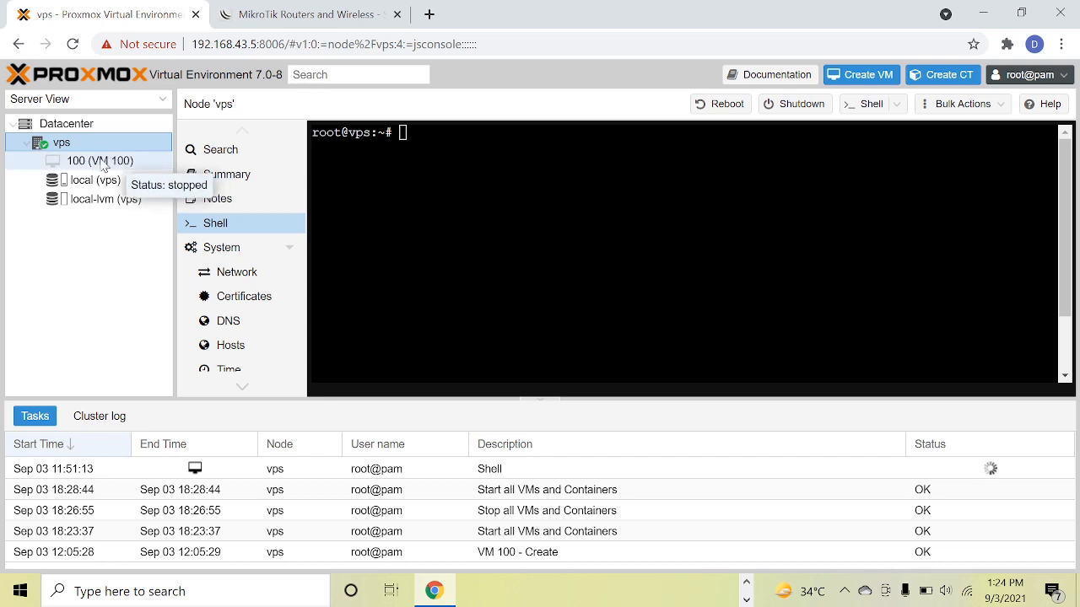
click(26, 144)
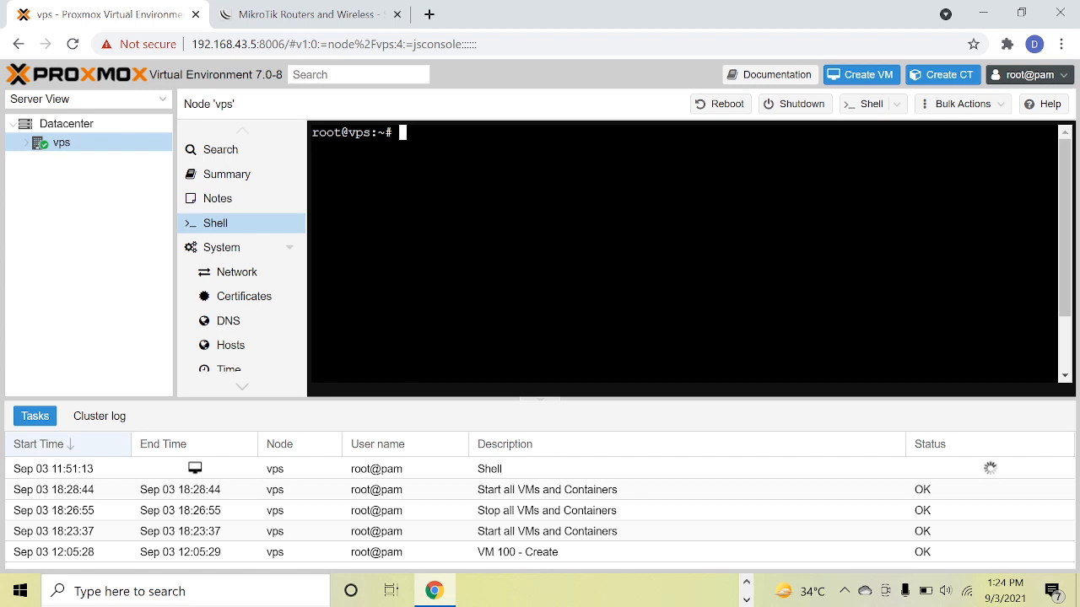
Import the disk image chr-6.48.4.img into VM 100 on storage local-lvm with qm importdisk.
text(qm im)
text(portpvf)
key(BackSpace)
key(BackSpace)
key(BackSpace)
key(BackSpace)
text(disk )
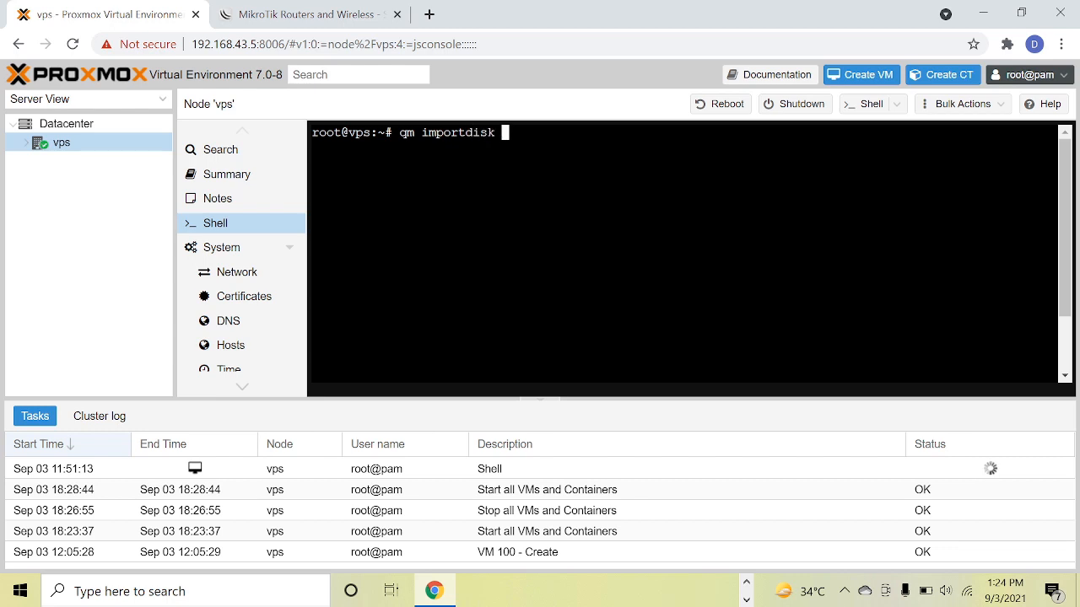
text(100 chr)
key(BackSpace)
key(Caps_Lock)
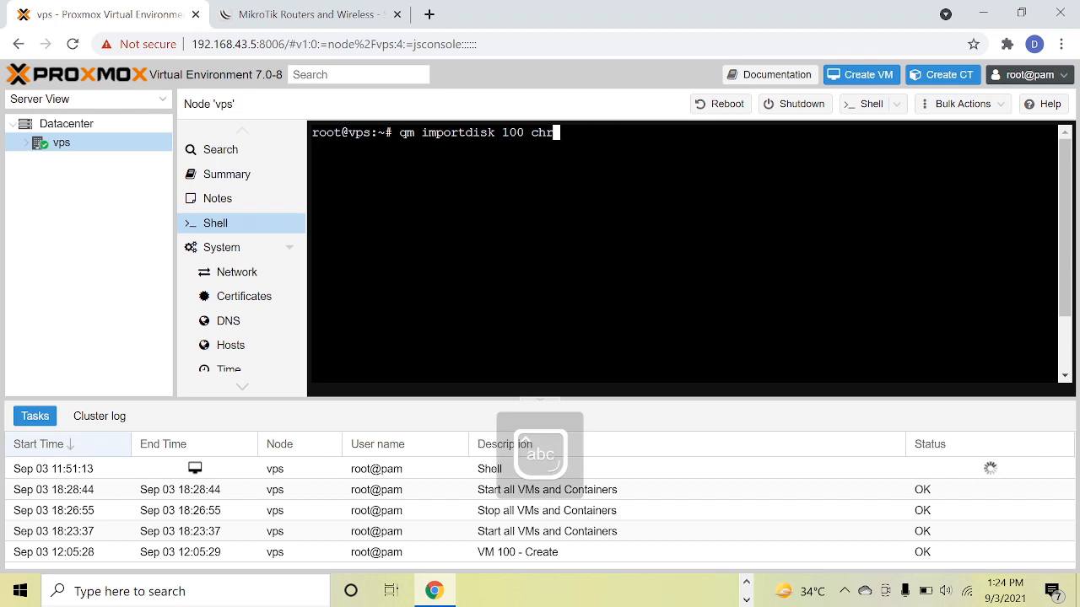
key(Tab)
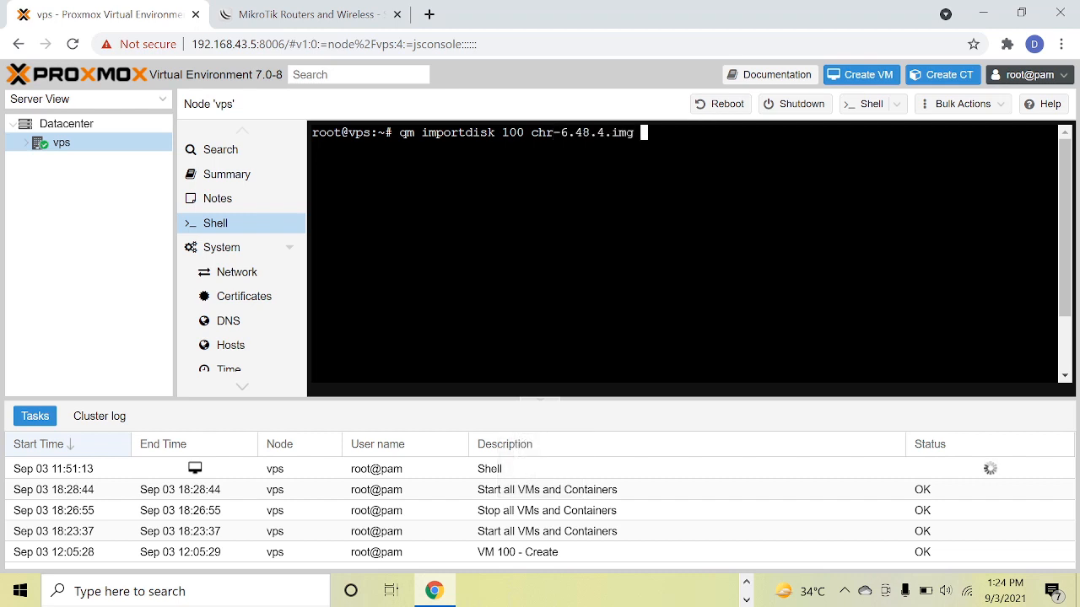
text(local-lvm)
key(Return)
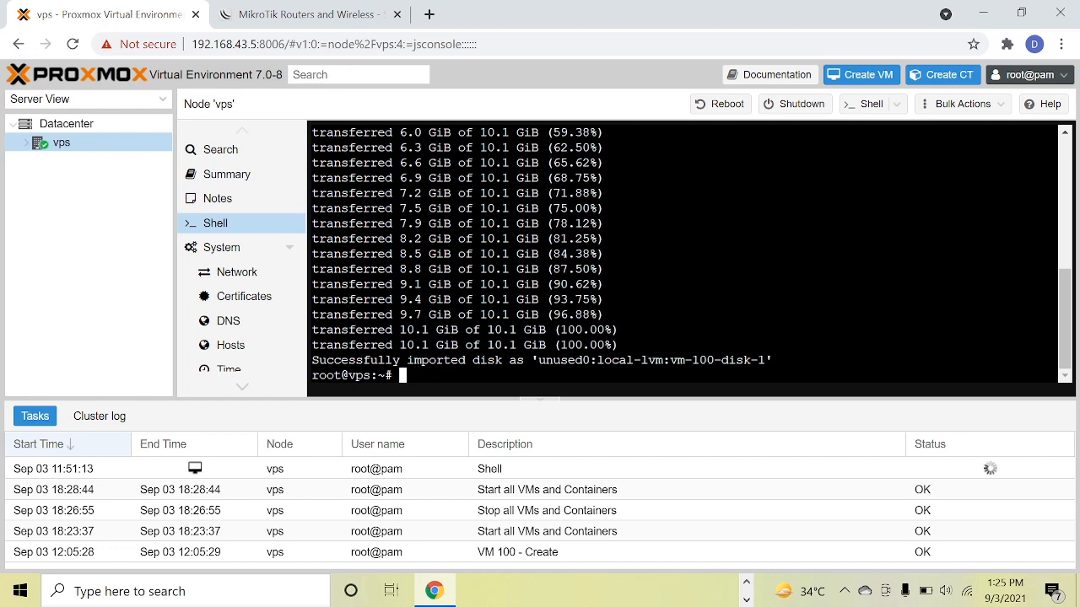
Attach the imported unused disk vm-100-disk-1 to VM 100 as SCSI device 0 with default cache.
click(25, 144)
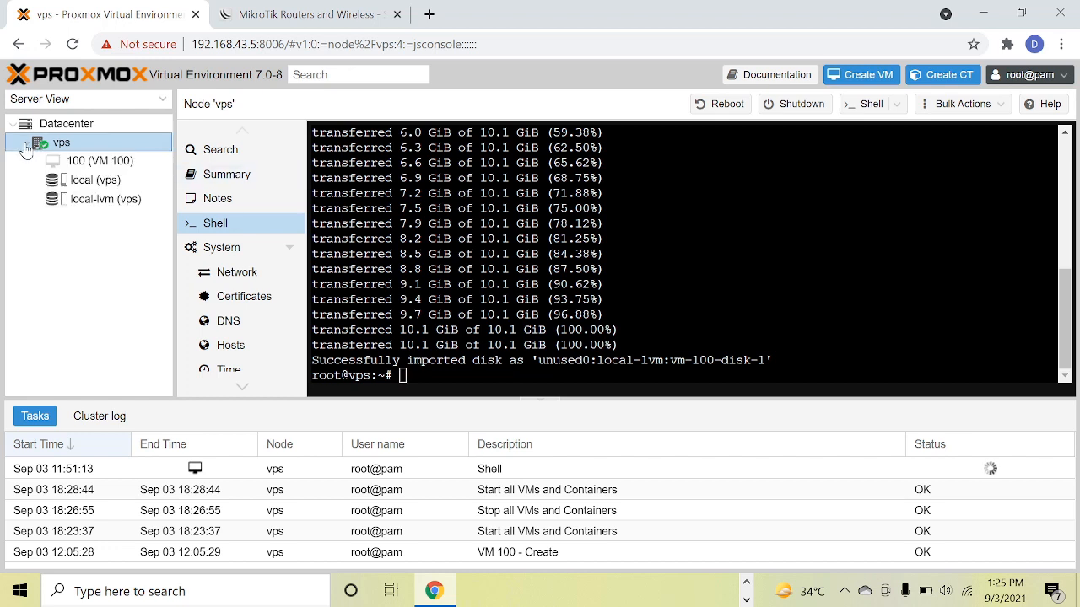
click(90, 163)
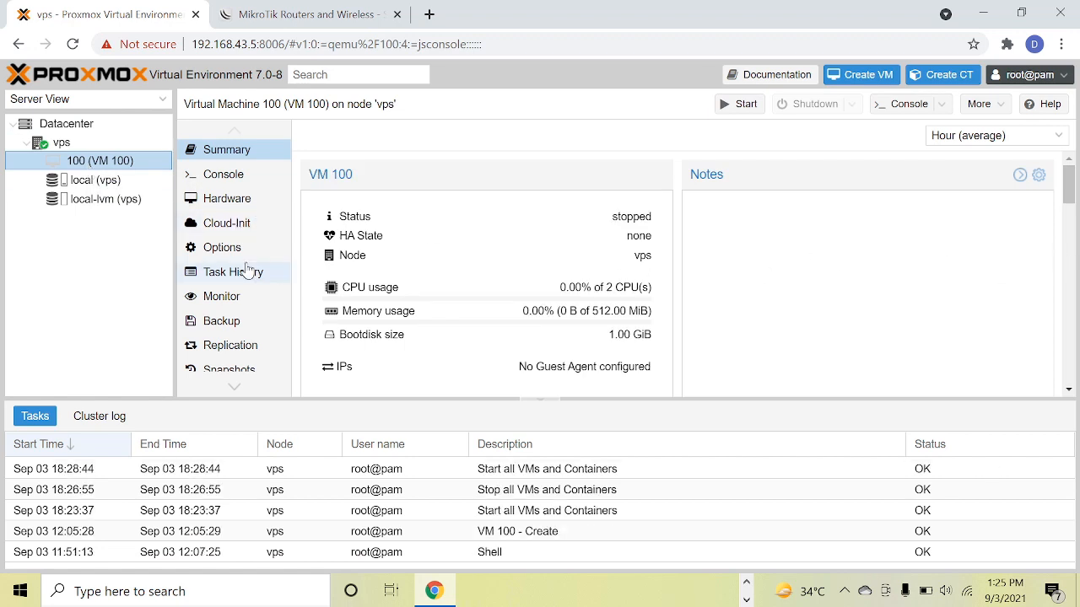
click(225, 206)
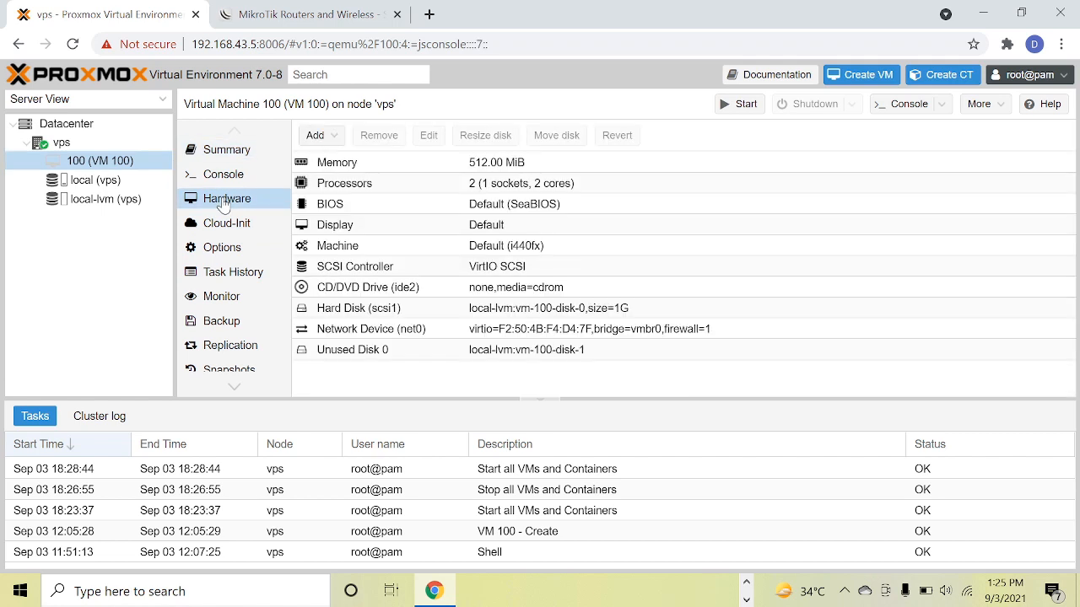
double_click(496, 350)
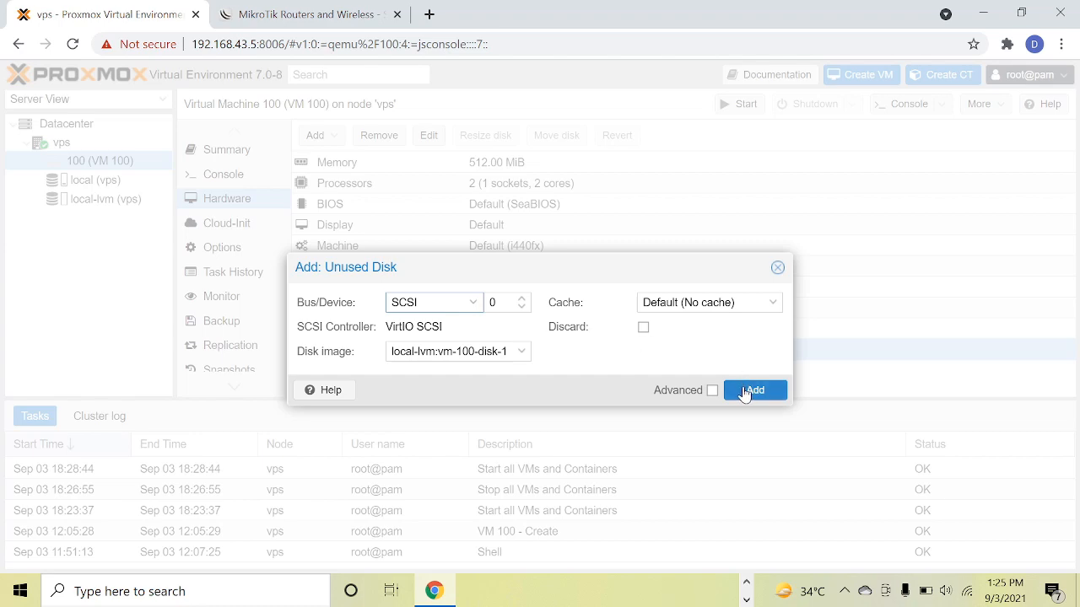
click(745, 391)
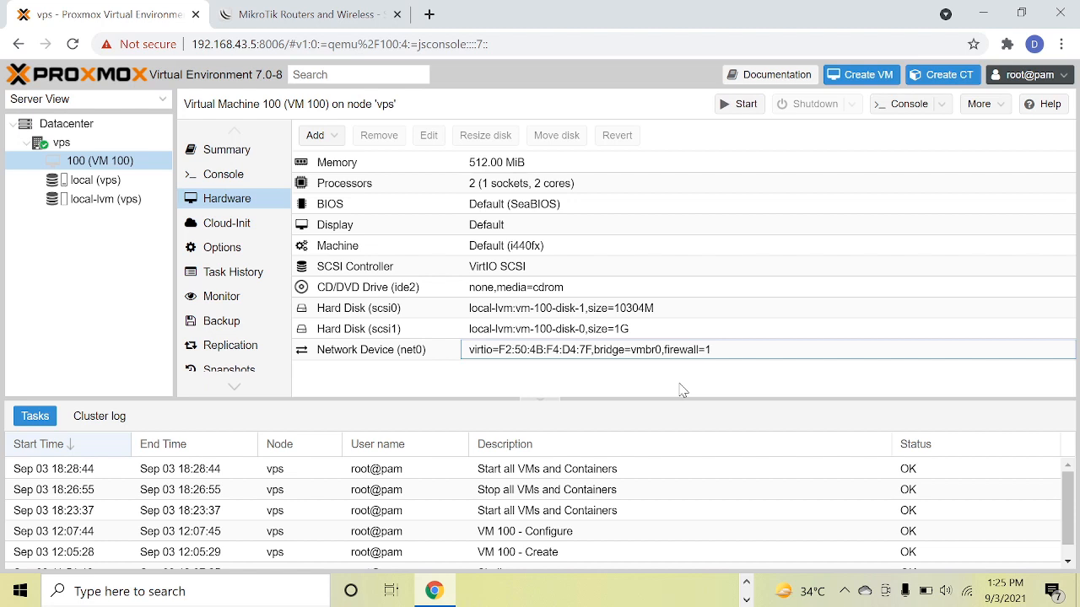
Detach the 1G hard disk scsi1 from VM 100 and permanently remove it as an unused disk.
click(467, 329)
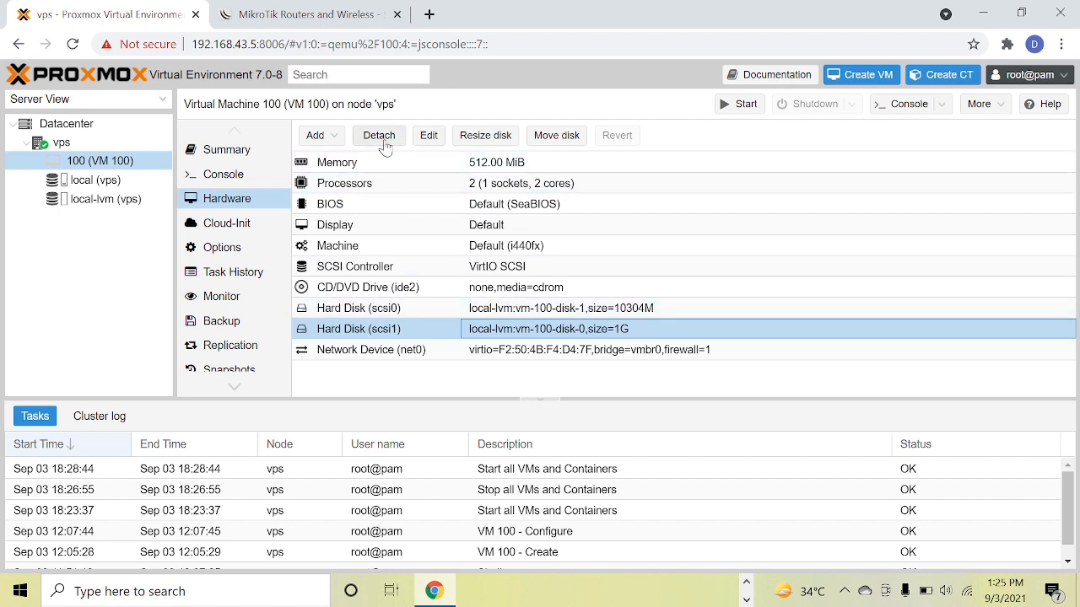
click(381, 137)
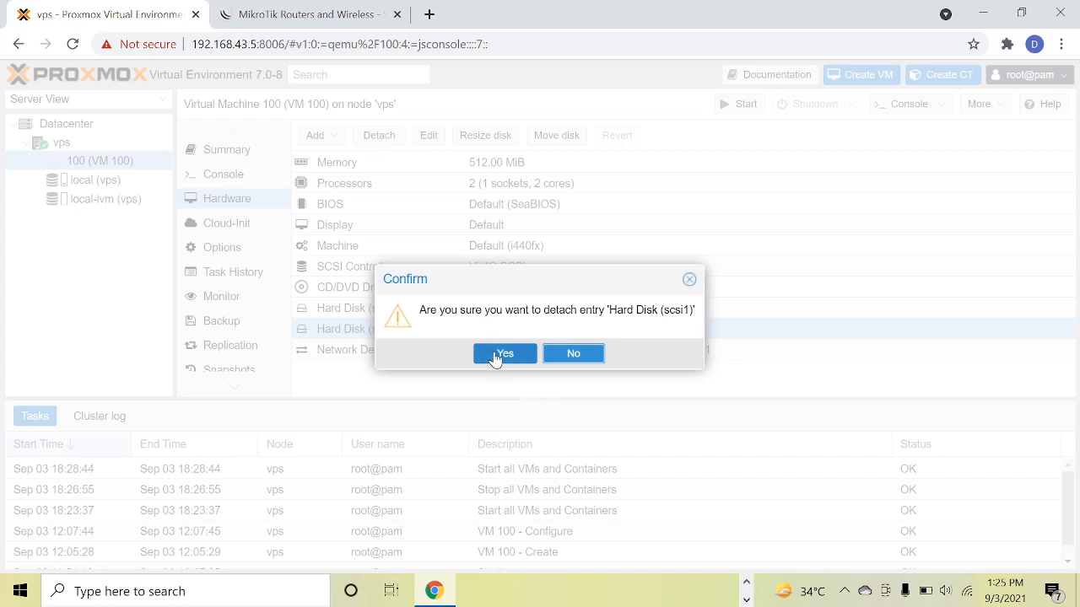
click(496, 354)
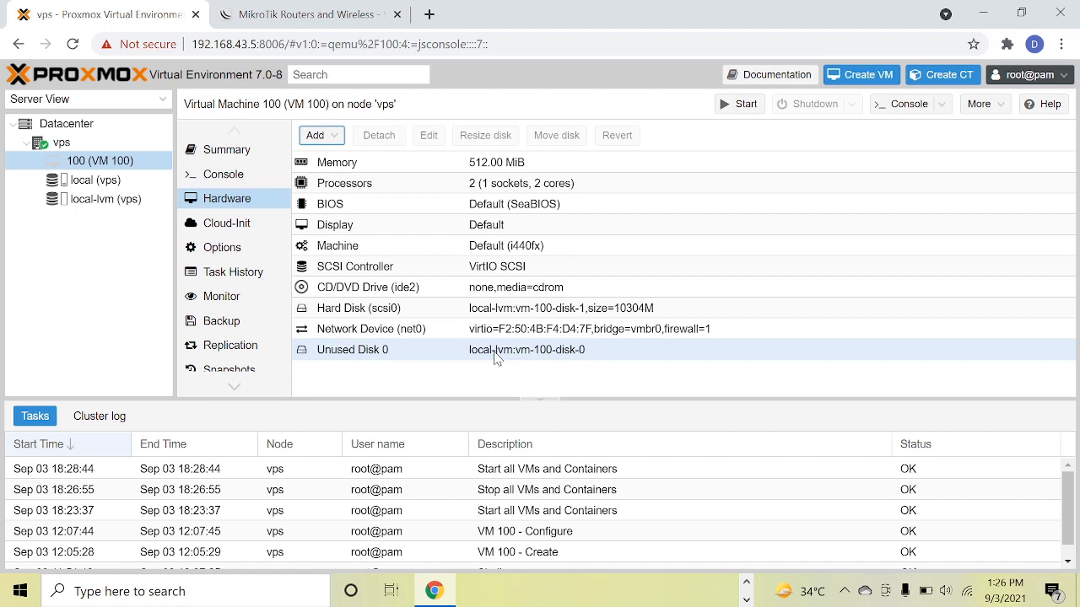
click(496, 356)
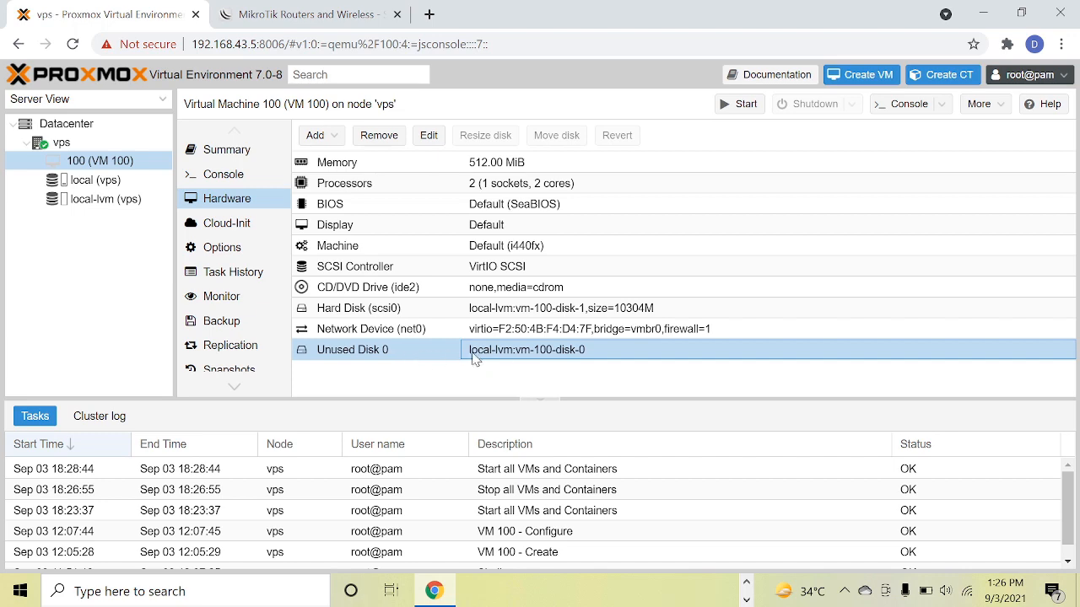
click(386, 135)
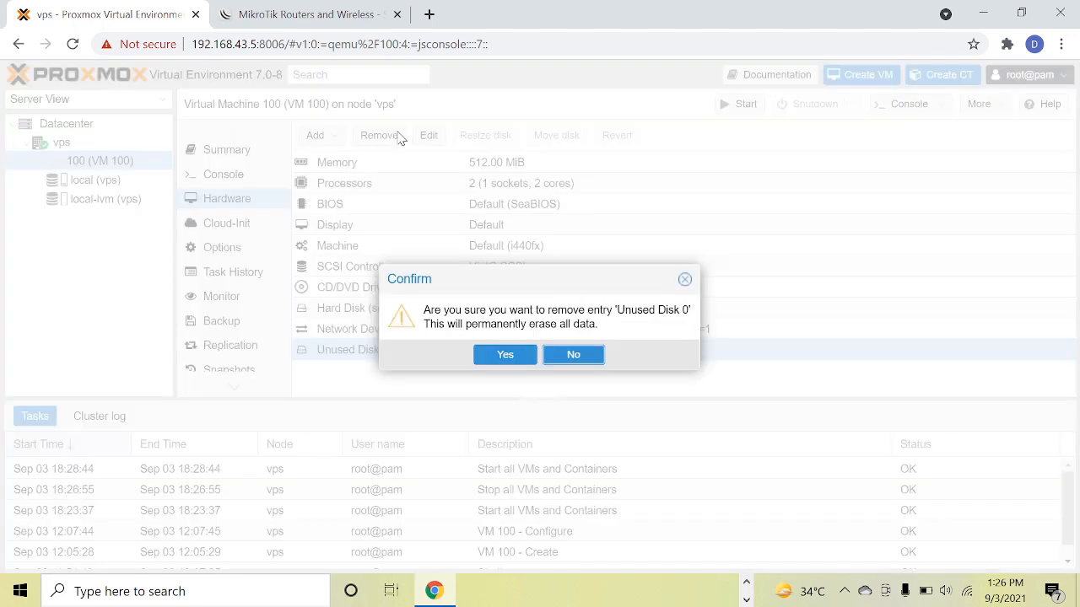
click(509, 367)
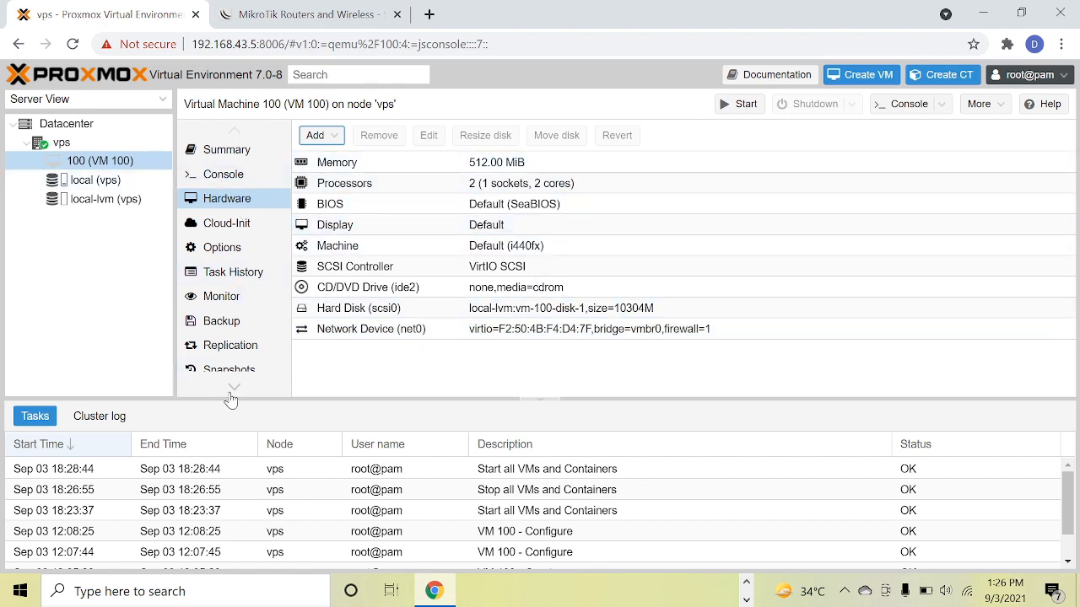
Enable scsi0 in VM 100's boot order and move it to first place, ahead of ide2 and net0.
scroll(230, 396, down, 3)
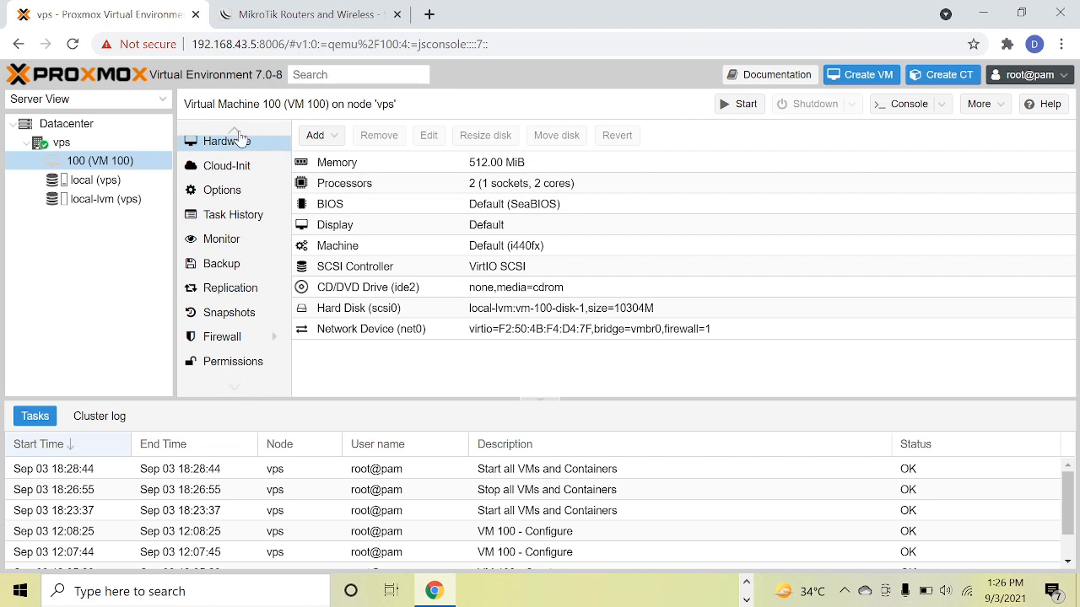
click(221, 190)
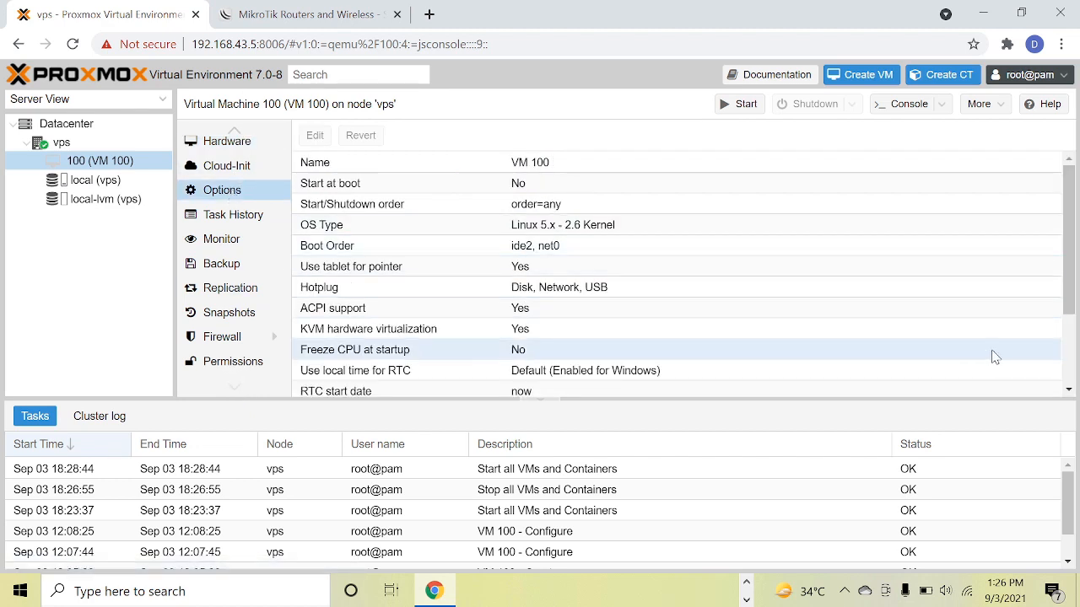
drag(1069, 285, 1069, 337)
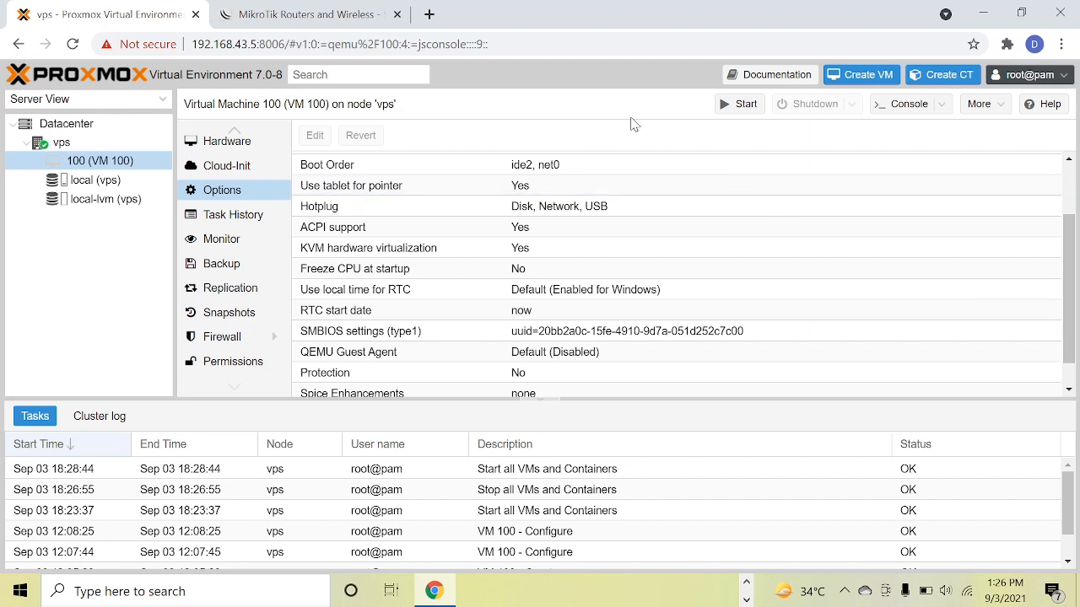
click(541, 169)
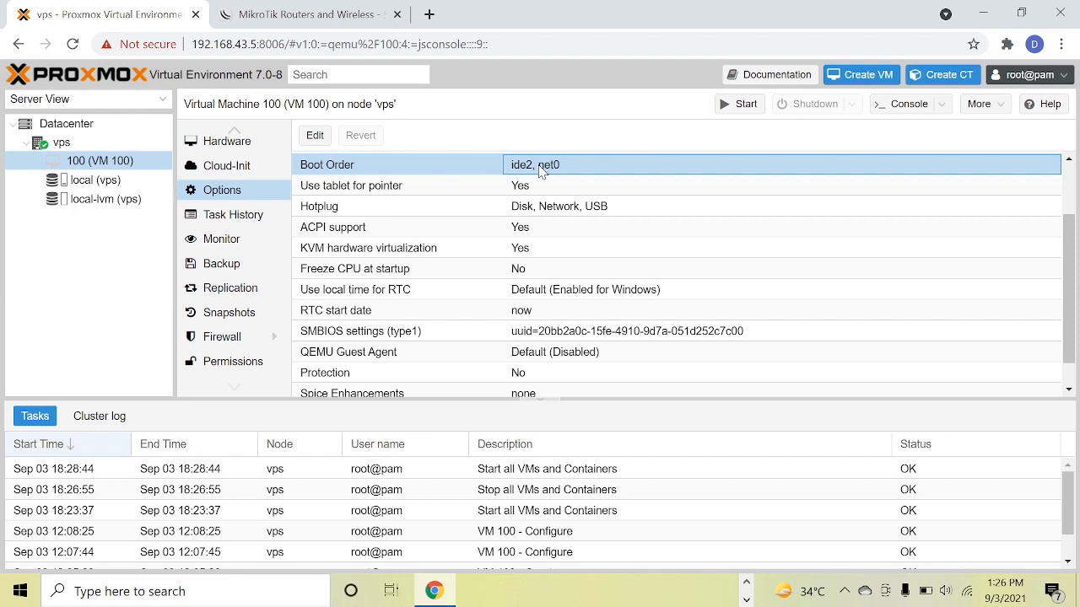
double_click(541, 169)
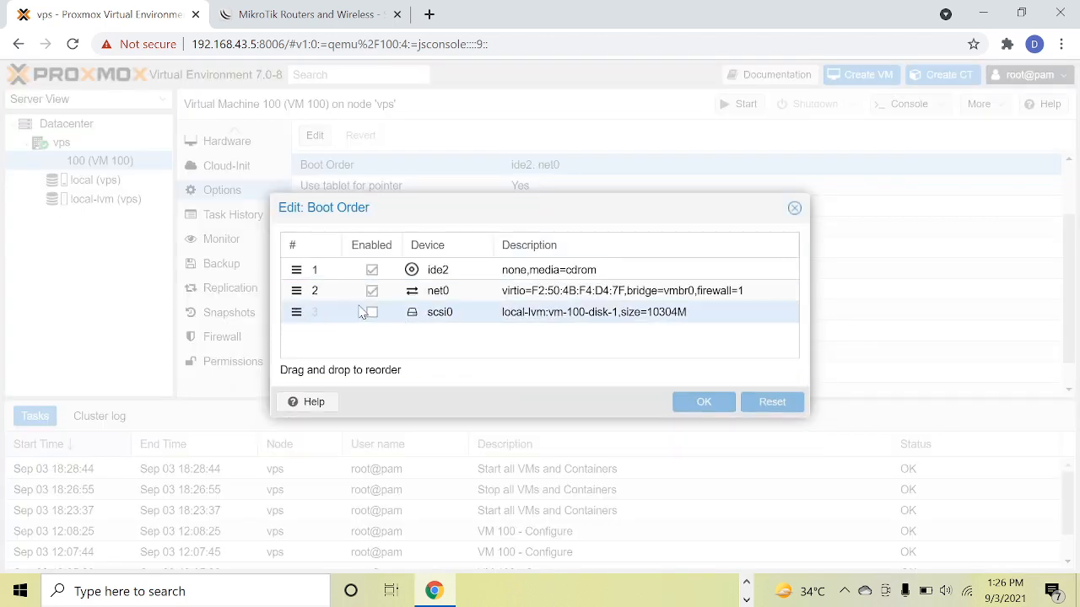
click(376, 312)
click(473, 314)
drag(473, 315, 455, 270)
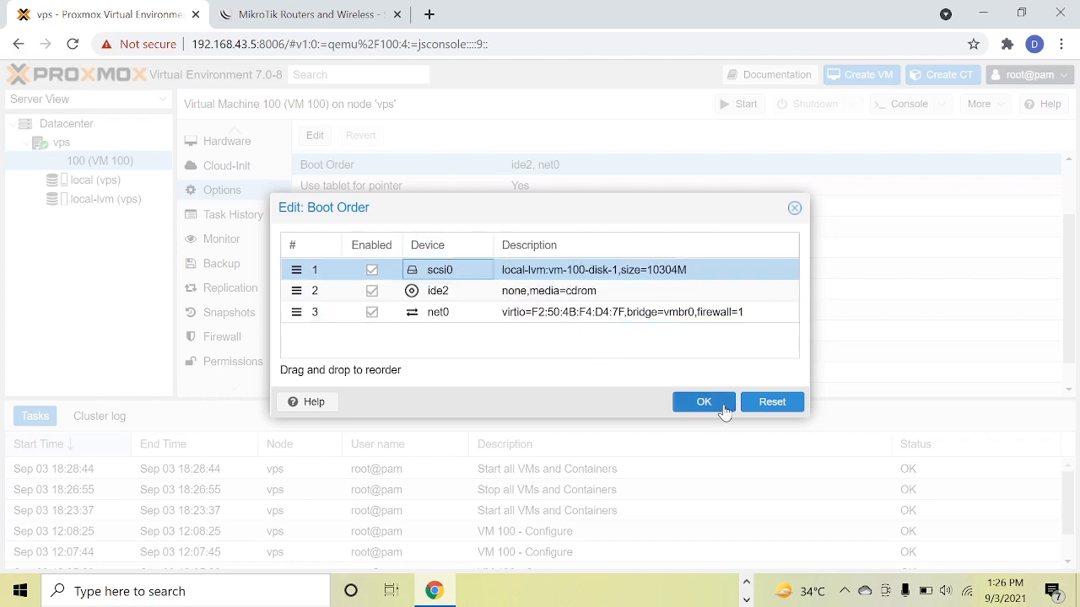
click(704, 402)
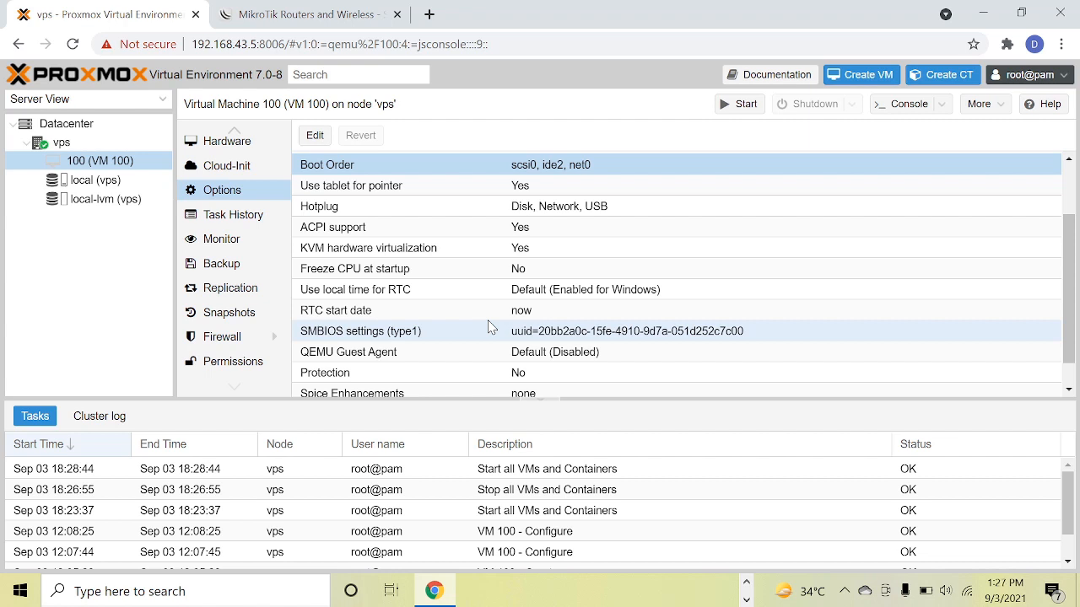
Disable KVM hardware virtualization in VM 100's options.
click(354, 249)
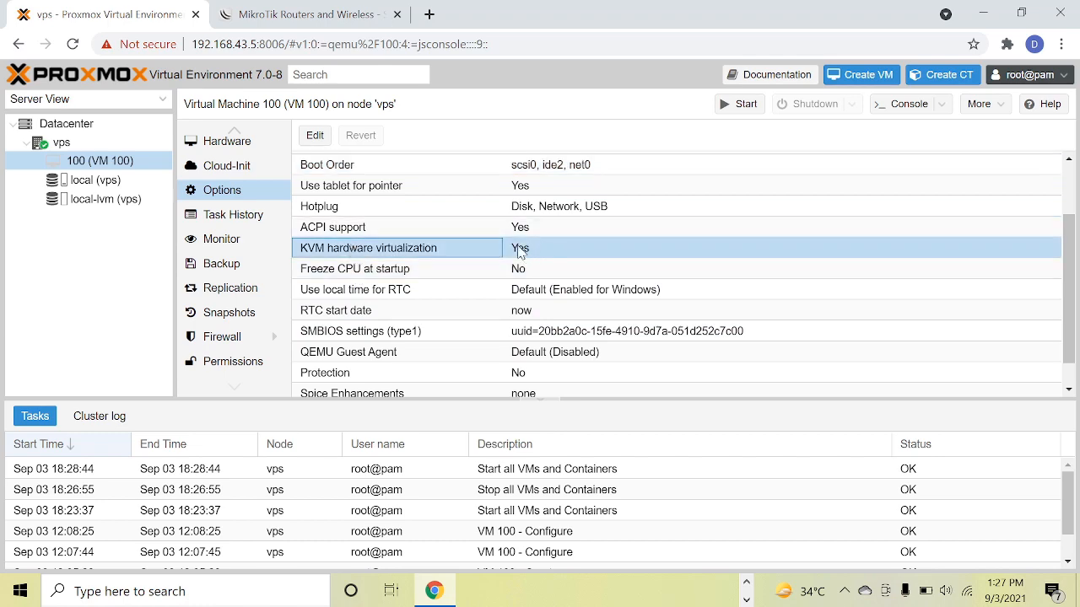
double_click(520, 252)
click(518, 317)
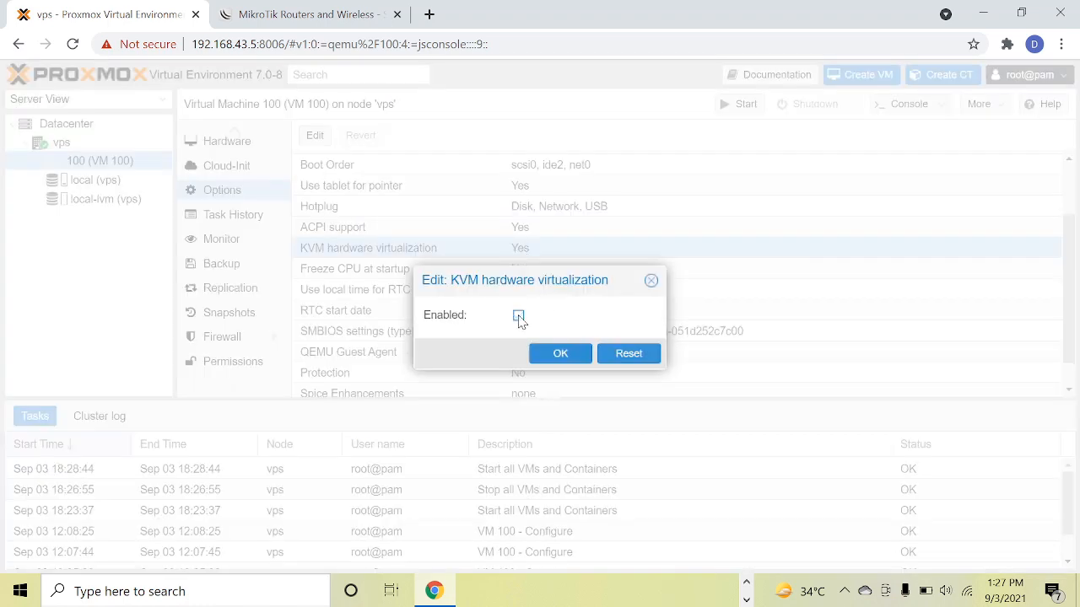
click(558, 359)
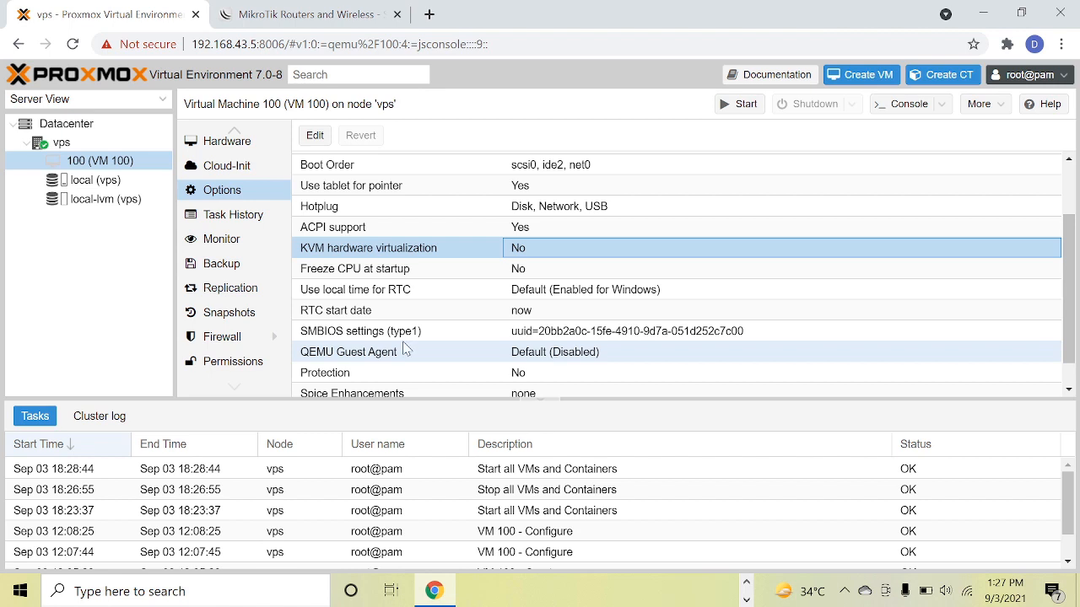
Change the model of VM 100's network device net0 to Intel E1000, keeping bridge vmbr0.
click(220, 147)
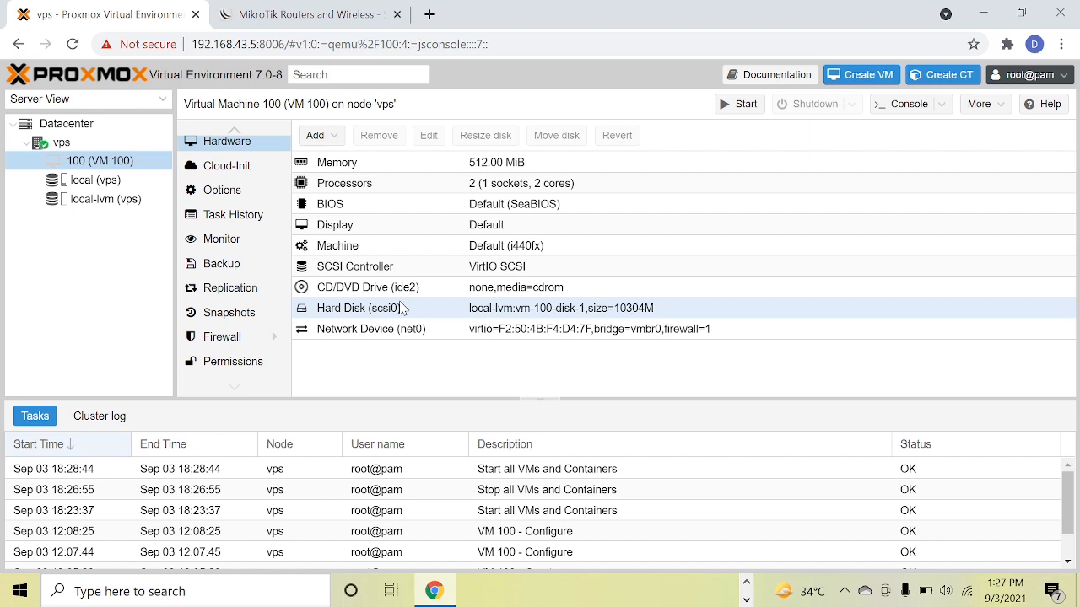
click(424, 335)
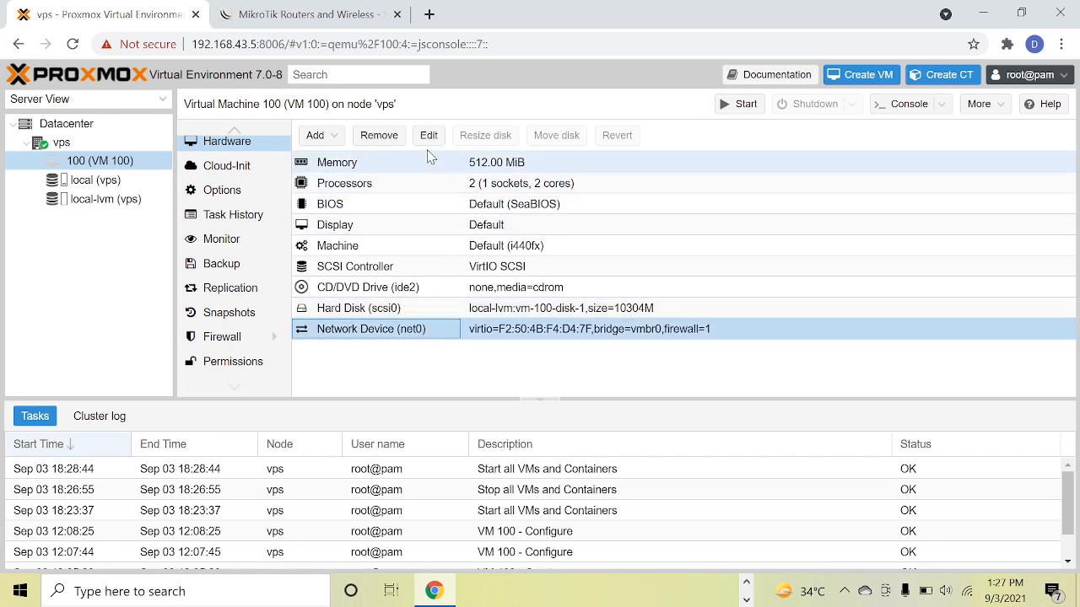
click(429, 136)
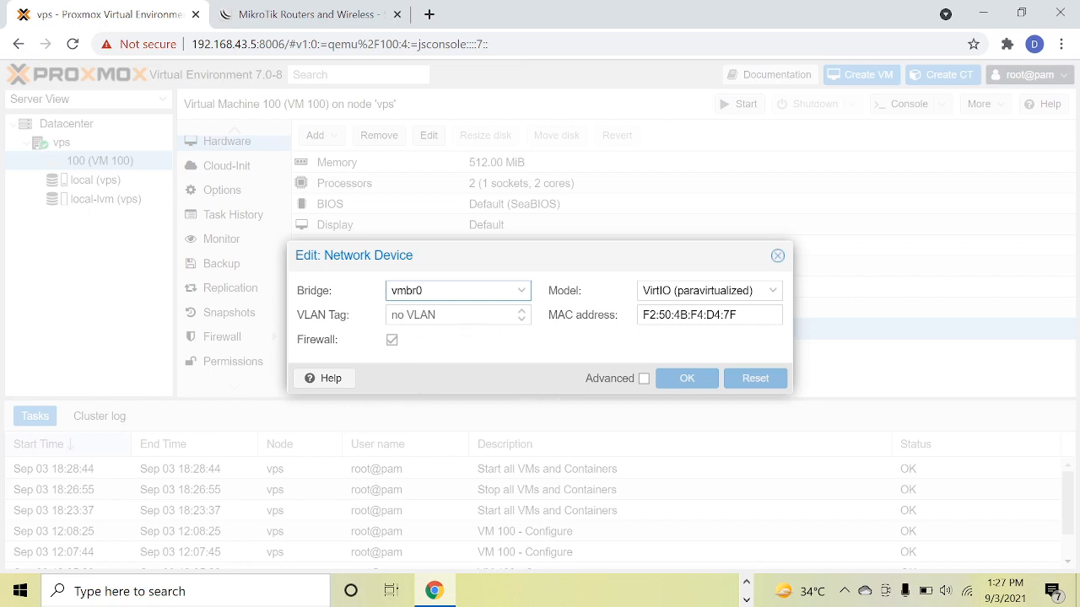
click(709, 291)
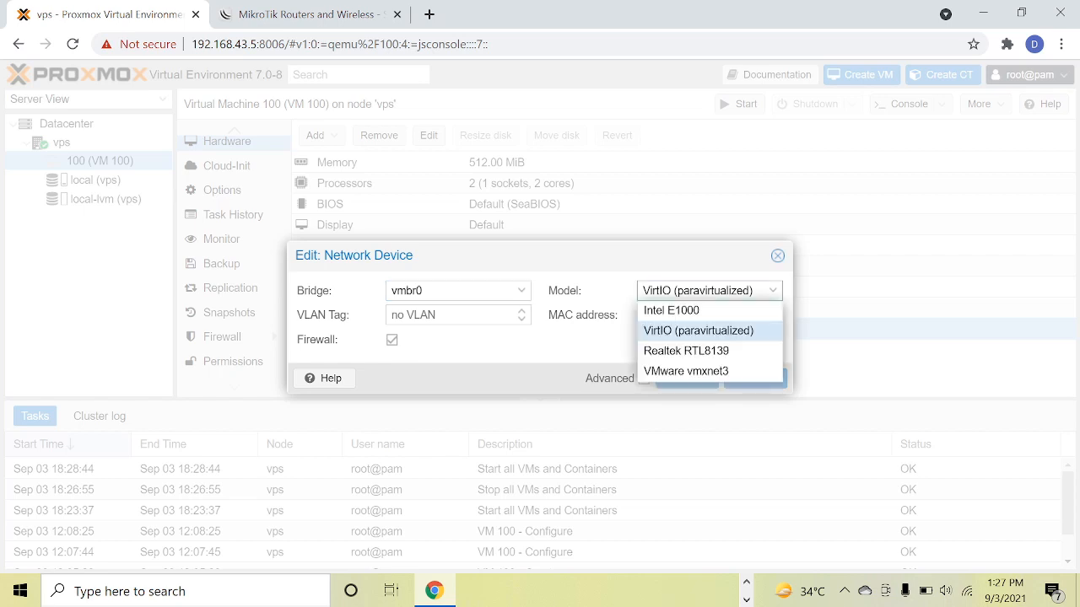
click(685, 311)
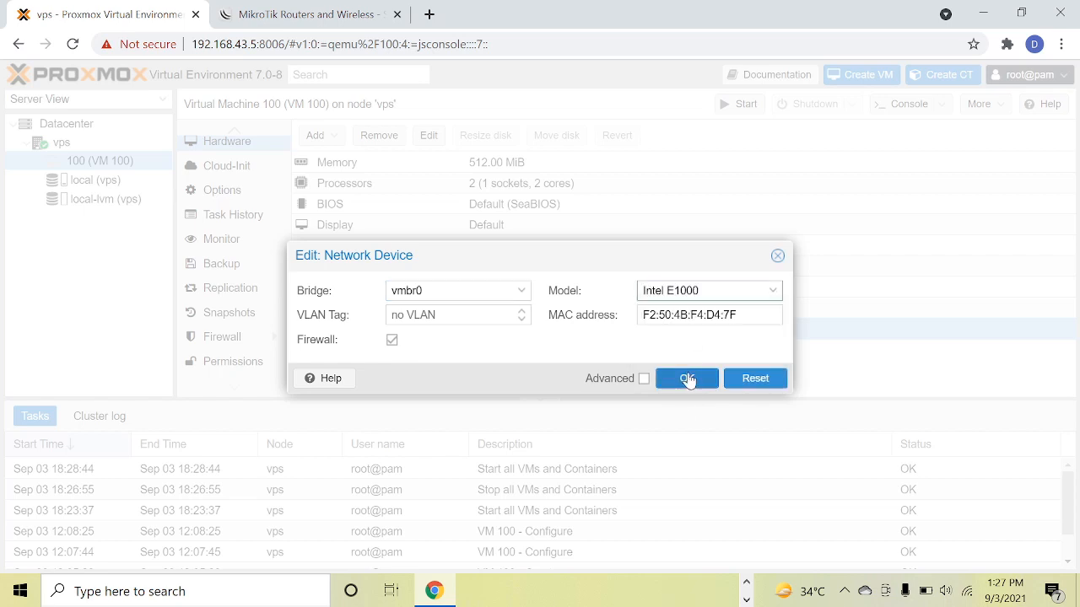
click(686, 377)
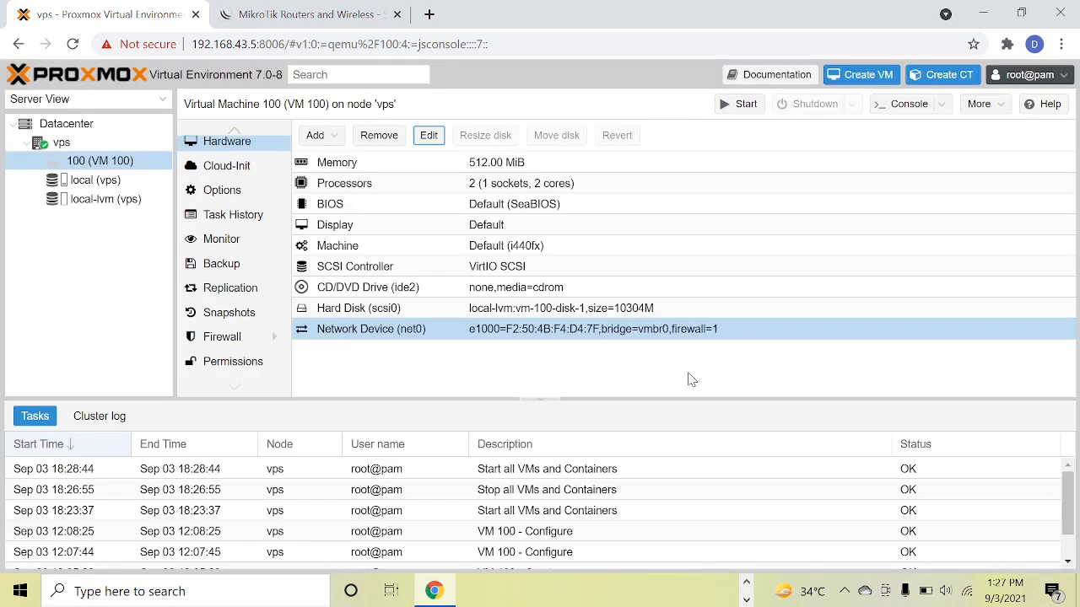
Add a second network device to VM 100 on bridge vmbr0 with the Intel E1000 model.
click(321, 137)
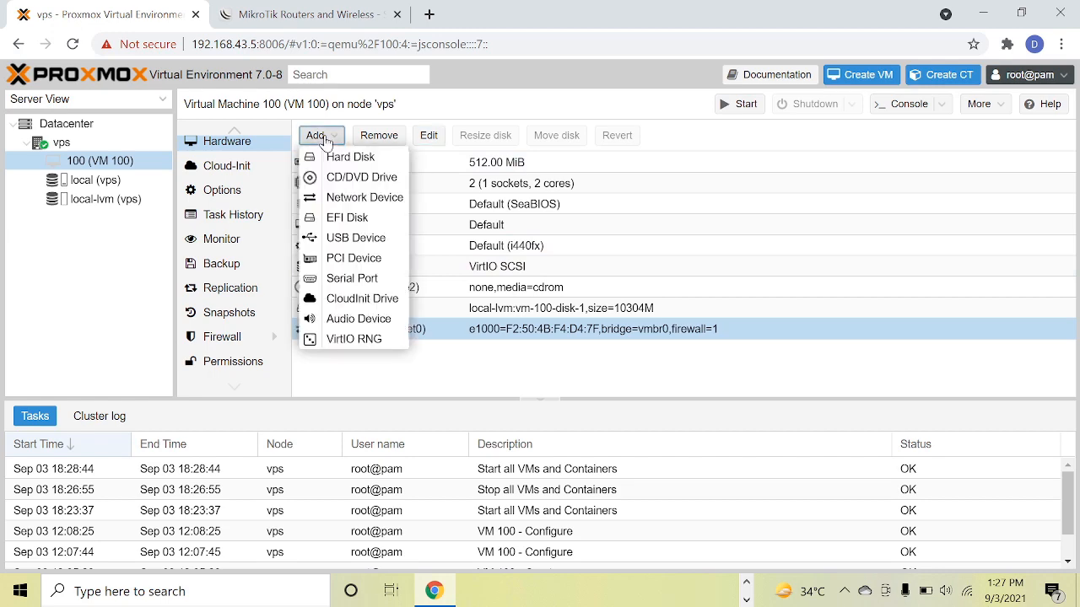
click(376, 203)
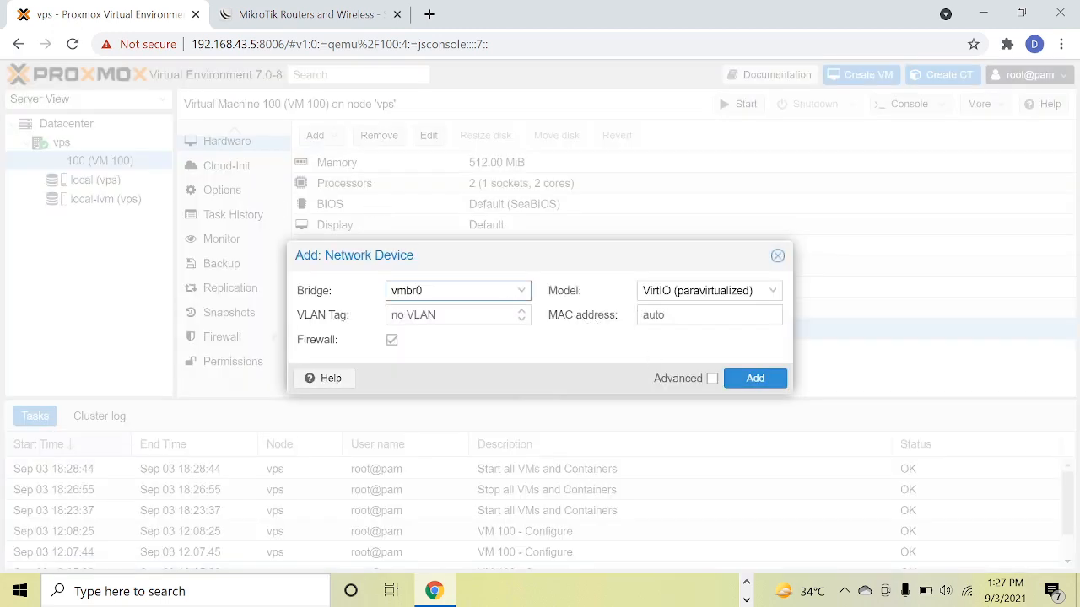
click(726, 291)
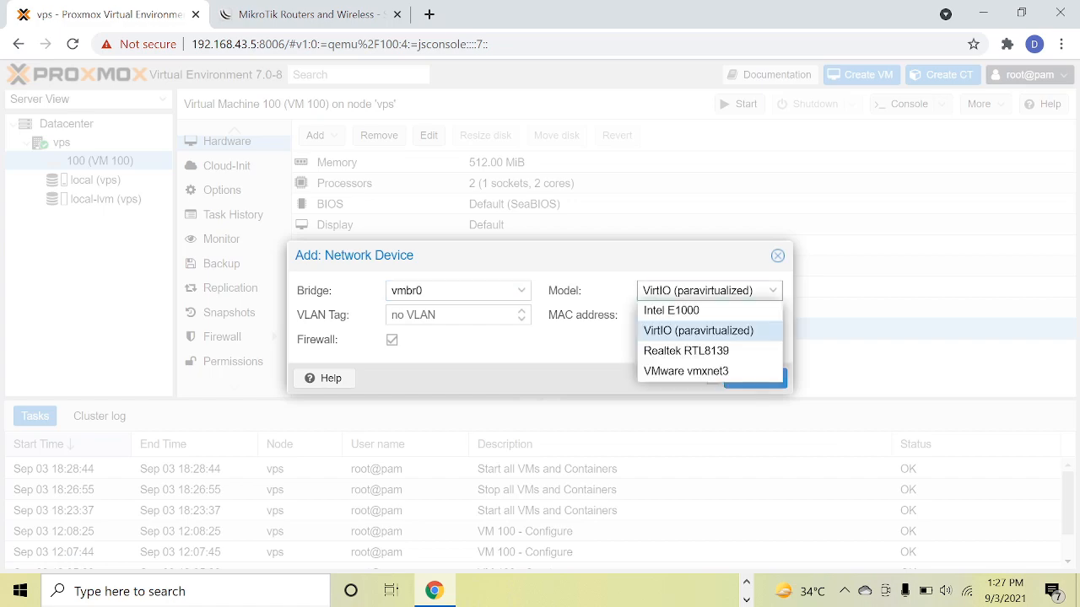
click(700, 305)
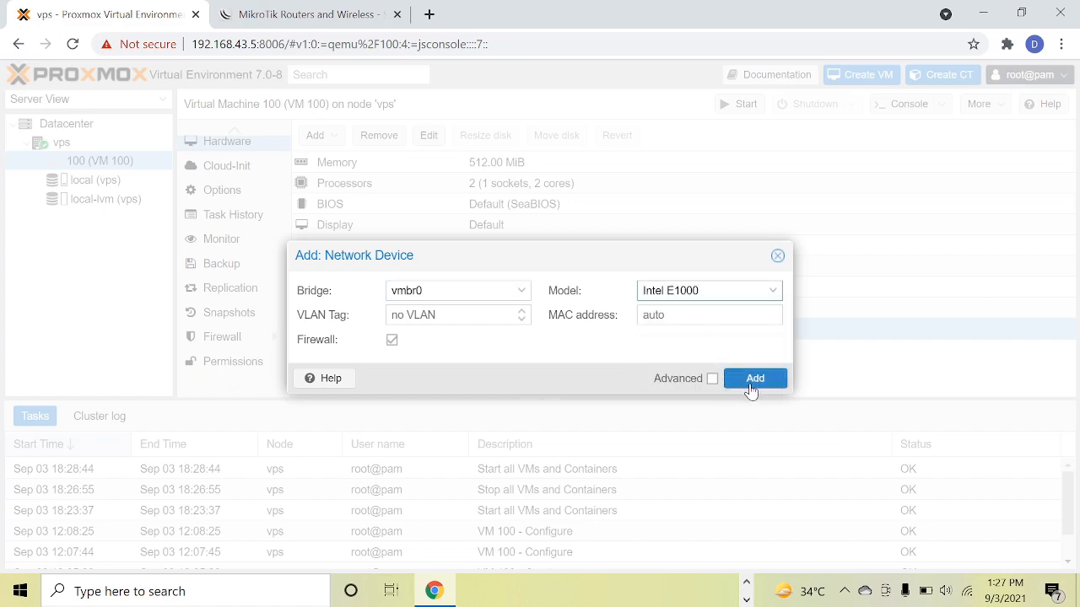
click(753, 379)
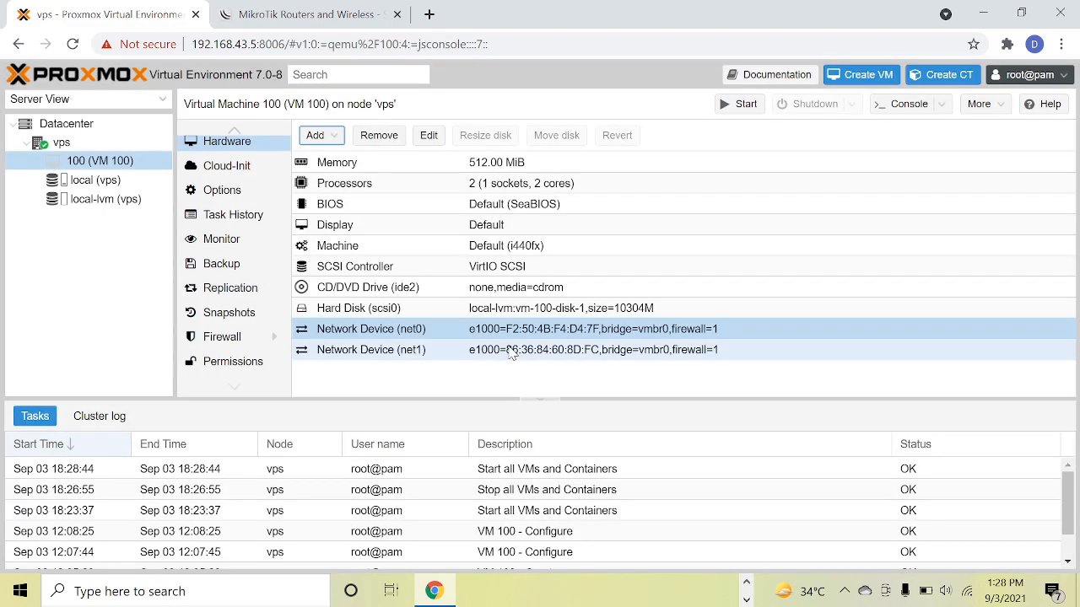
Start VM 100 and bring up its console.
scroll(230, 161, up, 3)
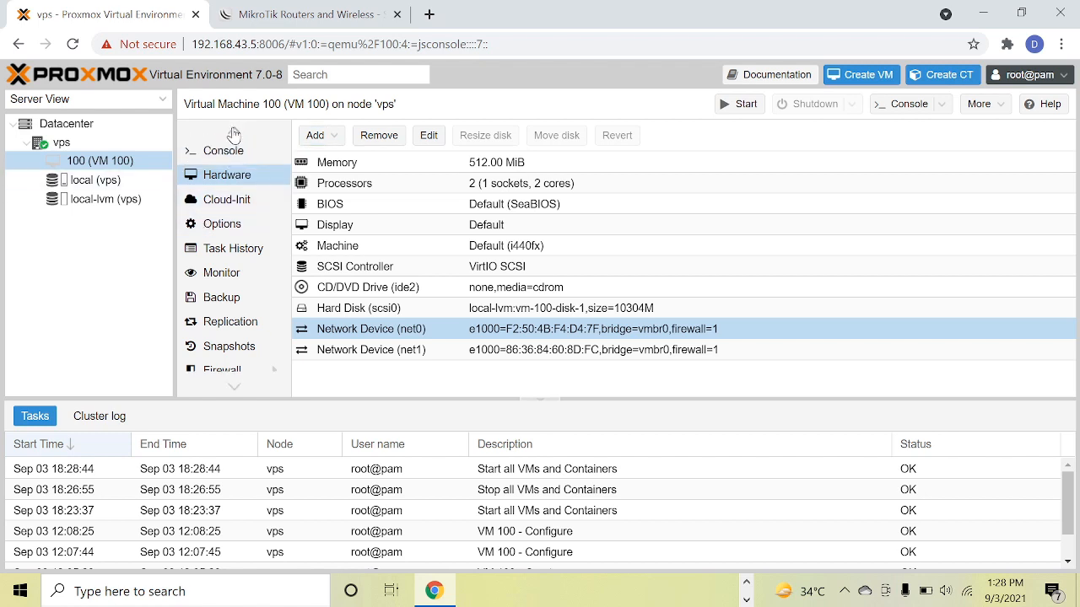
click(224, 175)
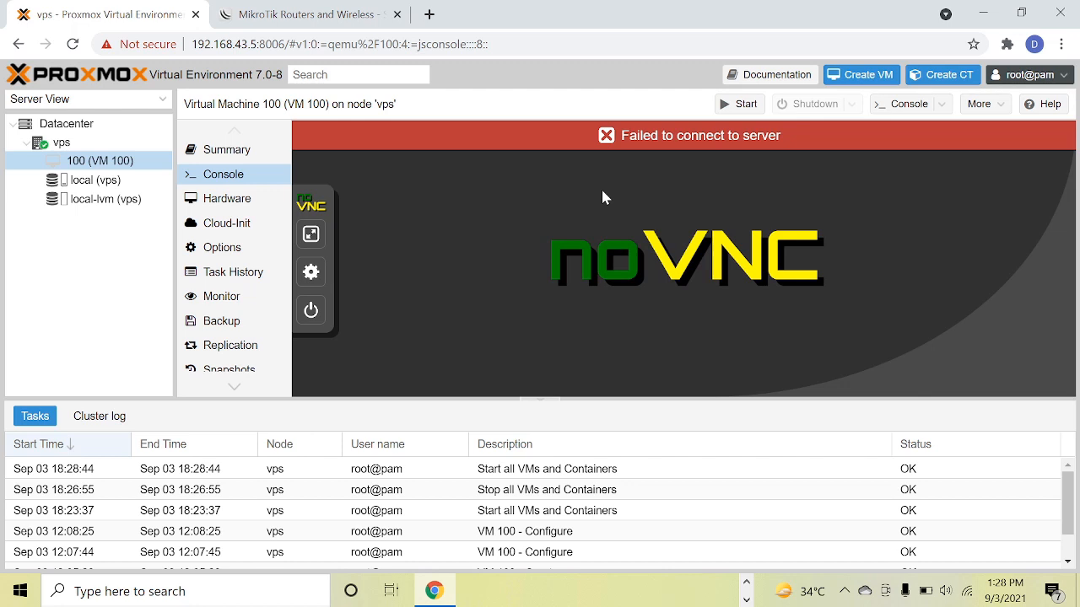
click(606, 137)
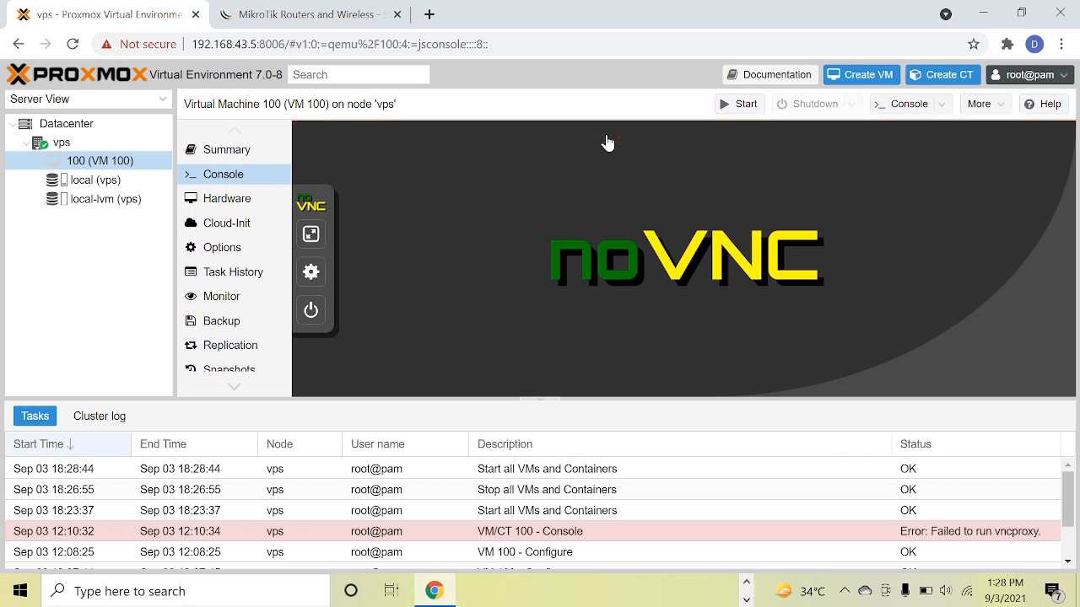
click(741, 105)
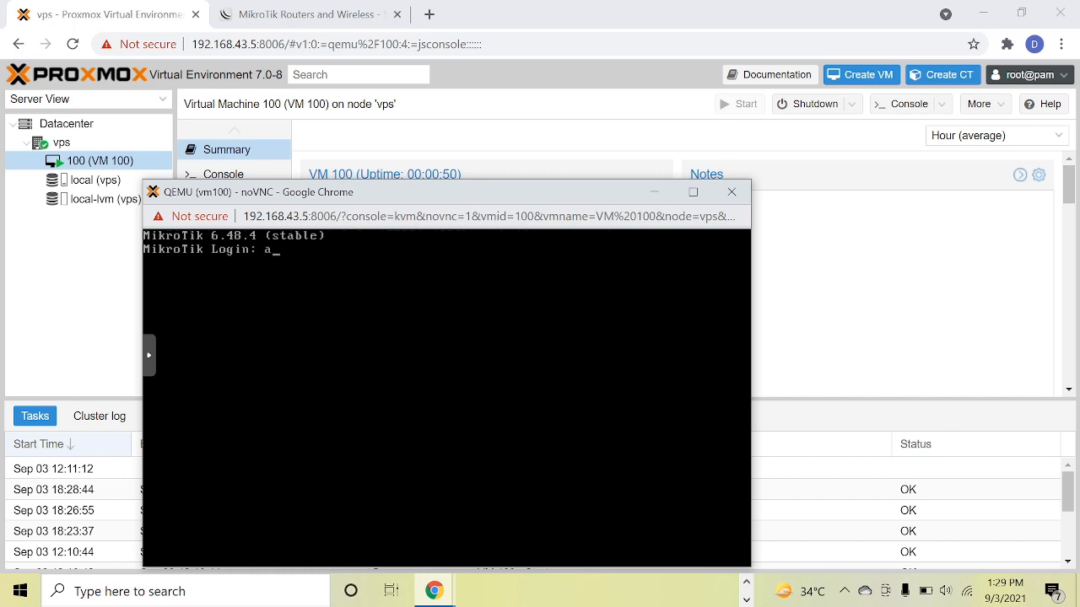
Log in to the MikroTik console as admin with the password left empty, and decline viewing the software license.
text(admin)
key(Return)
key(Return)
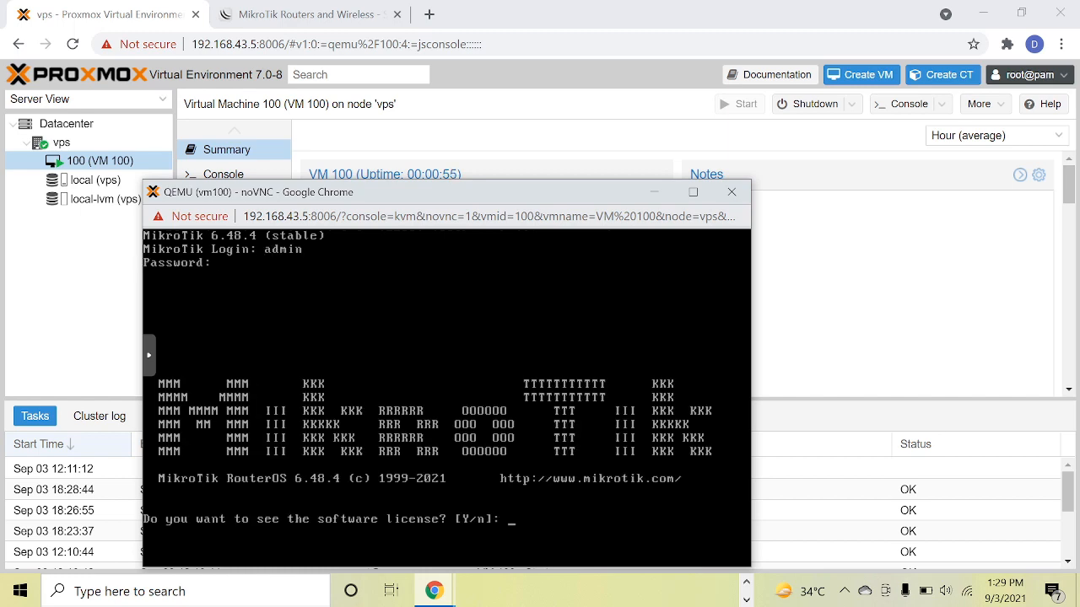
text(n)
key(Return)
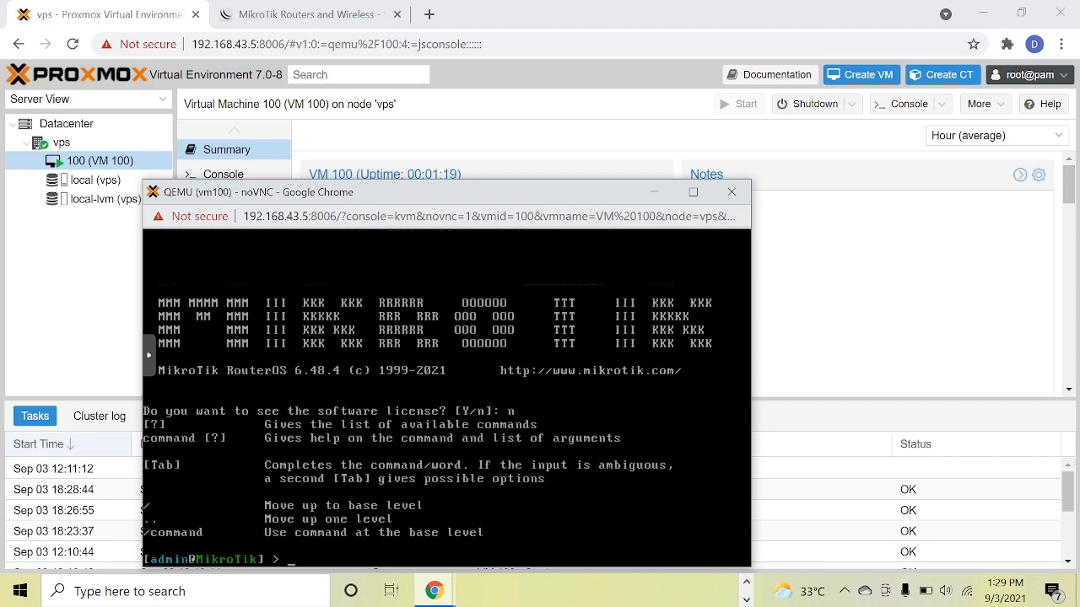
Add the IP address 192.168.43.3/24 to interface ether1 in the MikroTik console.
drag(458, 193, 475, 125)
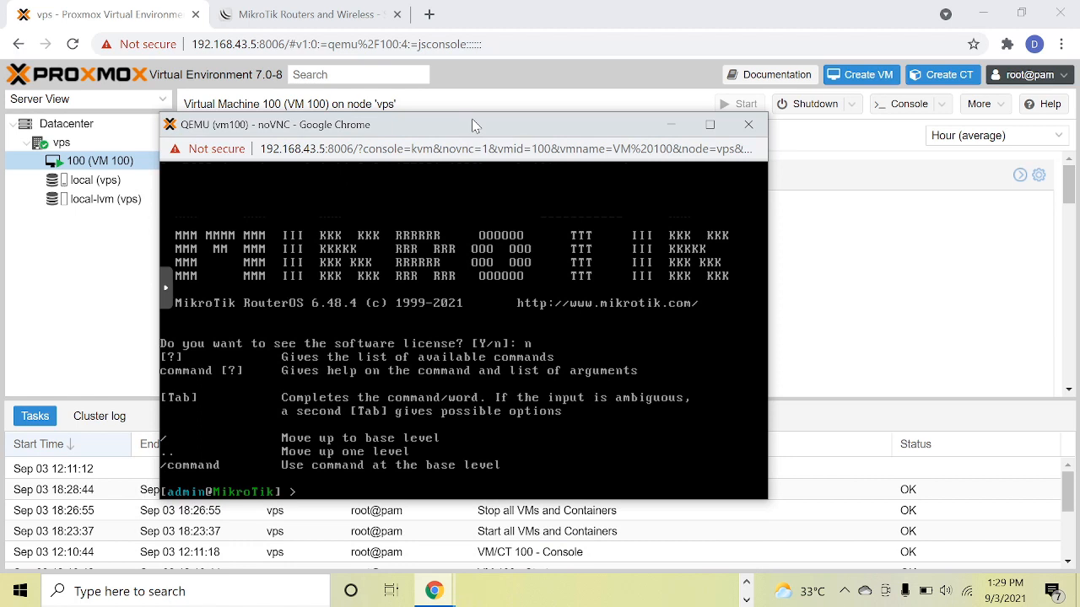
text(p)
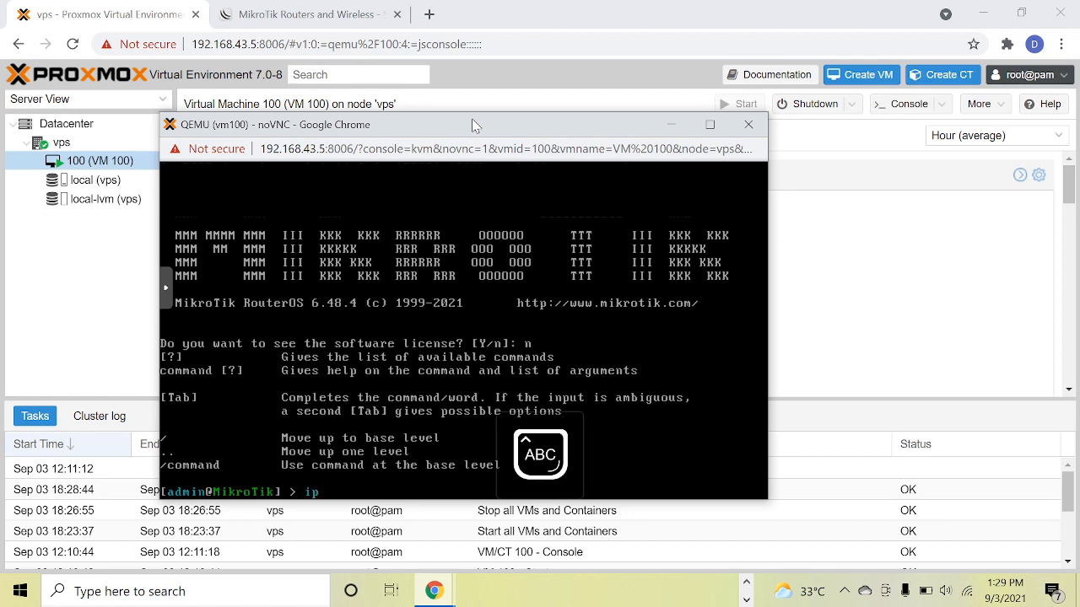
text( address)
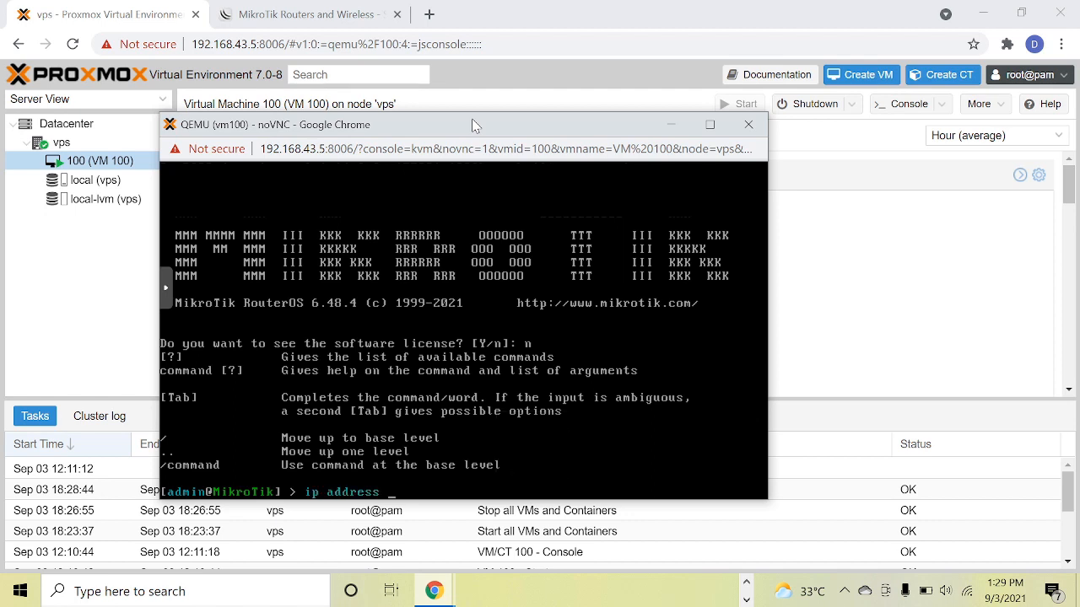
text(  add address=192.168.43.)
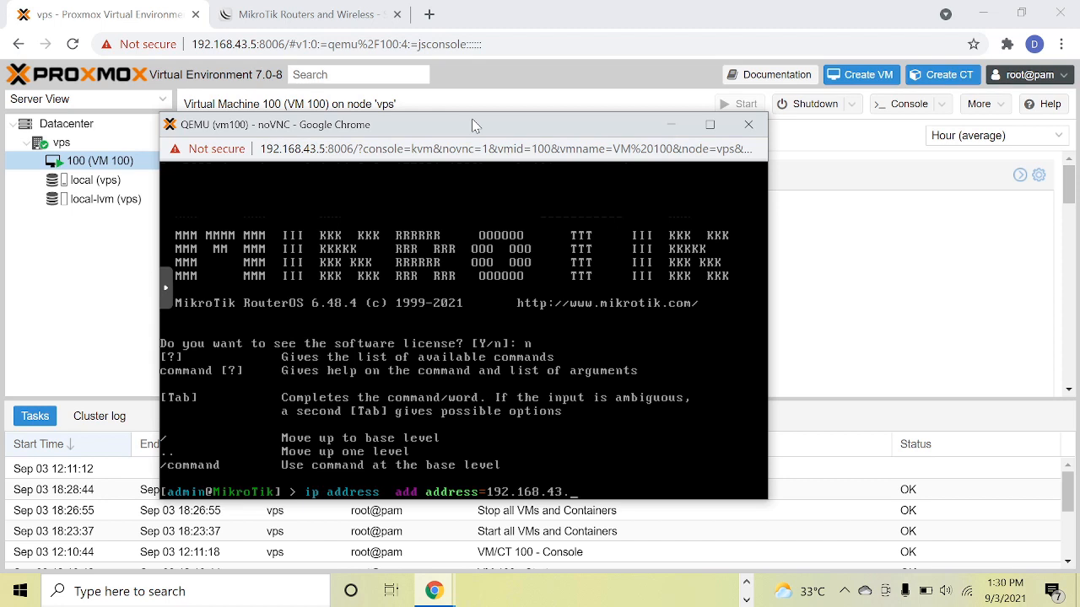
text(3/24 i)
key(Tab)
text(ether1)
key(Return)
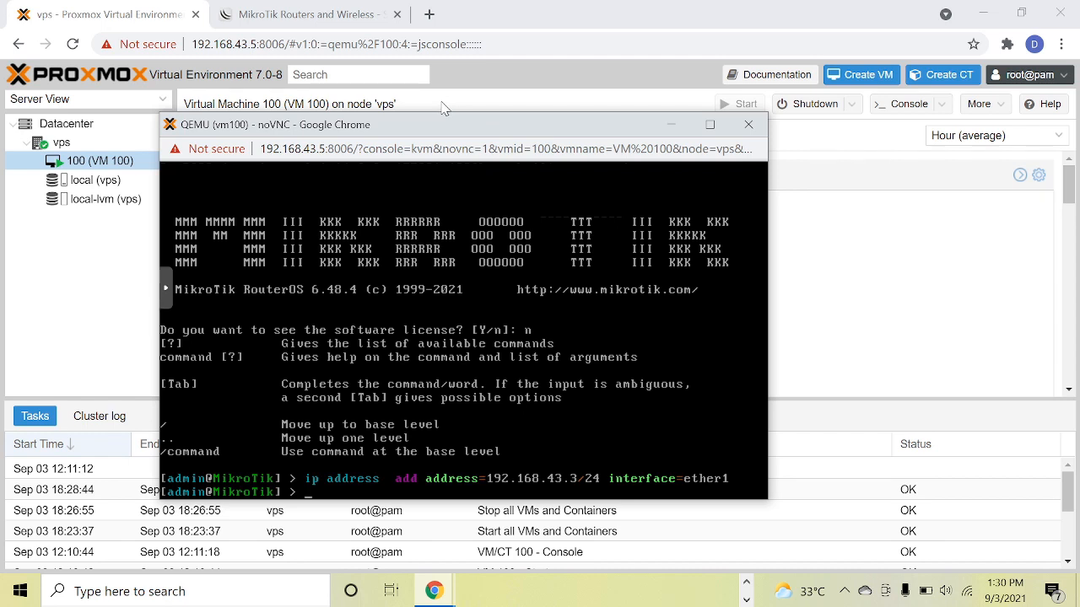
Add the IP address 3.3.3.3/24 to interface ether2, reusing the previous address command.
key(Up)
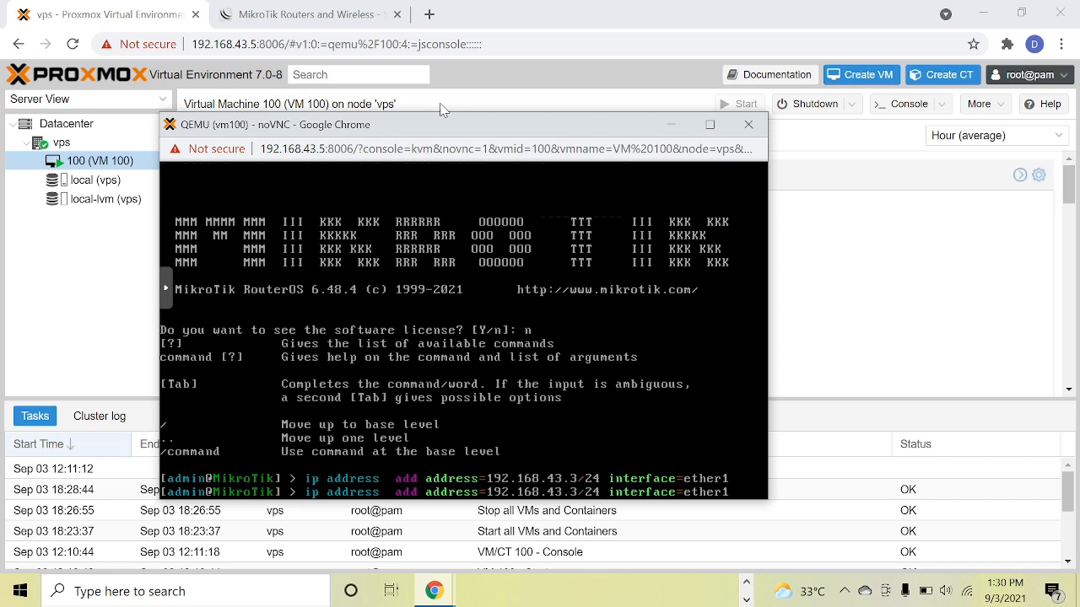
key(BackSpace)
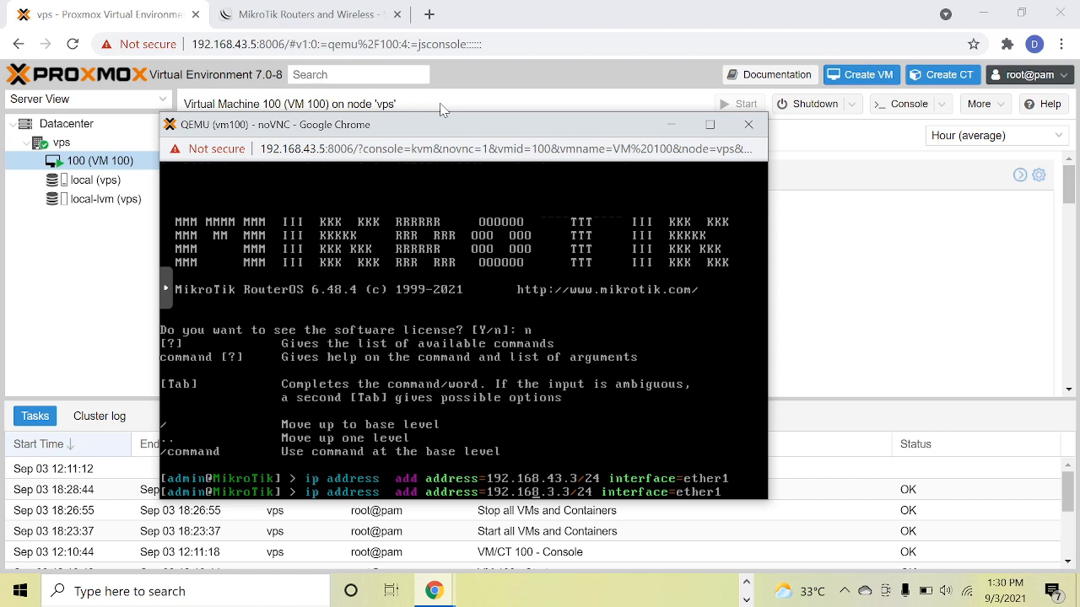
key(BackSpace)
key(BackSpace)
key(BackSpace)
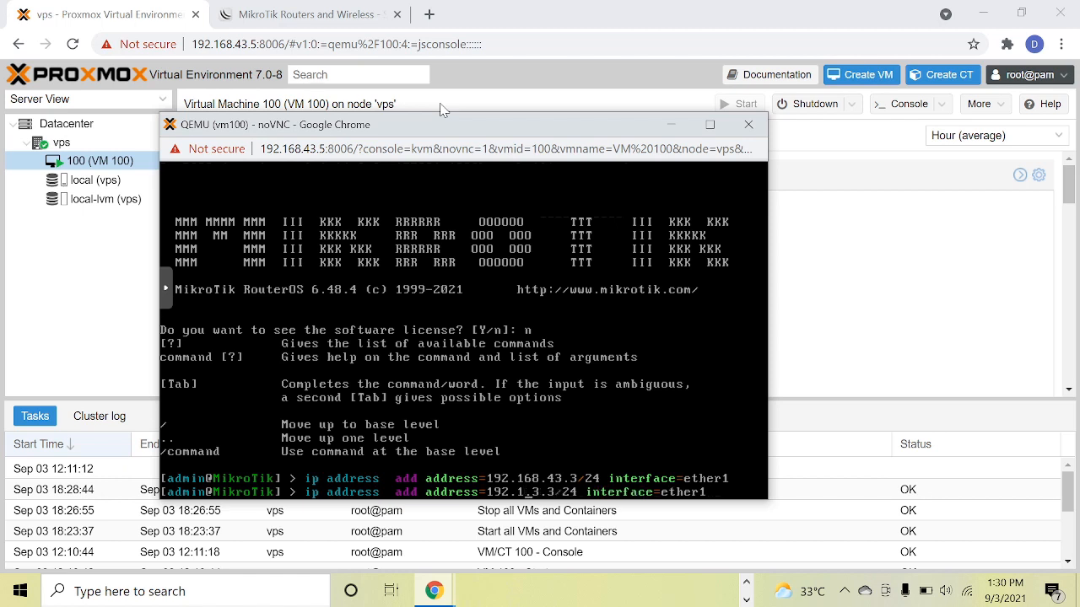
text(3)
key(BackSpace)
key(BackSpace)
key(BackSpace)
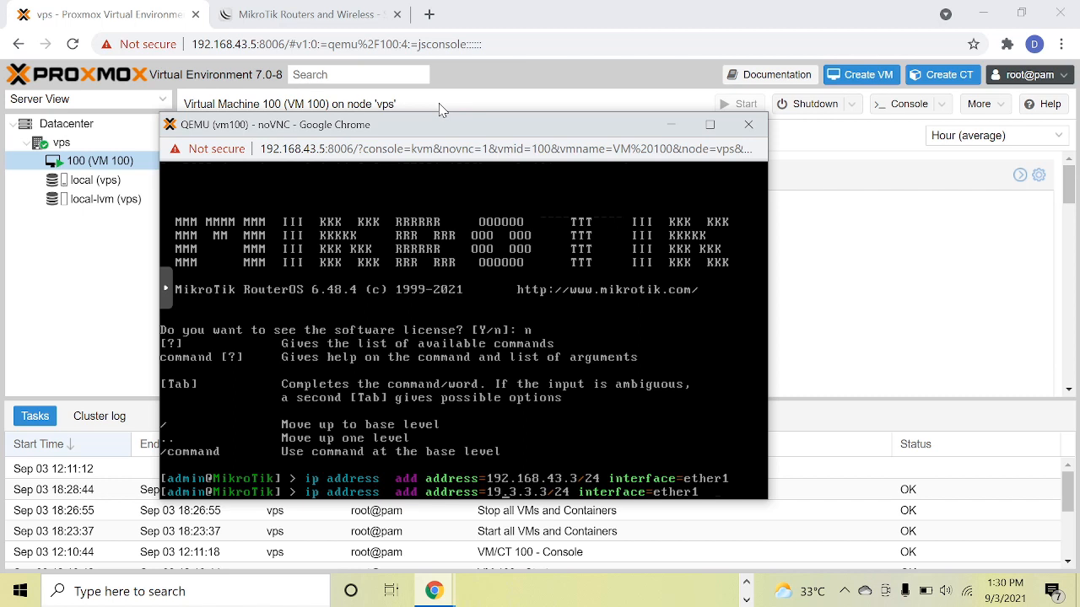
text(3)
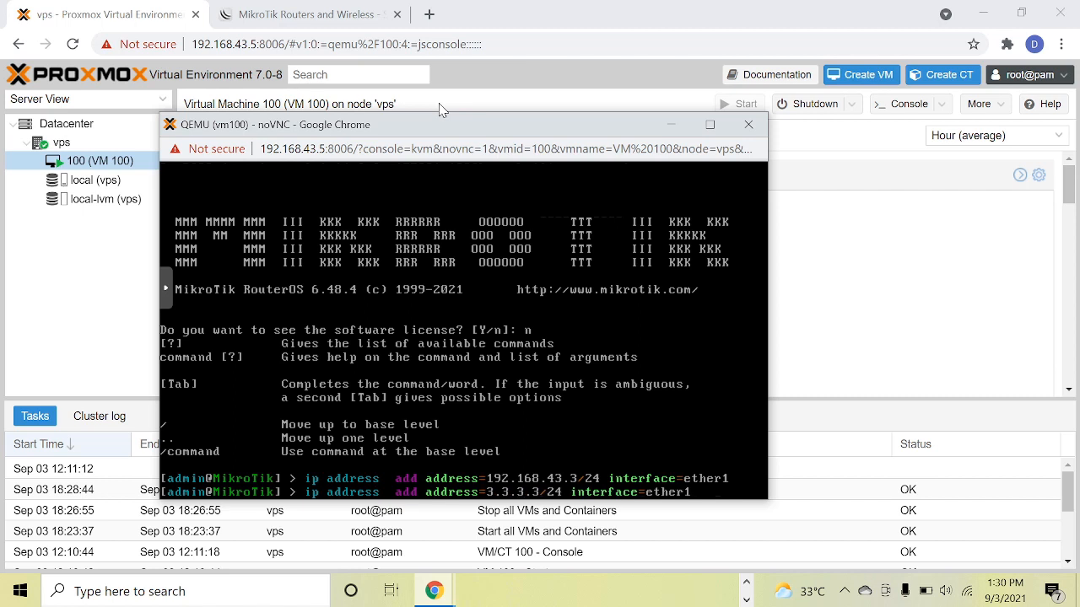
key(BackSpace)
text(2)
key(Return)
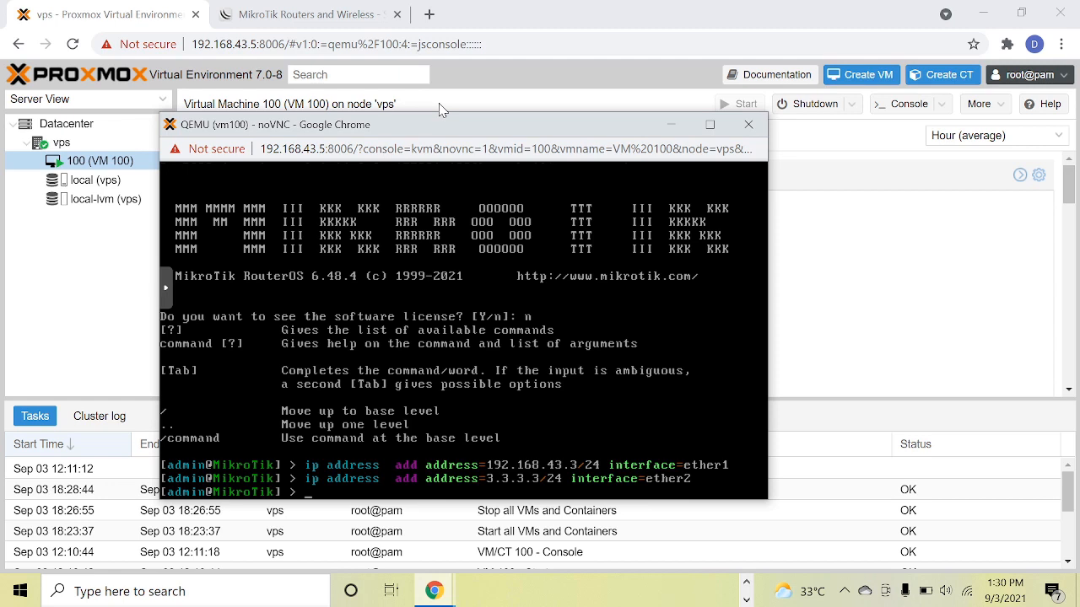
Add an IP route with gateway 192.168.43.1 on the MikroTik router.
key(Up)
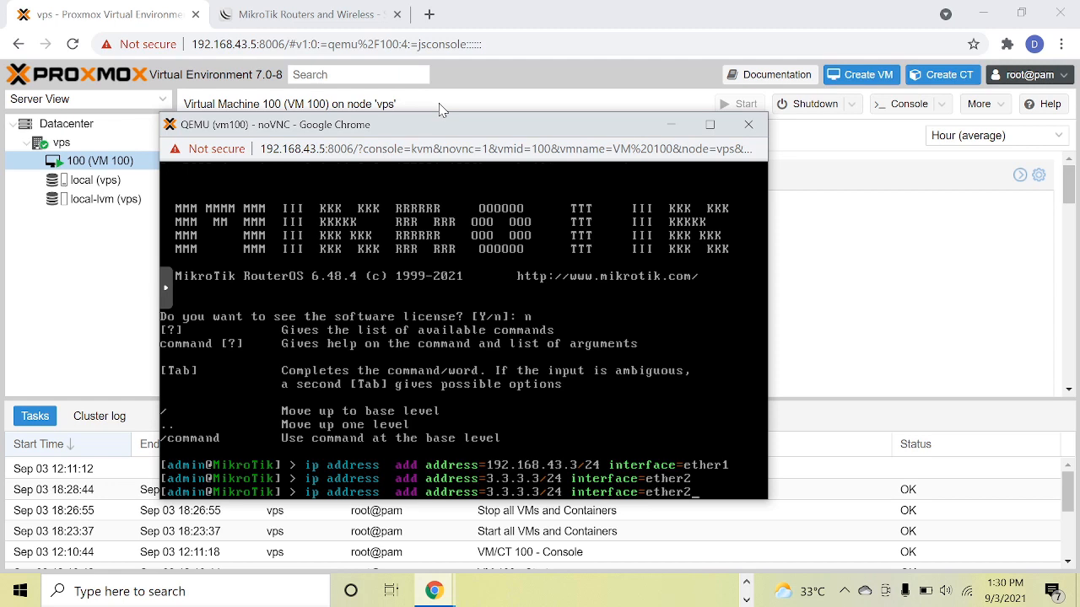
key(BackSpace)
key(BackSpace)
key(BackSpace)
key(BackSpace)
key(BackSpace)
key(BackSpace)
key(BackSpace)
key(BackSpace)
key(BackSpace)
key(BackSpace)
key(BackSpace)
key(BackSpace)
key(BackSpace)
key(BackSpace)
key(BackSpace)
key(BackSpace)
key(BackSpace)
key(BackSpace)
key(BackSpace)
key(BackSpace)
key(BackSpace)
key(BackSpace)
key(BackSpace)
key(BackSpace)
key(BackSpace)
text(route )
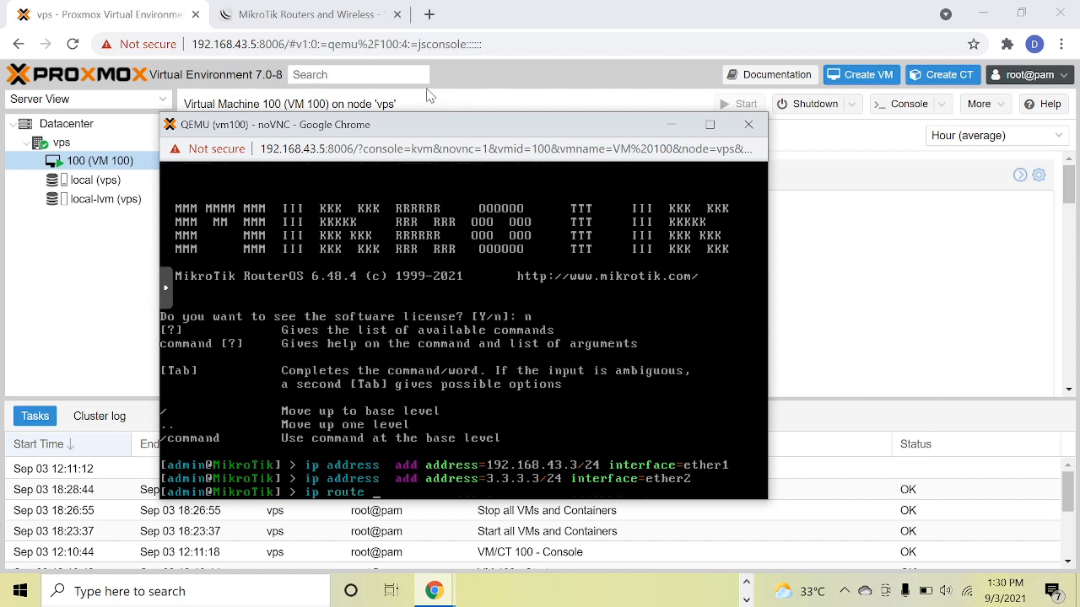
text(add rout)
key(BackSpace)
text(te)
key(BackSpace)
key(BackSpace)
key(BackSpace)
key(BackSpace)
key(BackSpace)
key(BackSpace)
text(ga)
key(BackSpace)
key(BackSpace)
text(ga)
key(Tab)
text(192.168)
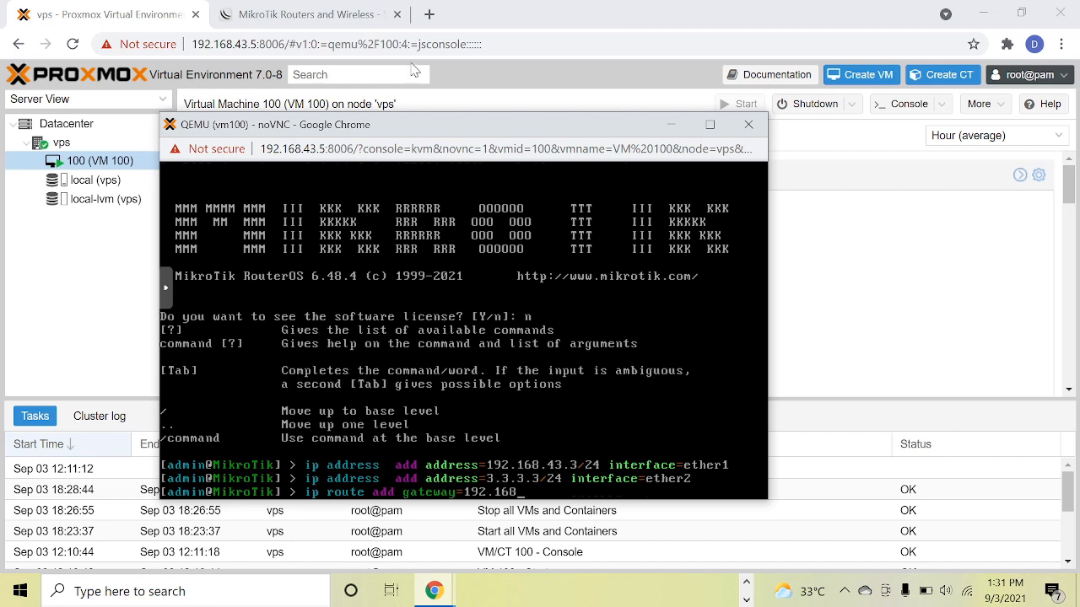
text(.100.)
key(BackSpace)
key(BackSpace)
key(BackSpace)
key(BackSpace)
text(43.1)
key(Return)
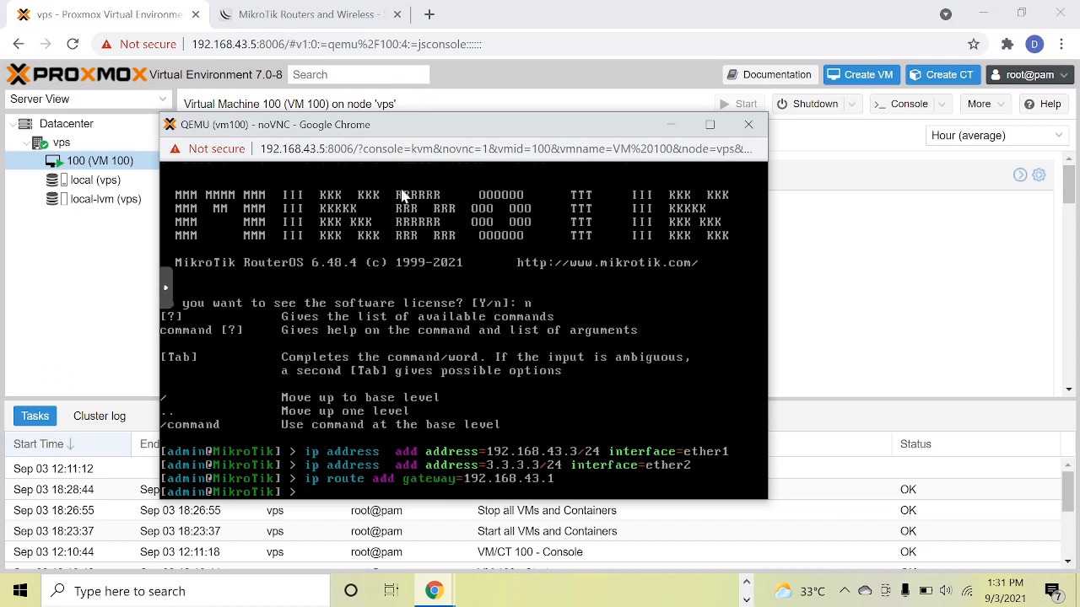
Set the router's DNS servers to 192.168.43.1 and 8.8.8.8.
text(ip dns set servers=192.168.43.1)
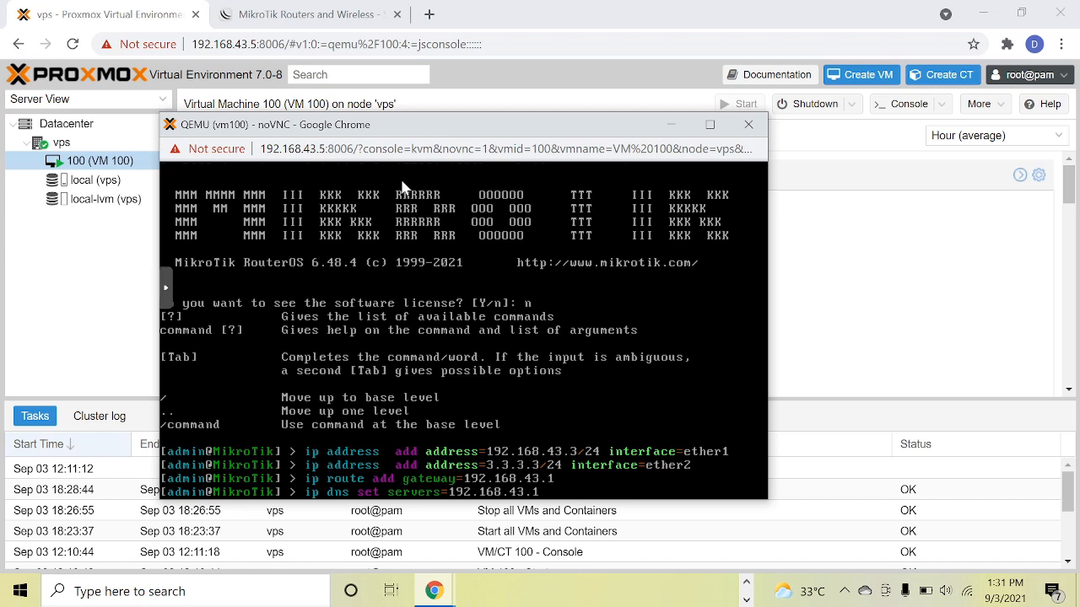
text(,8.8.8.8)
key(Return)
Rerun the DNS settings command with allow-remote-requests set to yes.
key(Up)
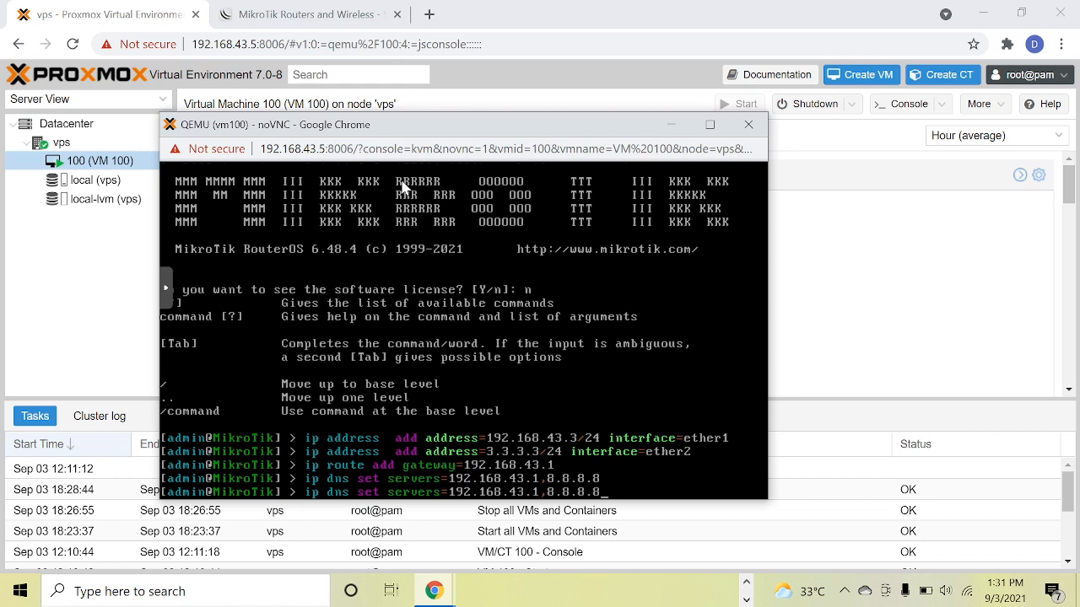
text(all)
key(Tab)
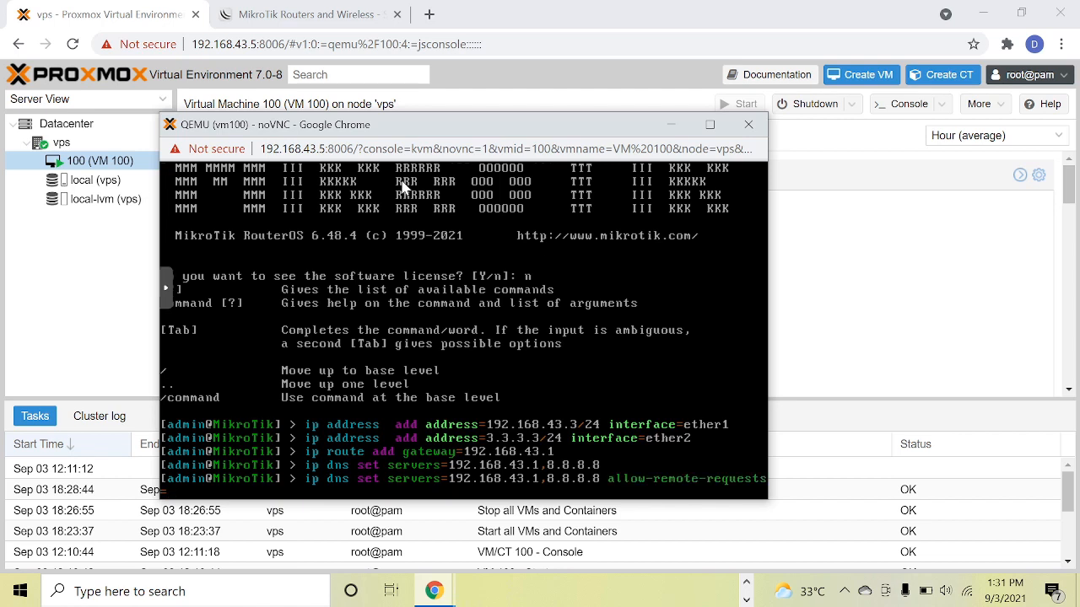
text(yes)
key(Return)
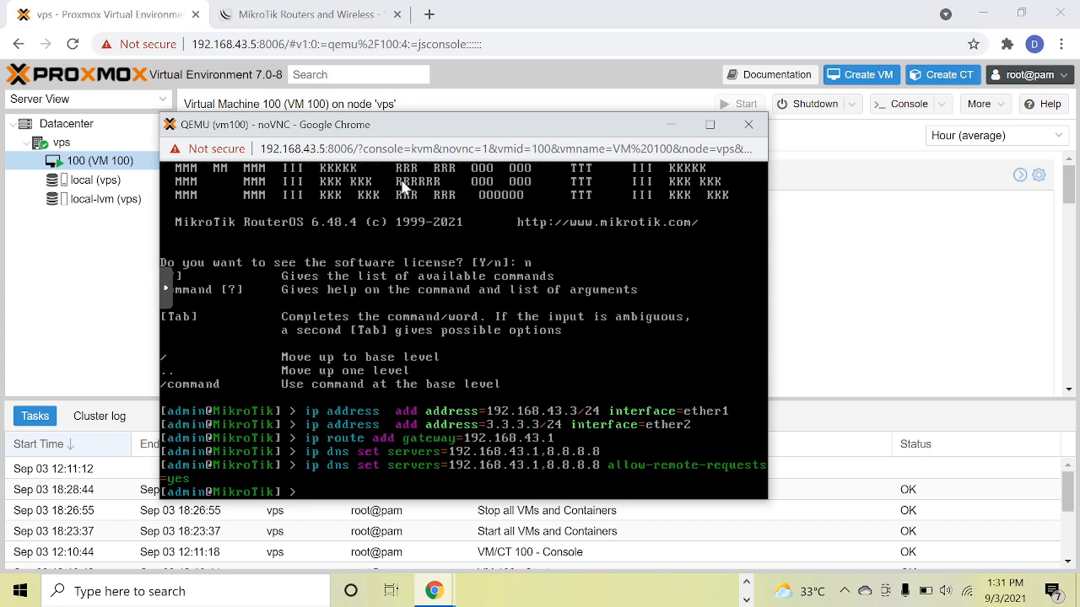
Ping the router's own address 192.168.43.3 and stop after several replies.
text(ping 192.168.43.4)
key(BackSpace)
text(3)
key(Return)
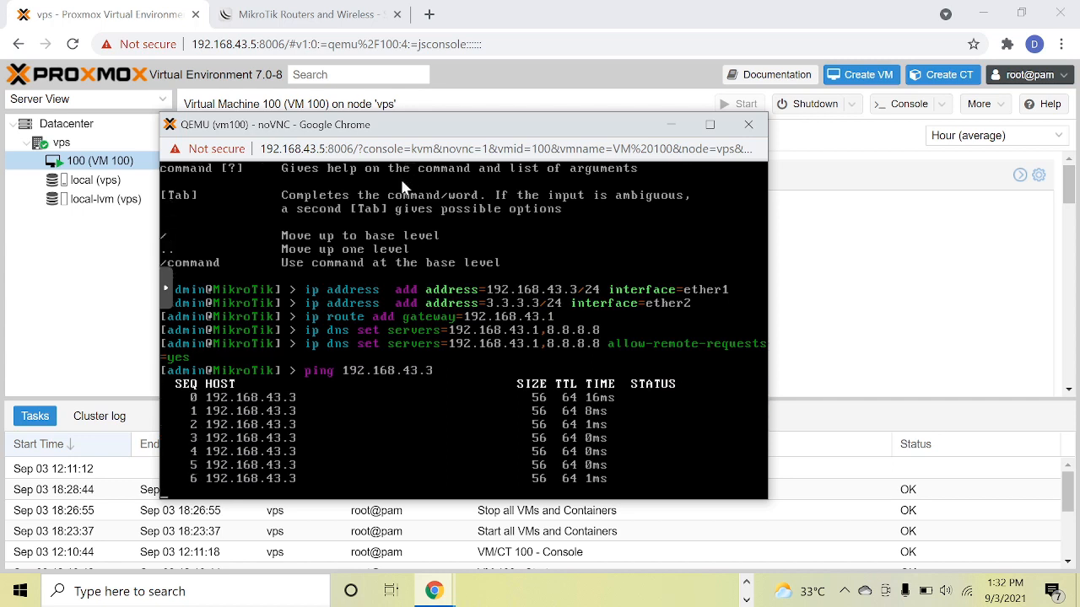
key(ctrl+c)
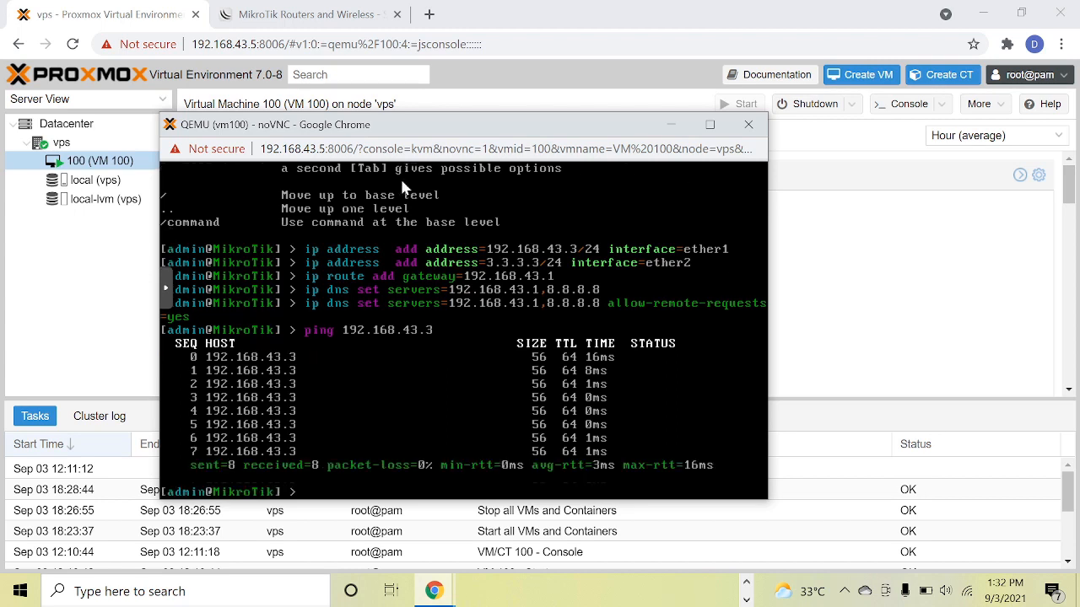
Ping the gateway 192.168.43.1 and stop after a few replies.
key(Up)
key(BackSpace)
text(1)
key(Return)
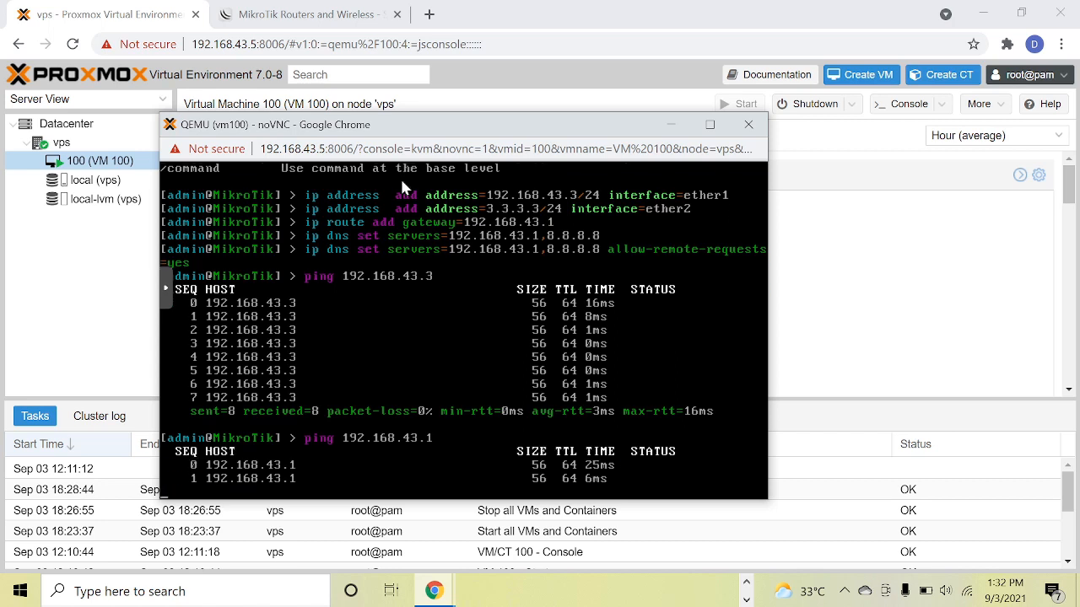
key(ctrl+c)
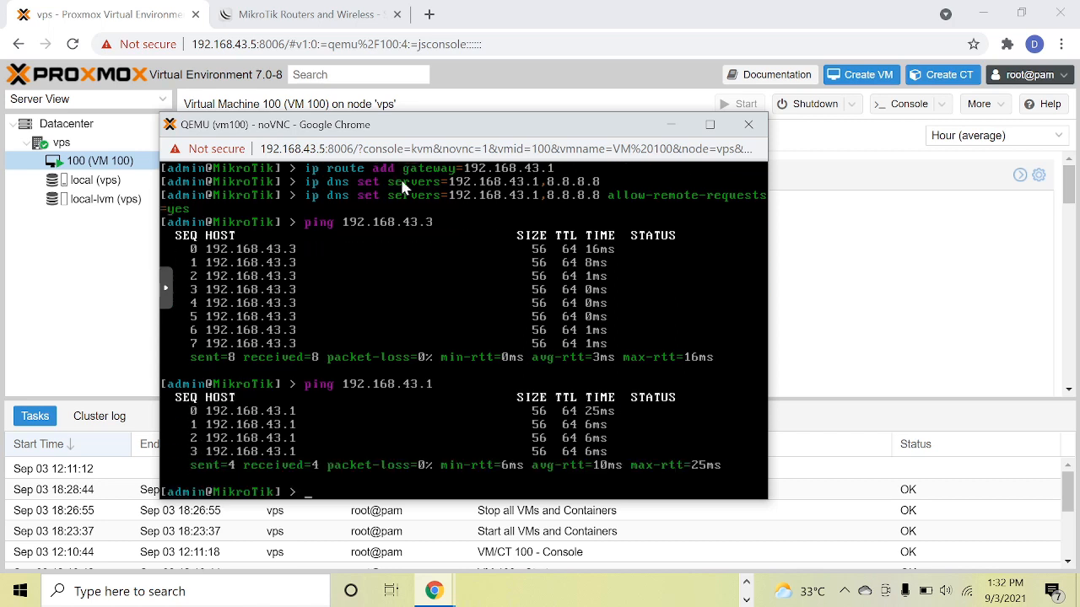
Ping 8.8.8.8 from the router to test internet connectivity.
key(Up)
key(BackSpace)
key(BackSpace)
key(BackSpace)
key(BackSpace)
key(BackSpace)
key(BackSpace)
key(BackSpace)
key(BackSpace)
key(BackSpace)
key(BackSpace)
key(BackSpace)
text(8.8.8.8)
key(Return)
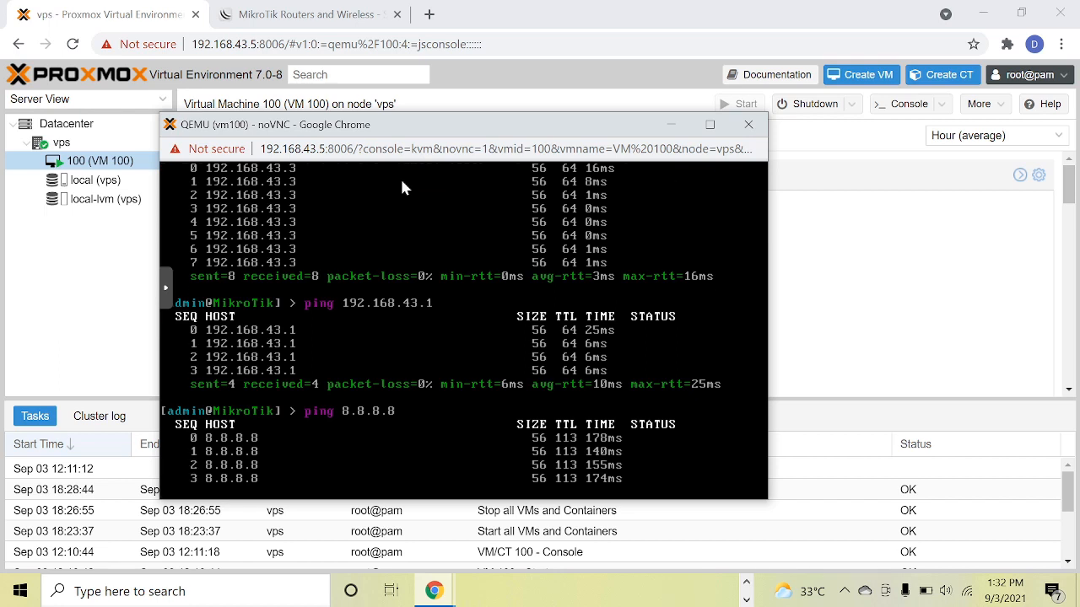
Stop the 8.8.8.8 ping, put the VM 100 console window away and open the shell of node vps.
key(ctrl+c)
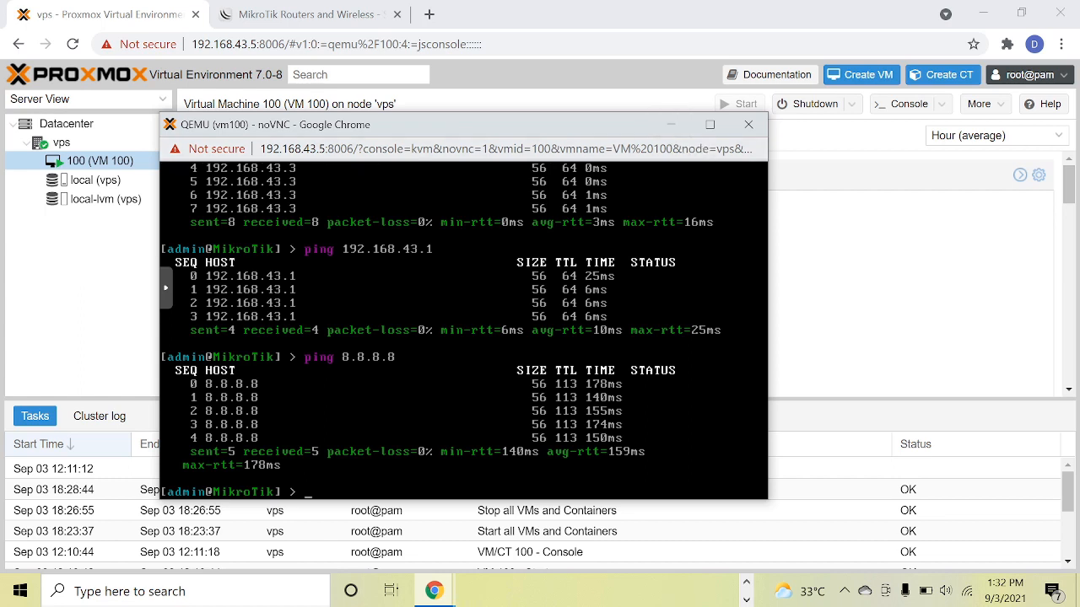
click(671, 127)
click(97, 180)
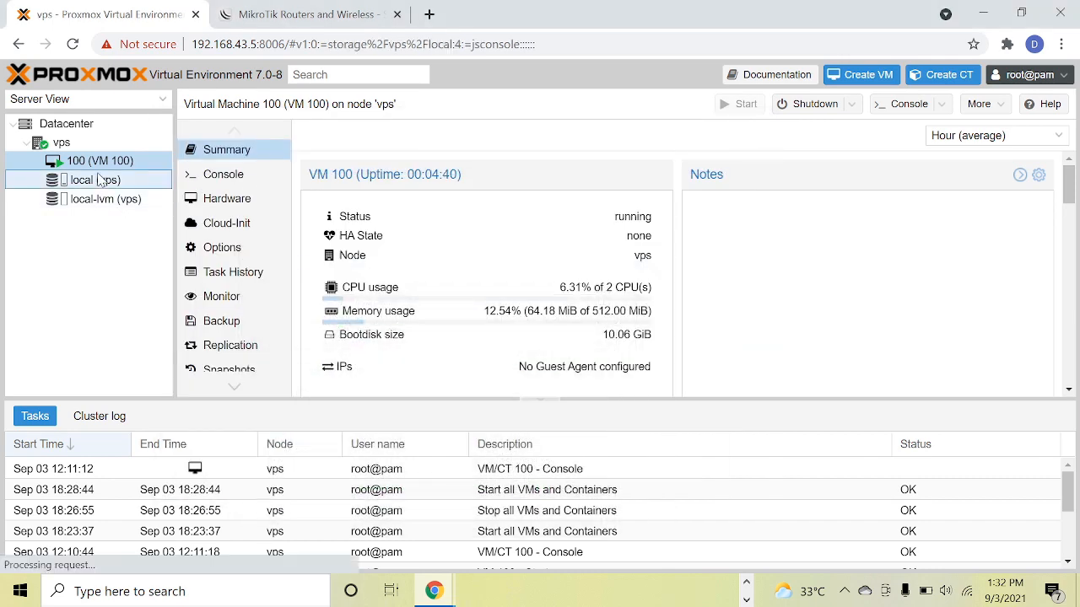
click(64, 143)
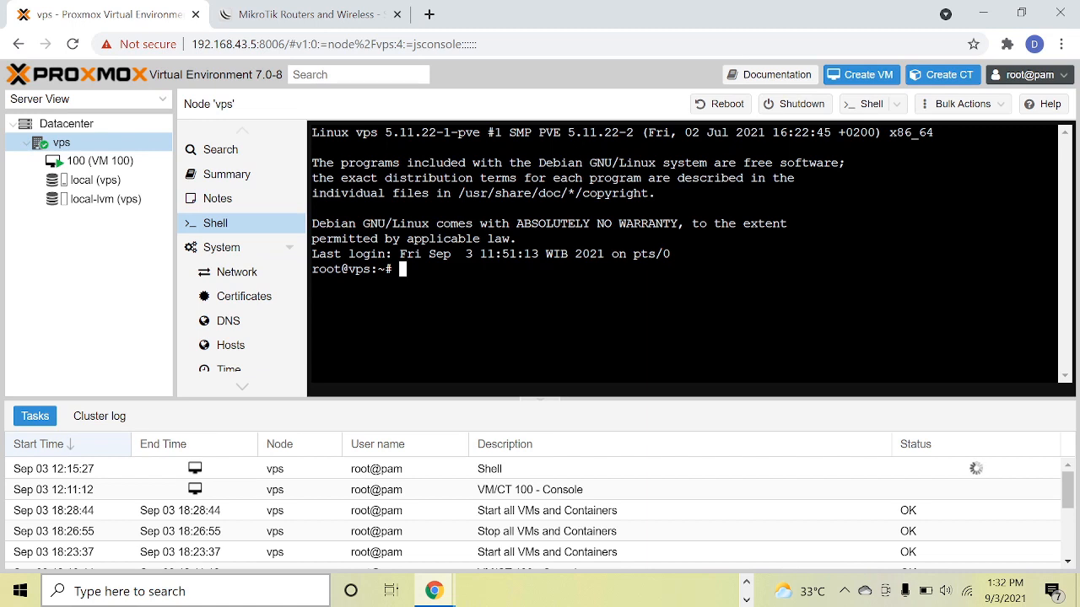
Switch to the Windows Control Panel and open Windows Defender Firewall under System and Security.
click(152, 592)
text(con)
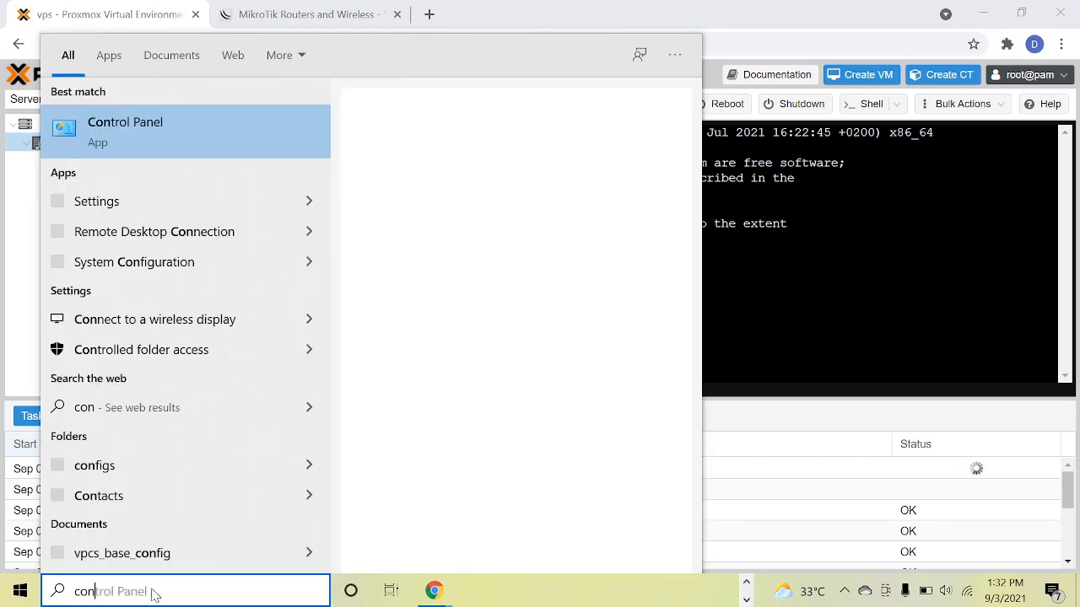
click(106, 157)
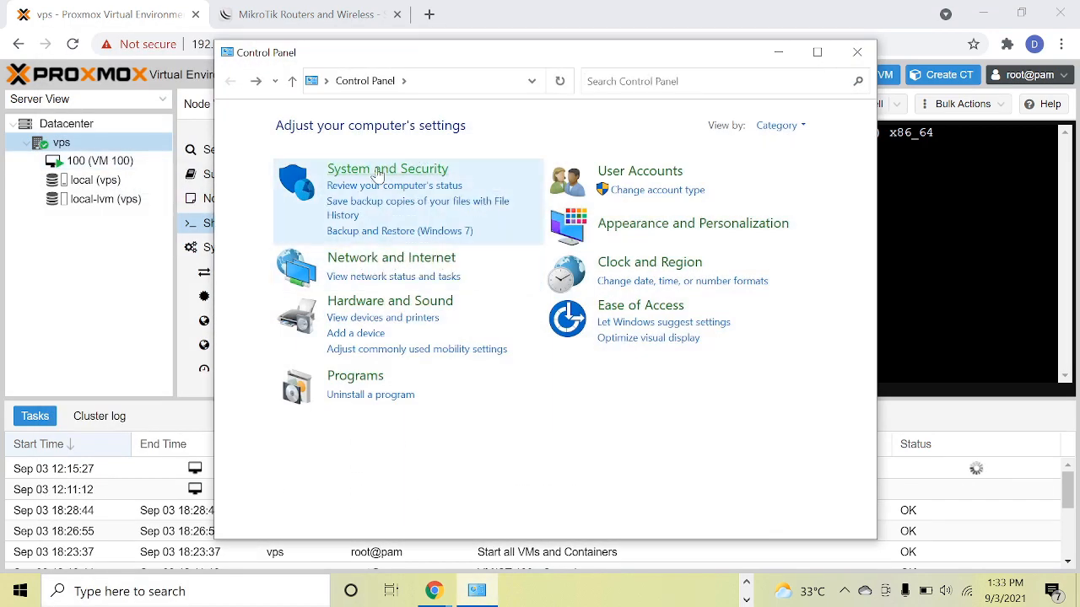
click(378, 173)
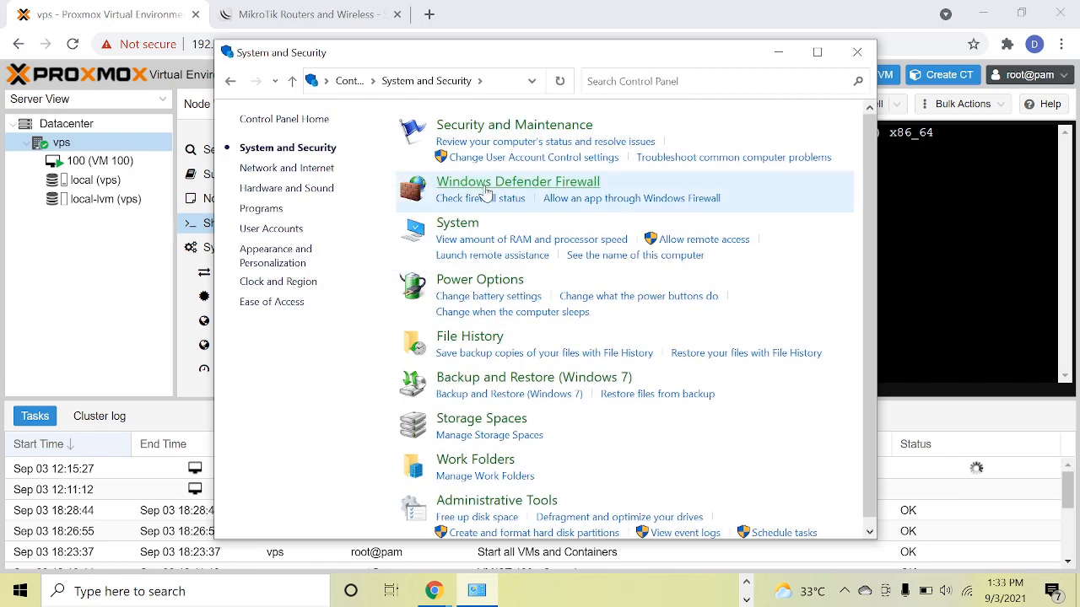
click(486, 191)
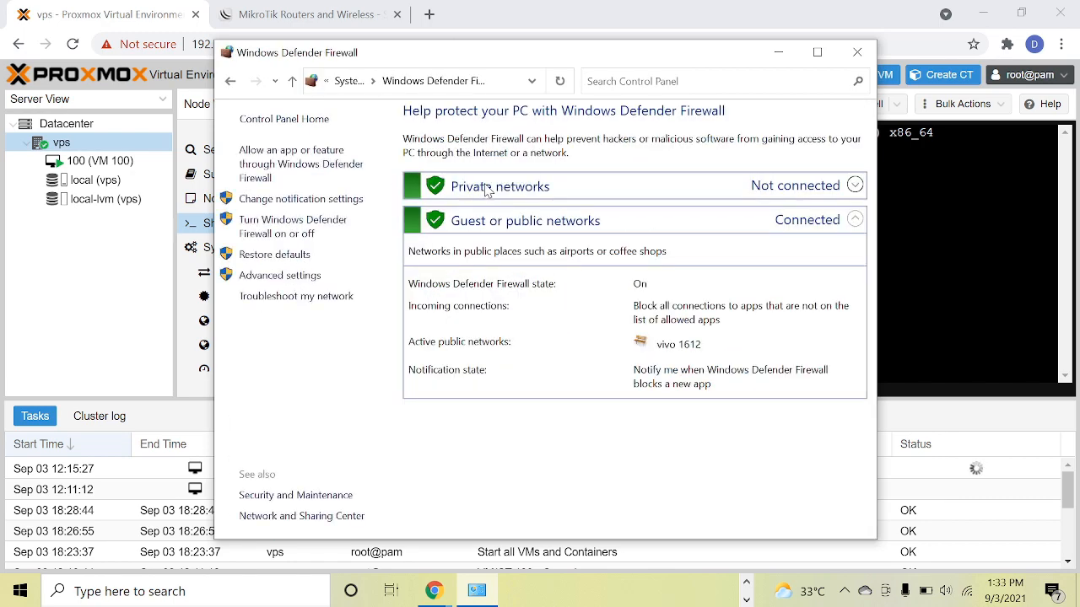
Turn off Windows Defender Firewall for both private and public networks, apply the change and close the Control Panel.
click(285, 233)
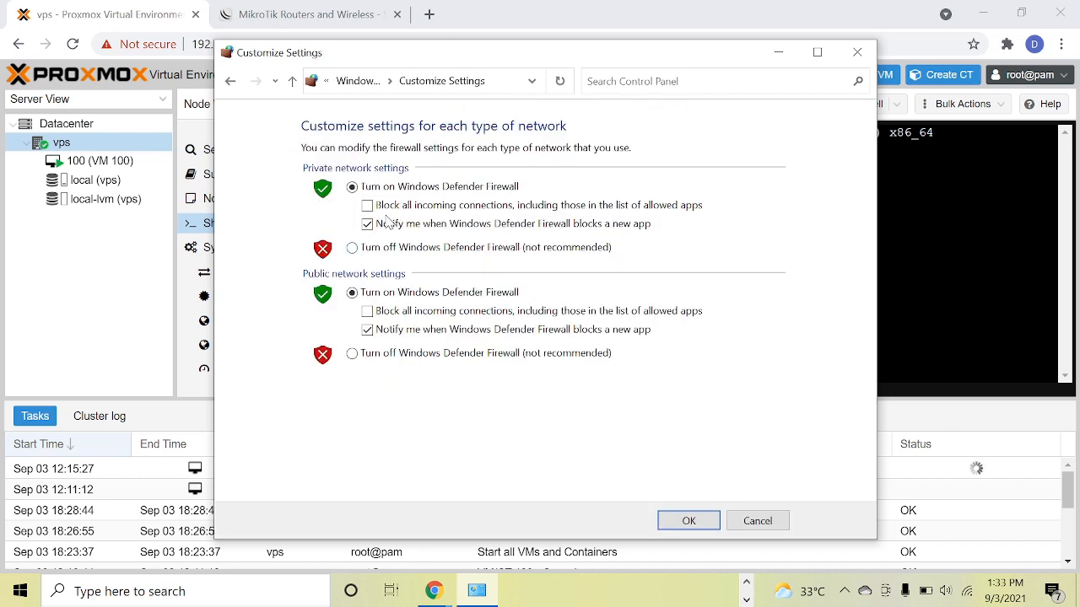
click(352, 248)
click(353, 353)
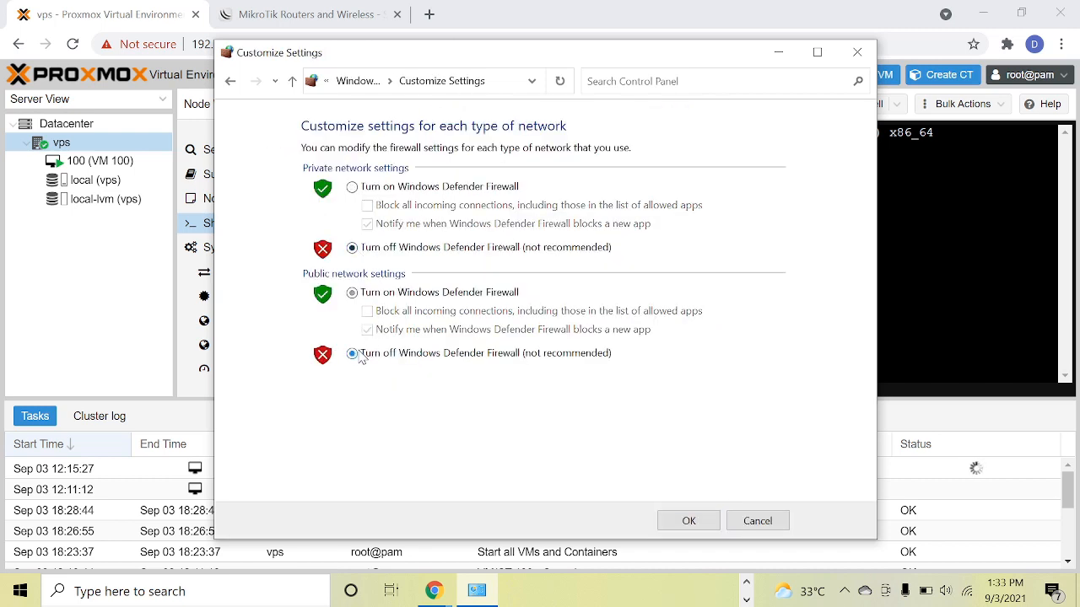
click(697, 523)
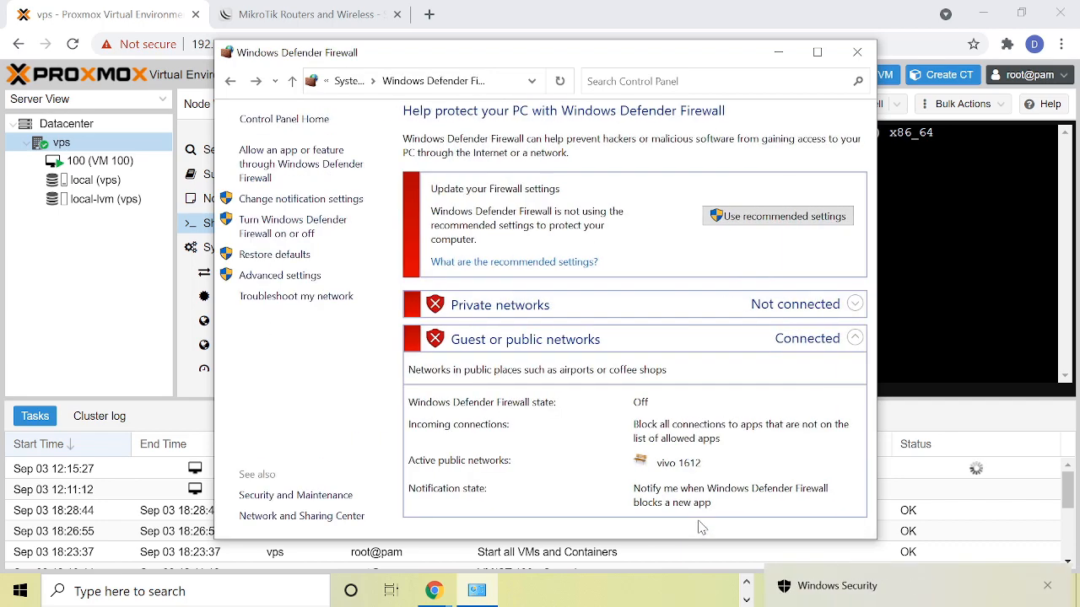
click(857, 52)
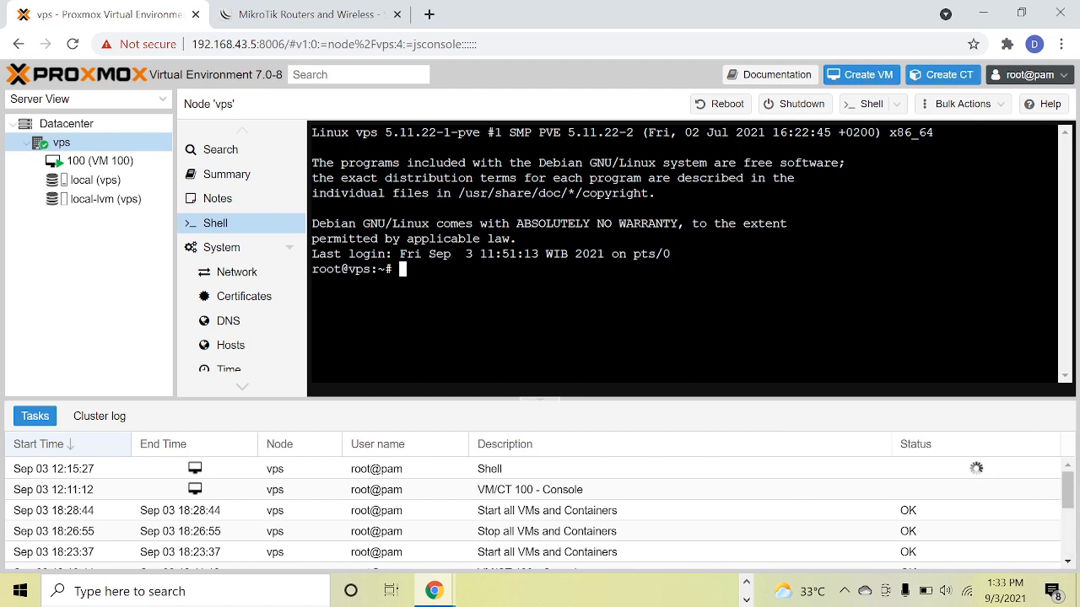
Ping the MikroTik router at 192.168.43.3 from the vps node's shell and stop after a few replies.
text(ping 192.168)
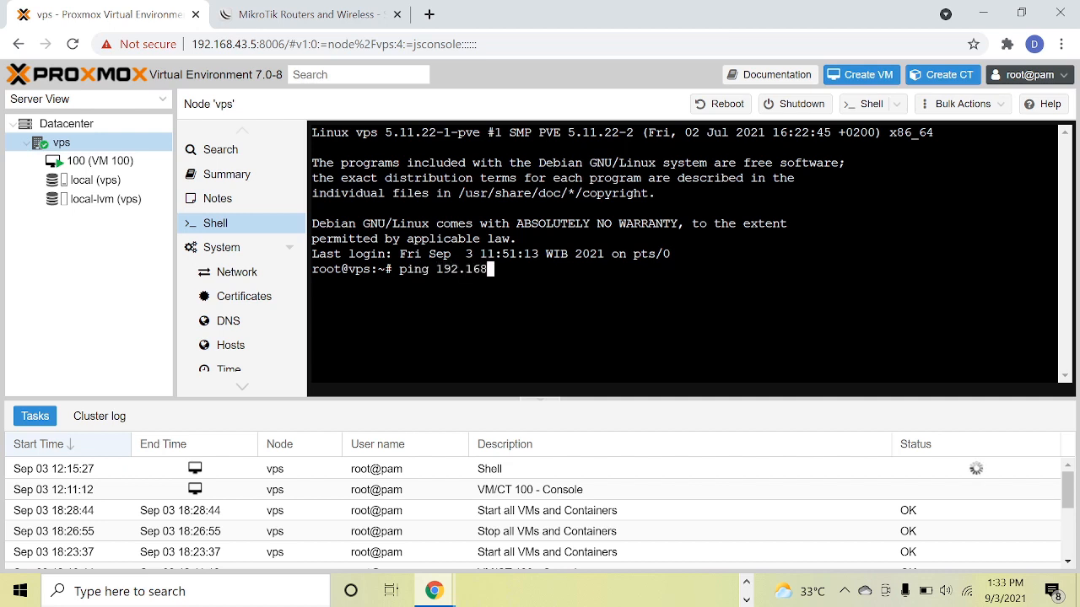
text(.43.3)
key(Return)
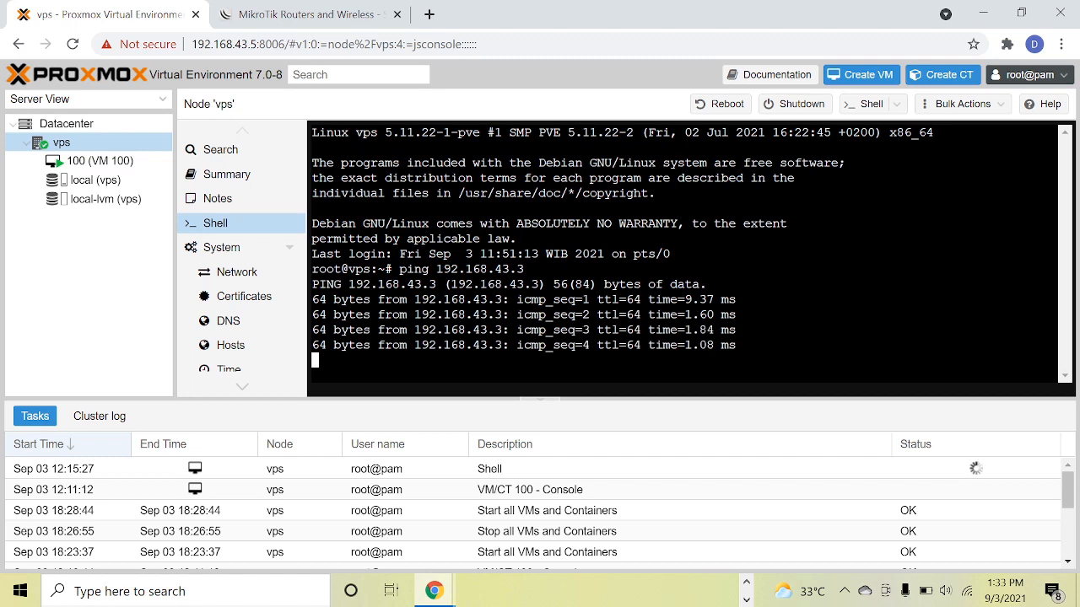
key(ctrl+c)
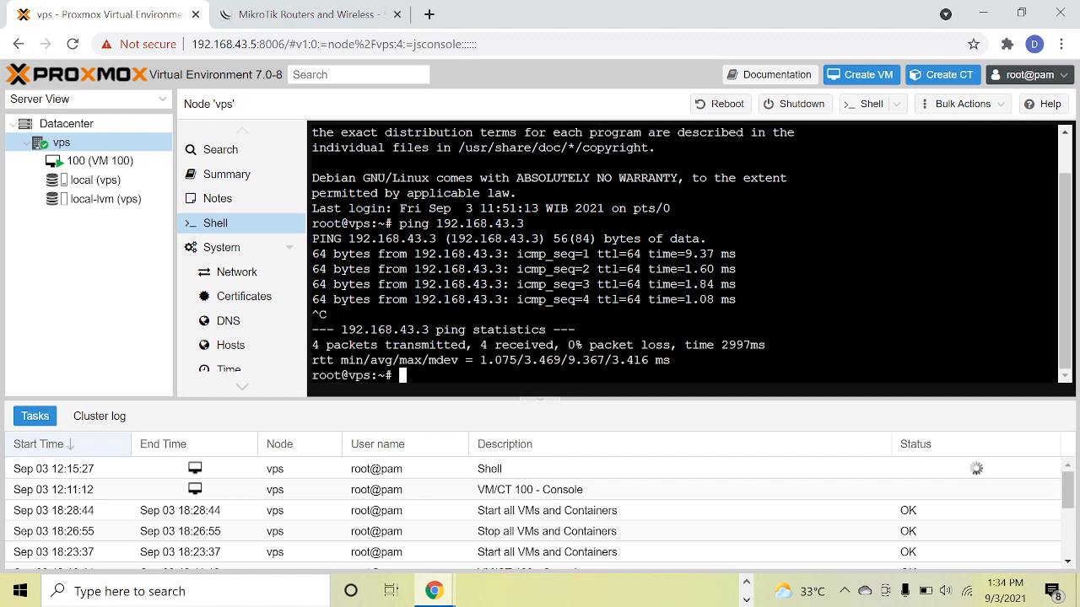
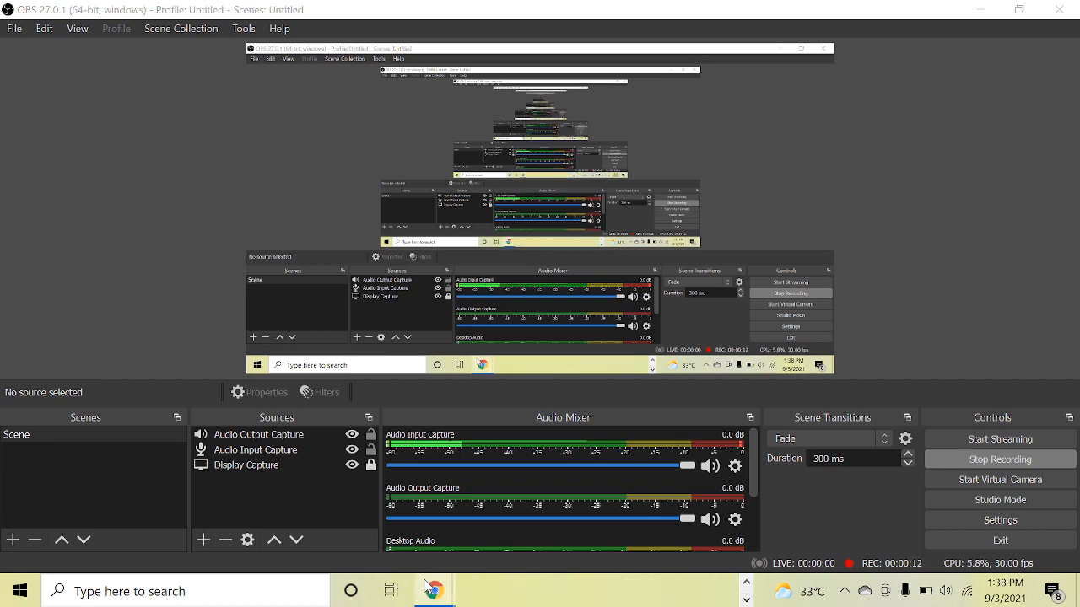
Switch to the Proxmox web interface and download the debian-10-standard 10.7-1 container template to local storage, closing the finished download task.
mouse_move(432, 590)
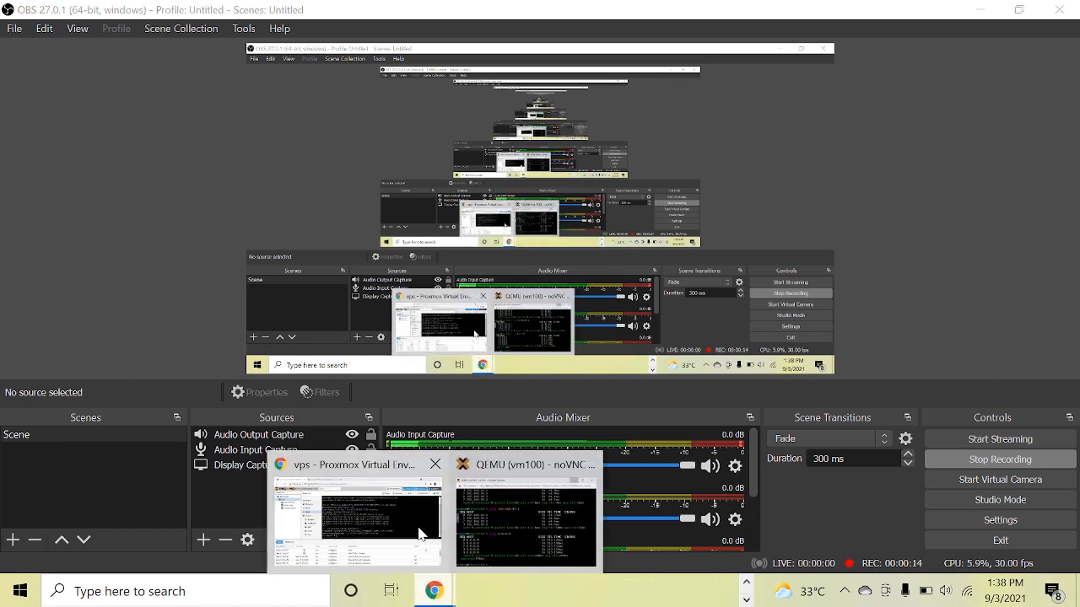
click(422, 533)
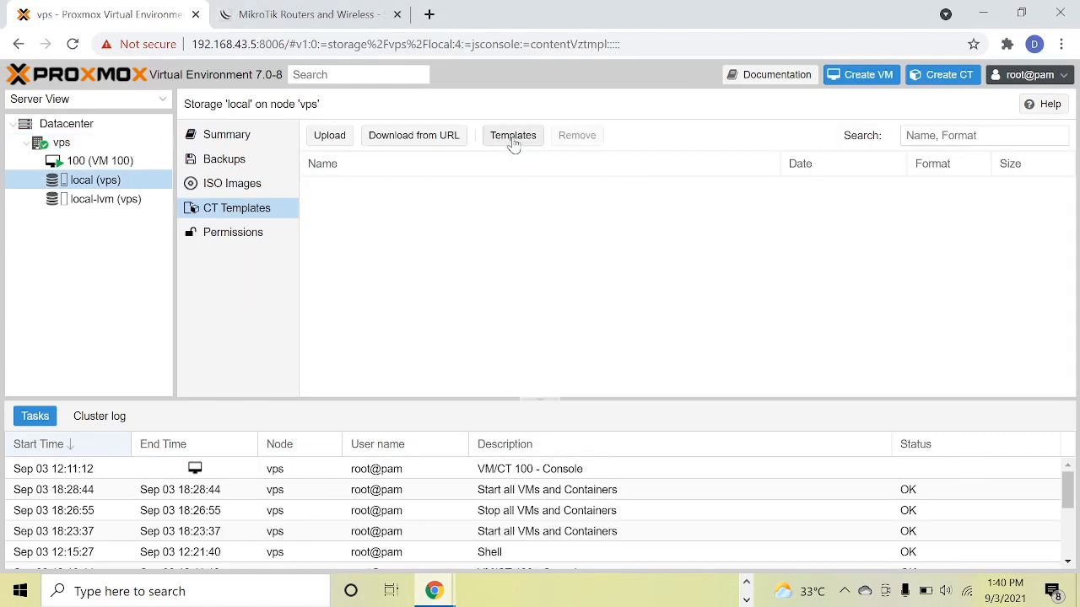
click(513, 137)
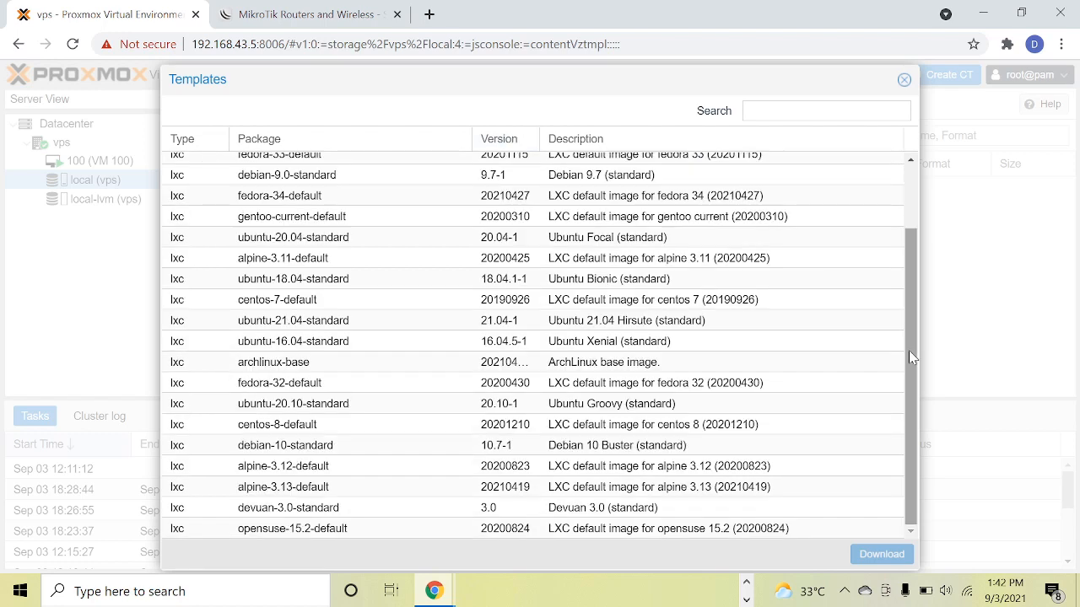
click(354, 449)
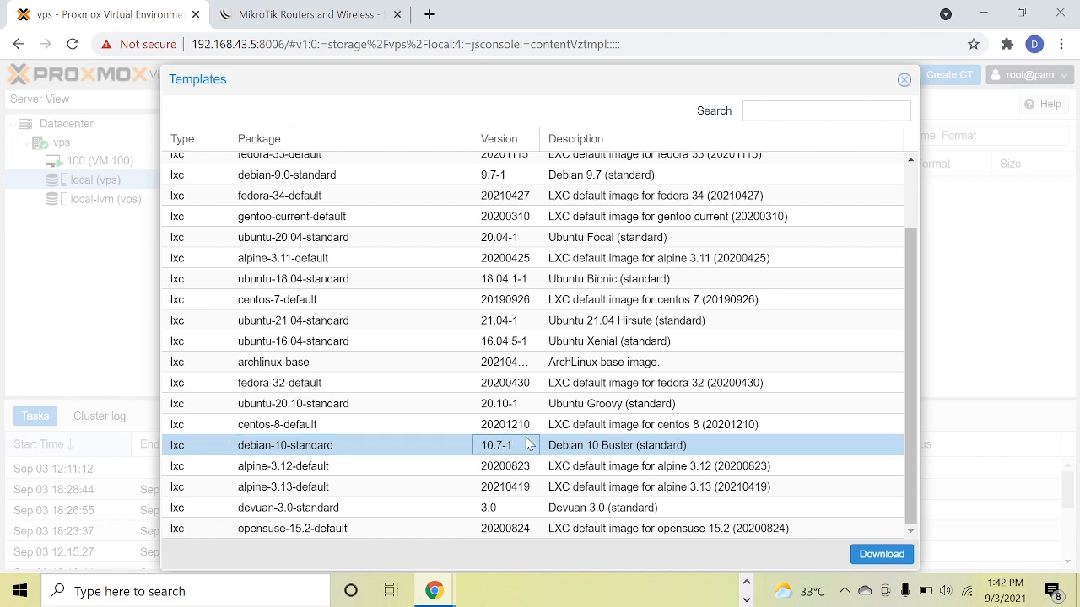
click(596, 448)
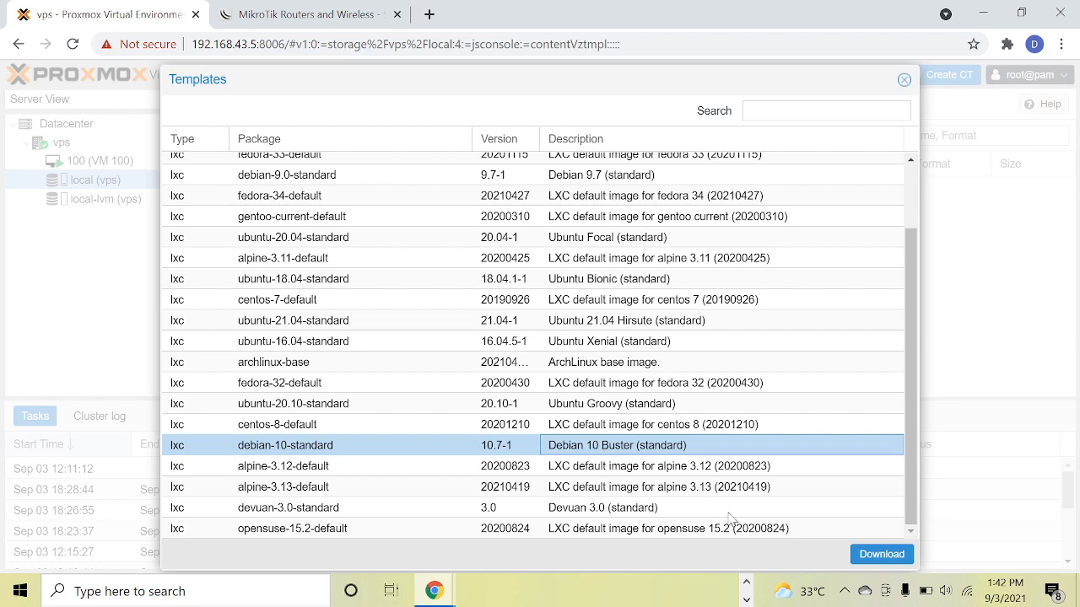
click(863, 559)
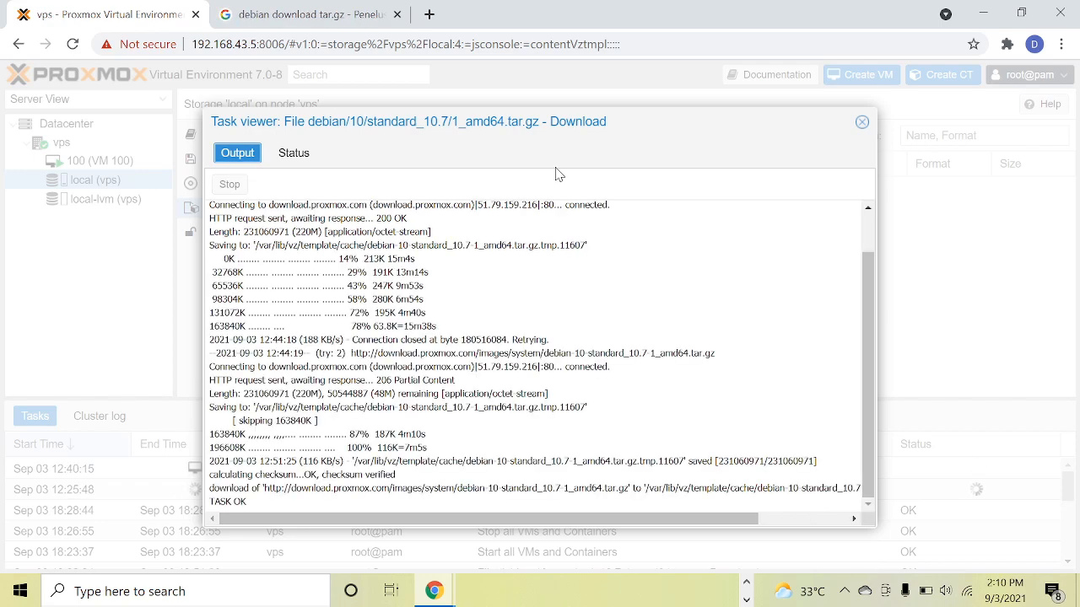
click(862, 124)
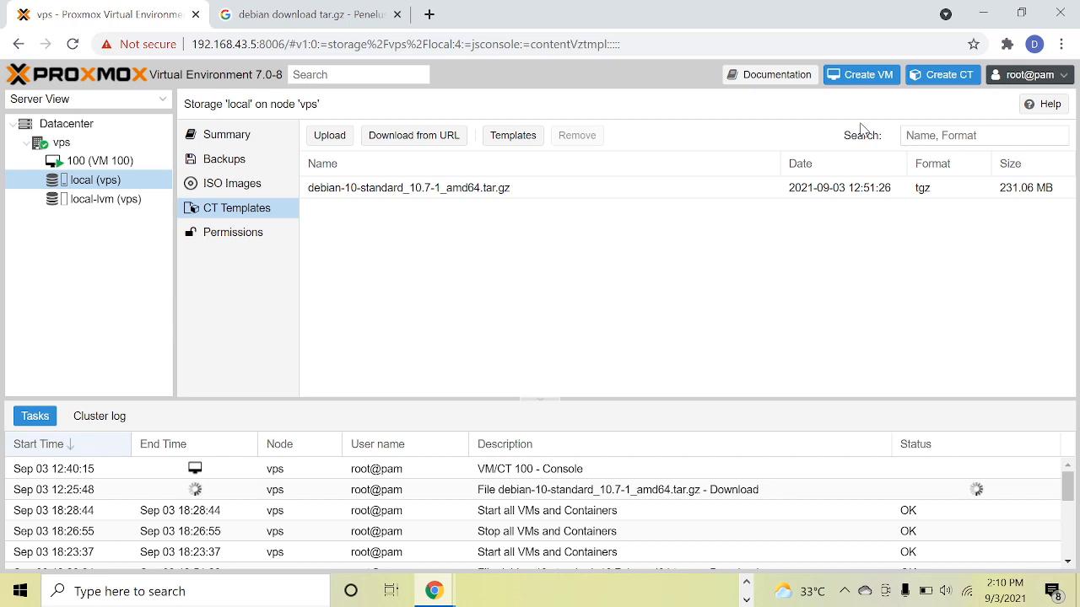
Start creating an LXC container with CT ID 101 on node vps and set its hostname to debian10.
click(935, 81)
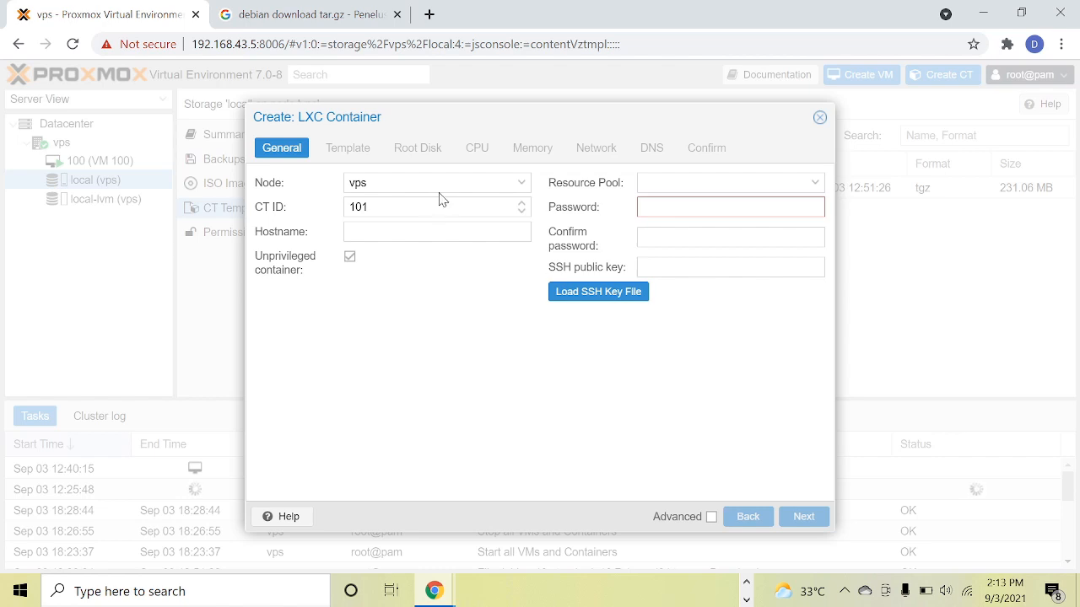
click(388, 232)
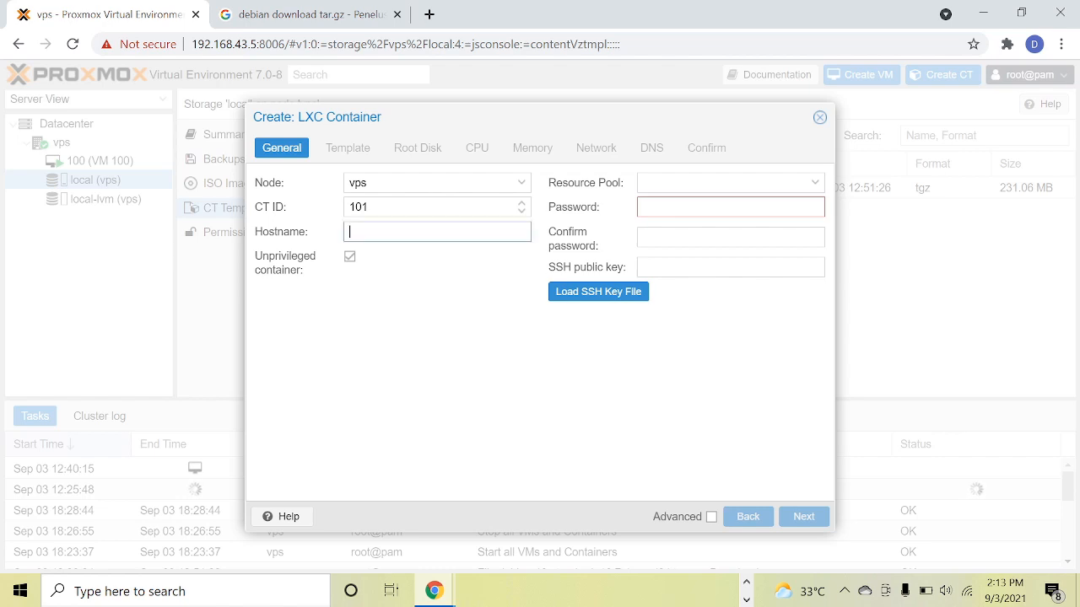
text(debian)
text(o)
key(BackSpace)
text(0)
Enter and confirm the container's root password and continue to the template settings.
click(685, 206)
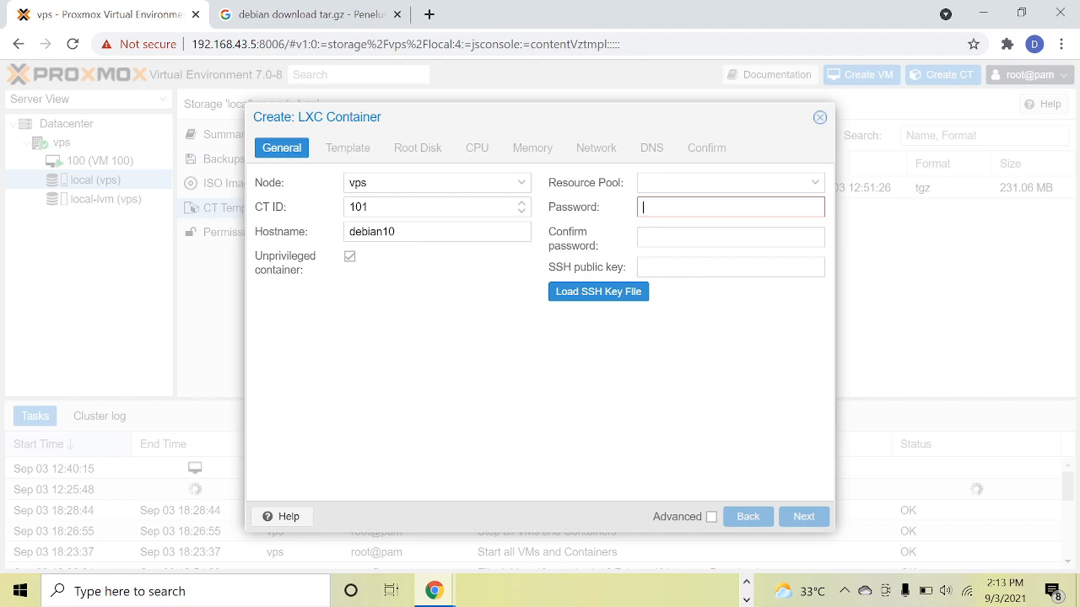
text(********)
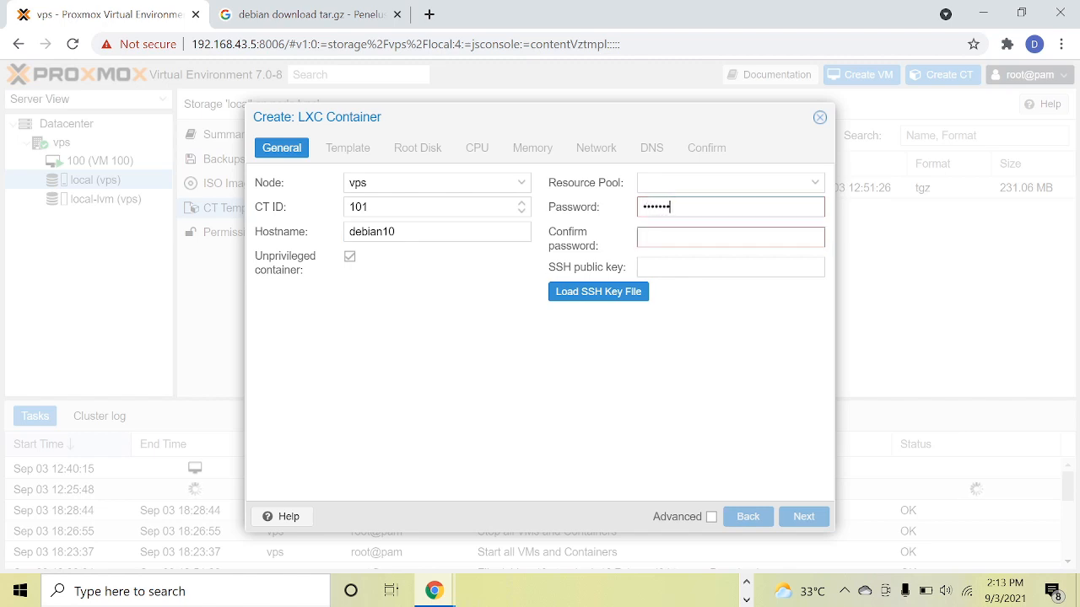
text(*)
click(665, 236)
text(********)
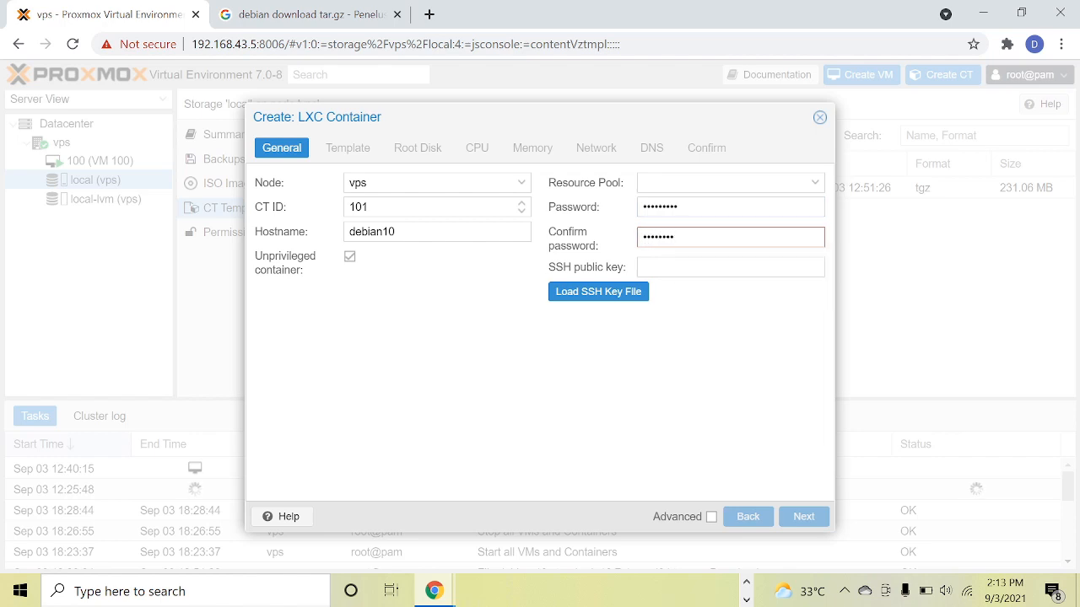
text(*)
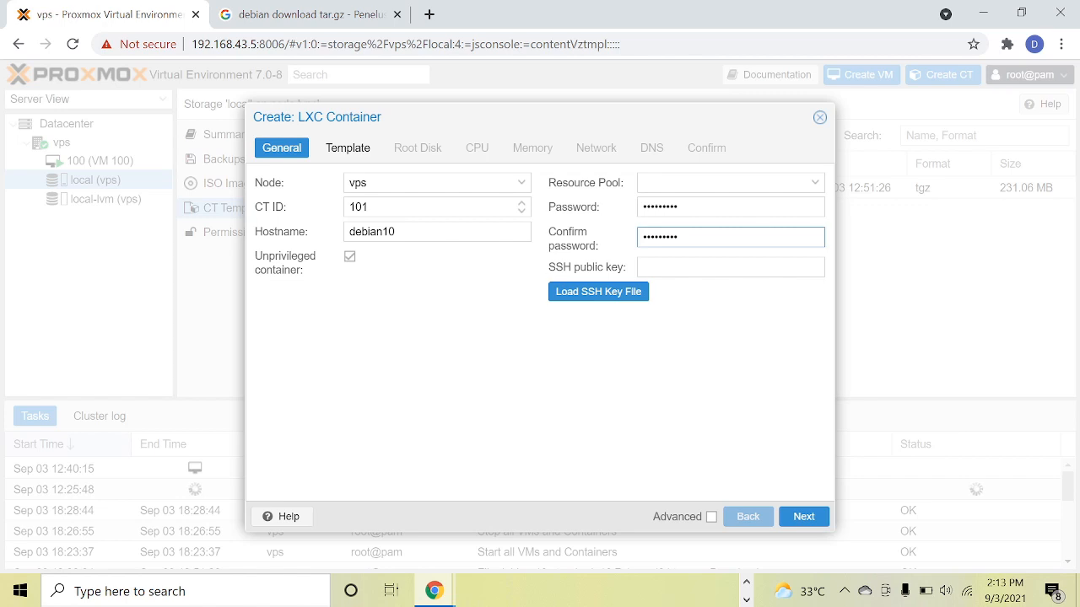
click(797, 518)
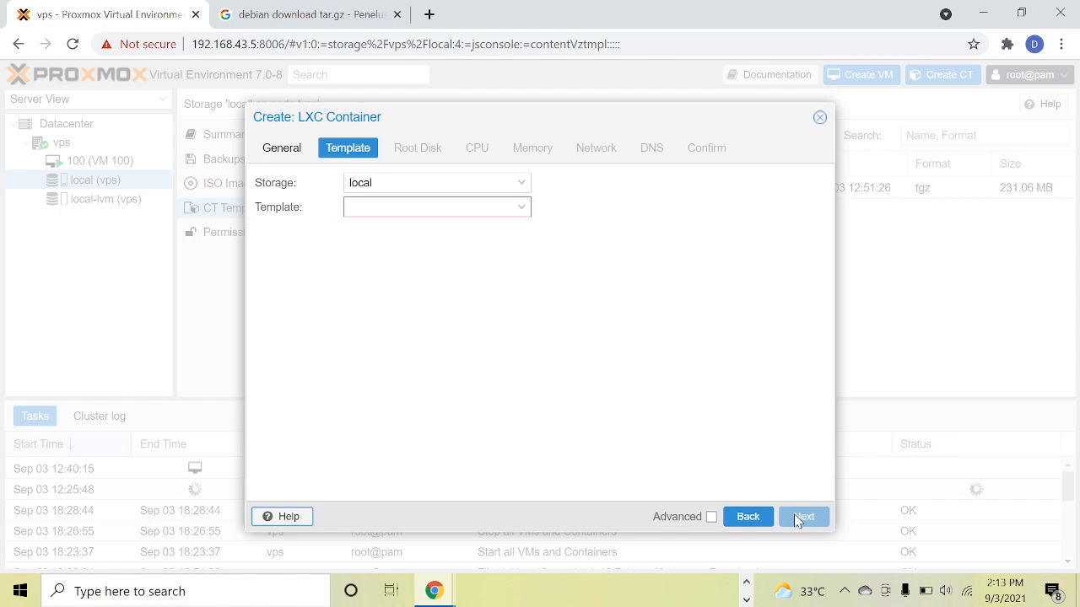
Choose the debian-10-standard_10.7-1_amd64.tar.gz template from local storage and set the root disk size to 16 GiB on local-lvm.
click(518, 211)
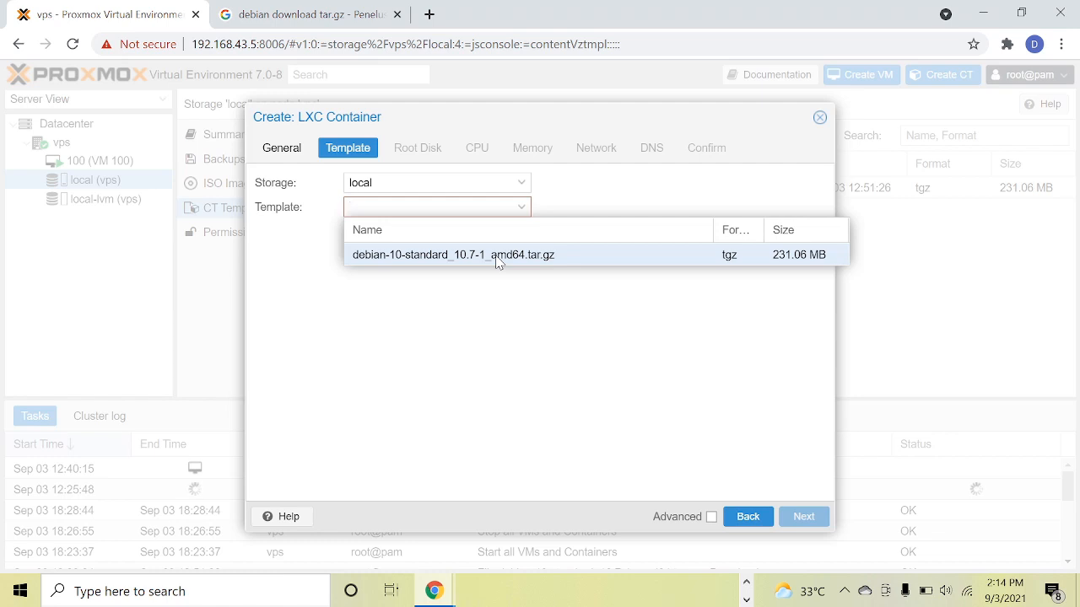
click(497, 261)
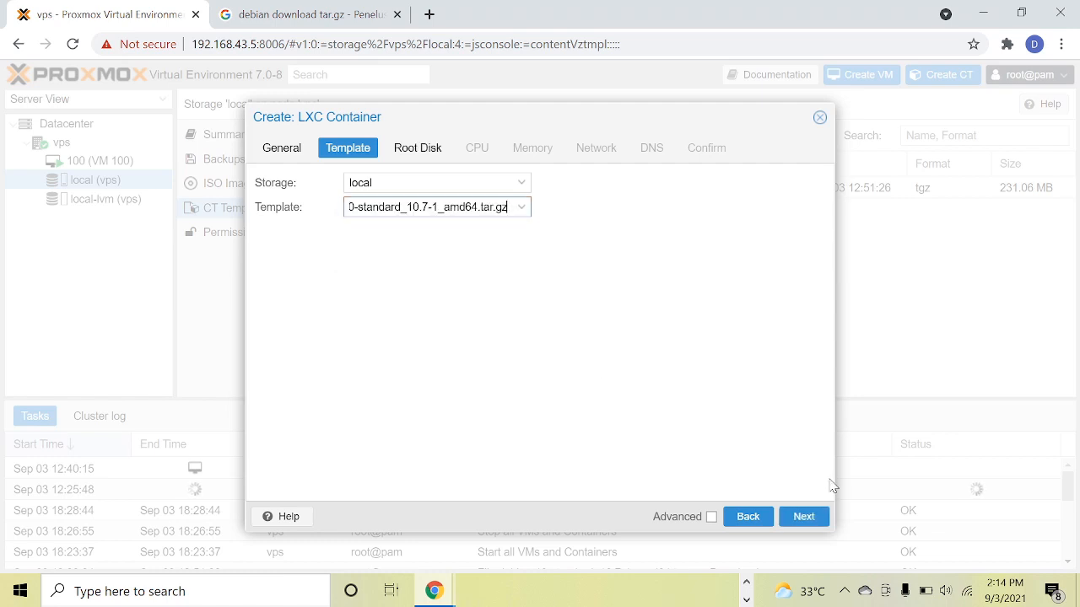
click(803, 519)
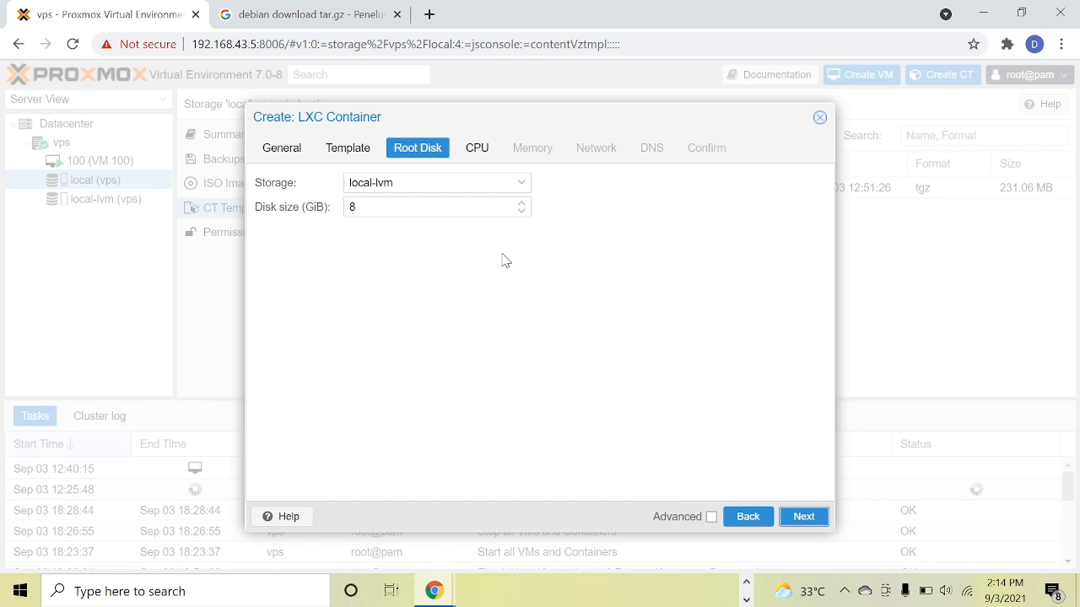
click(421, 208)
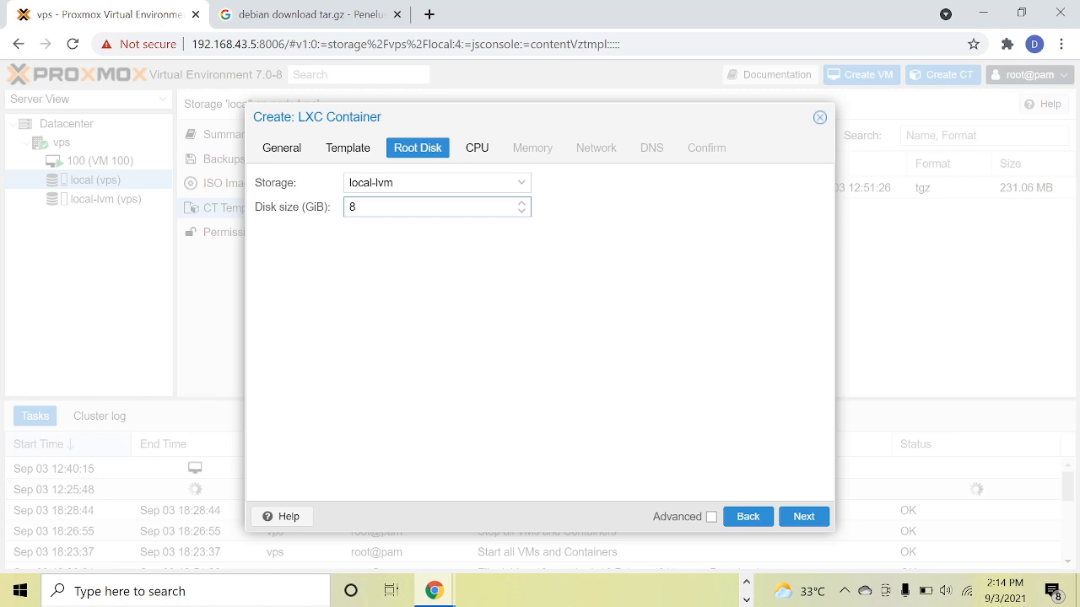
key(BackSpace)
text(16)
click(804, 520)
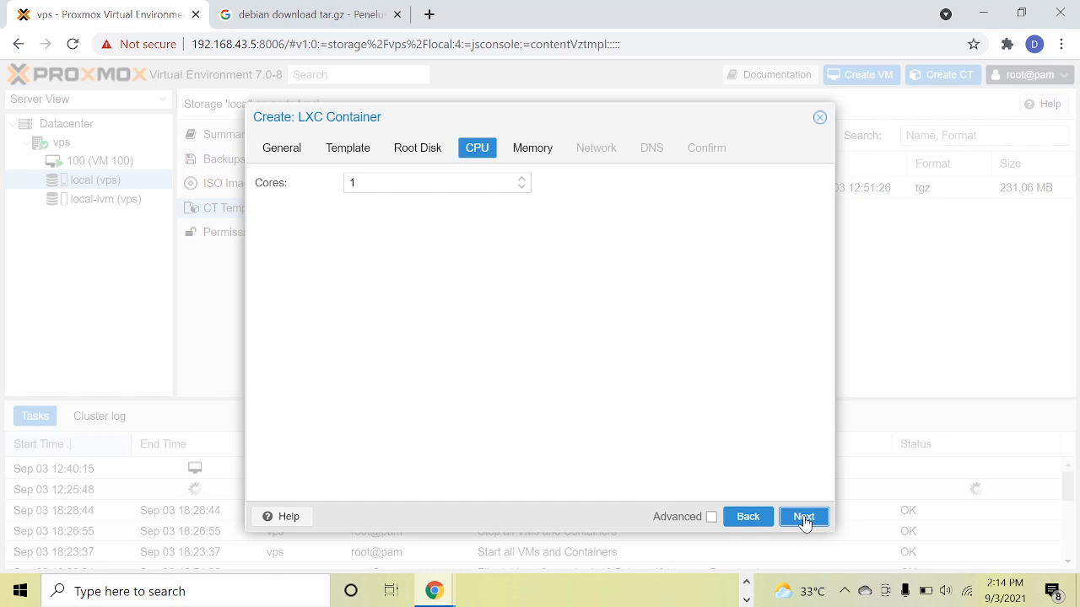
Accept 1 CPU core for the container and set its memory to 1024 MiB.
click(803, 519)
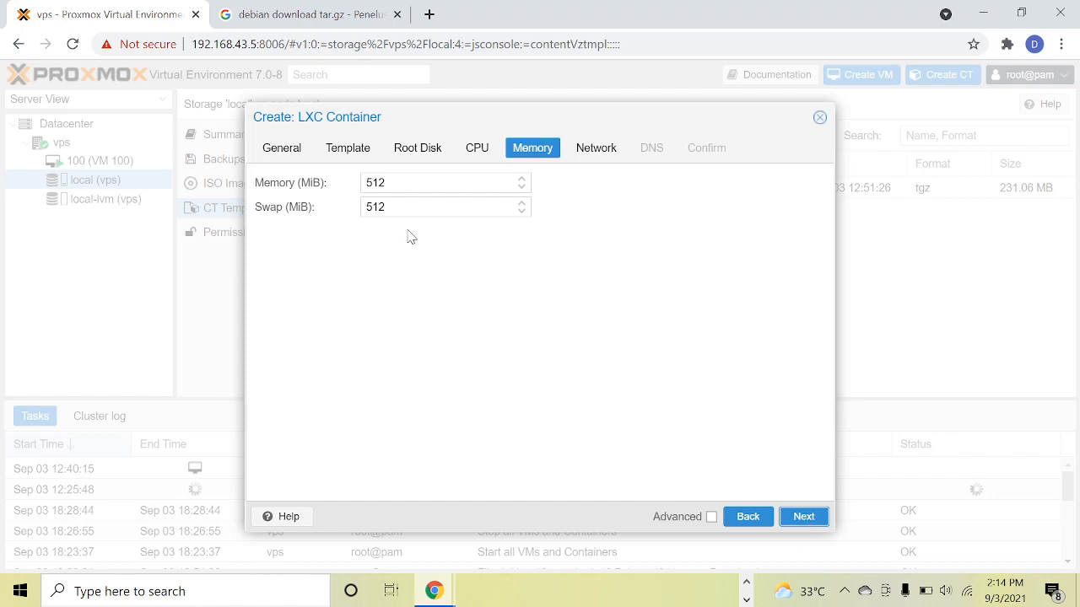
click(387, 182)
key(BackSpace)
key(BackSpace)
key(BackSpace)
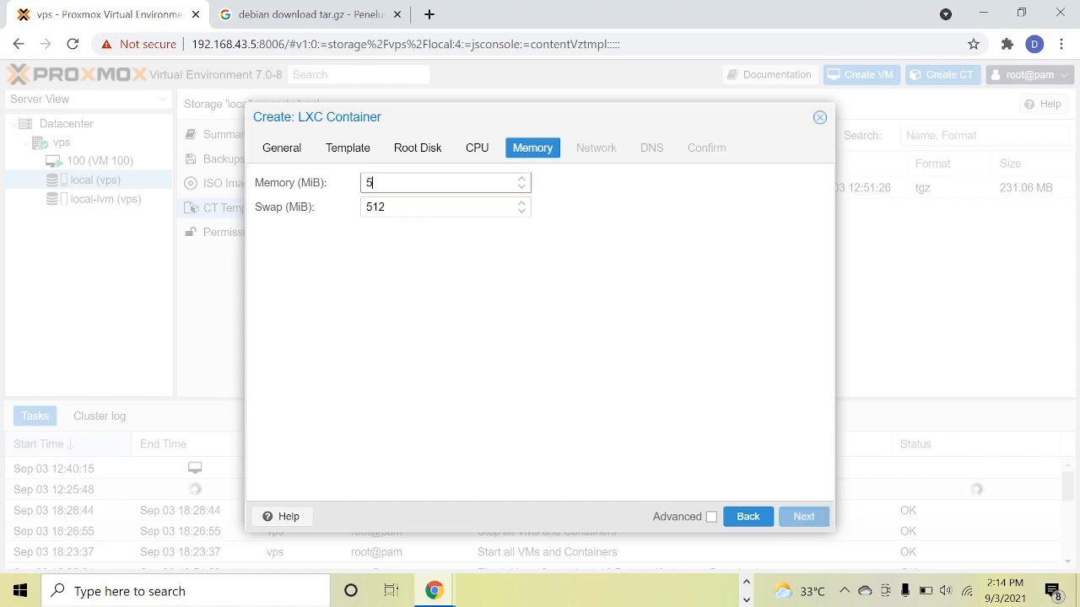
text(1024)
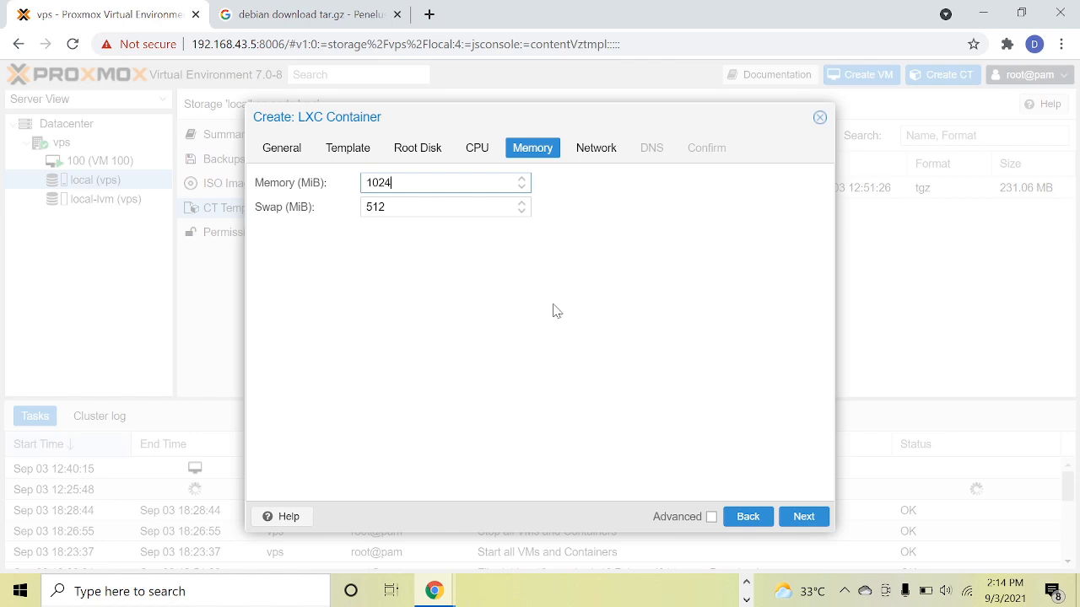
click(803, 516)
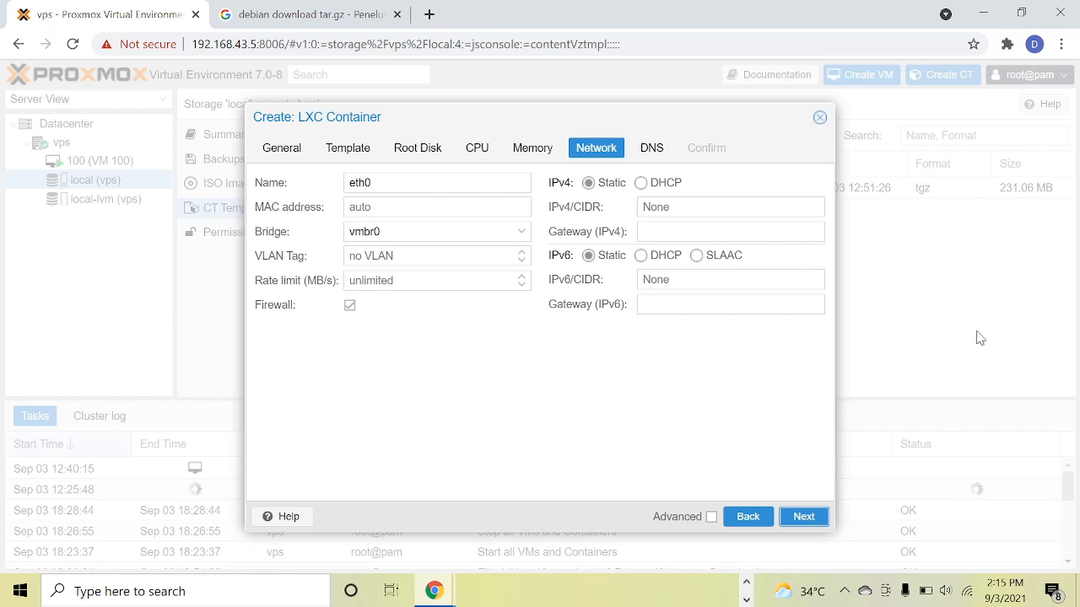
Give the container's eth0 interface the static IPv4 address 192.168.43.55/24 with gateway 192.168.100.1.
click(721, 208)
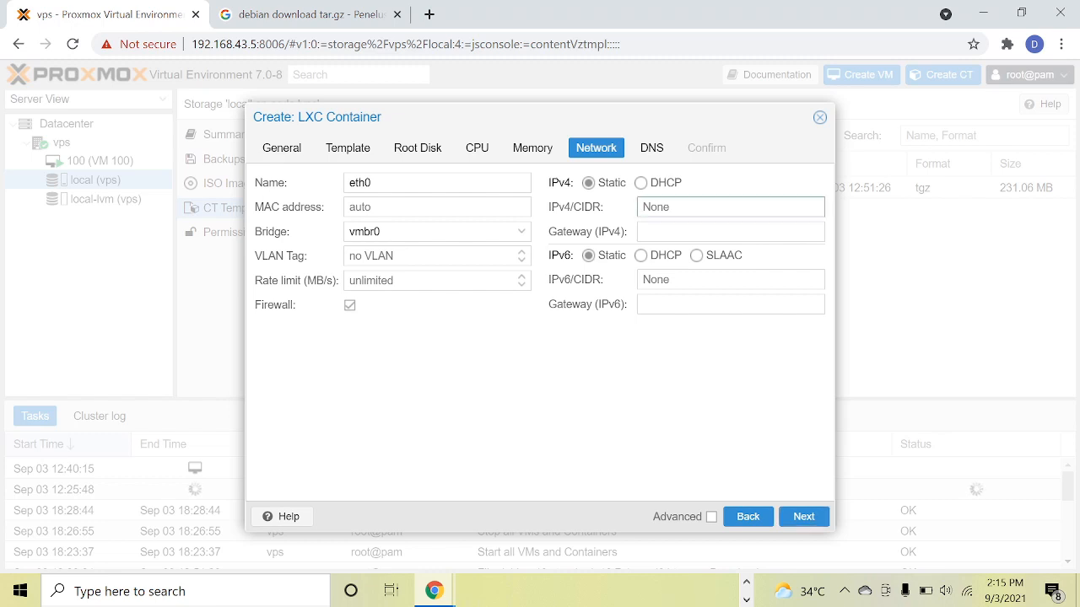
text(192.168.43.)
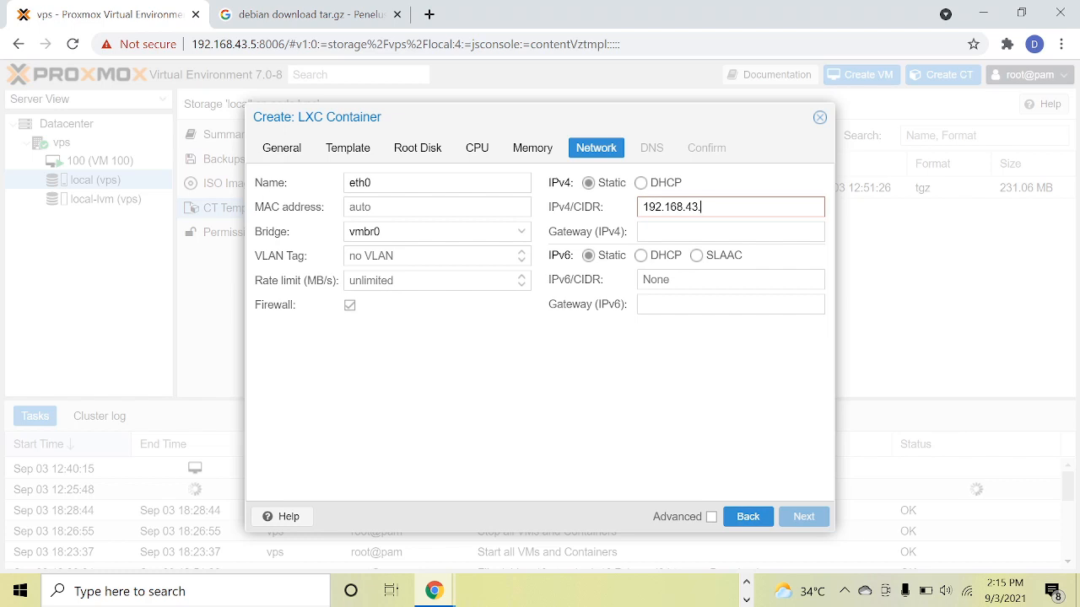
text(55/24)
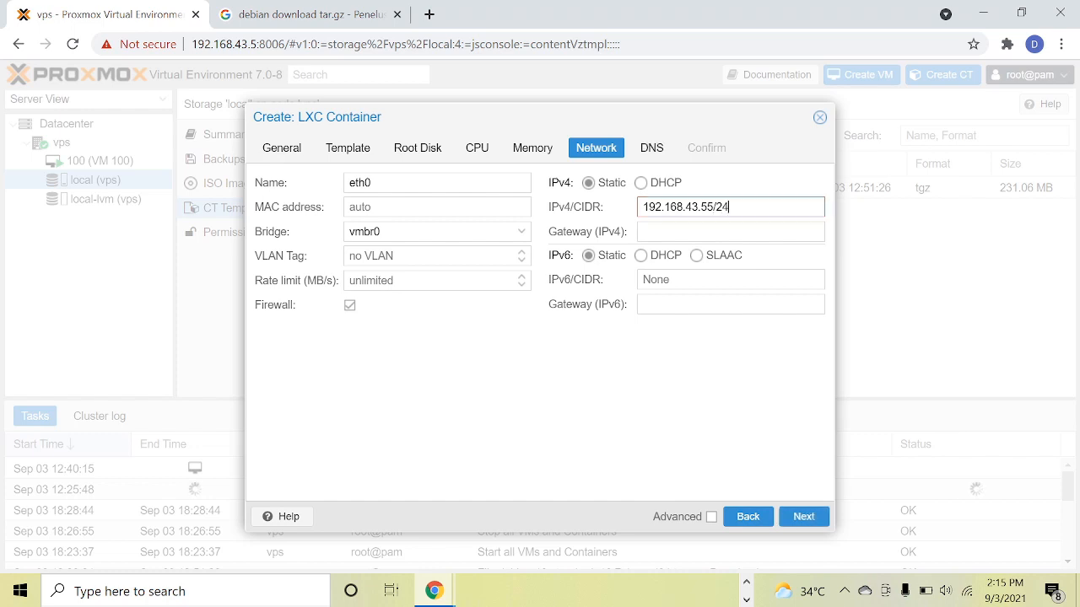
click(644, 232)
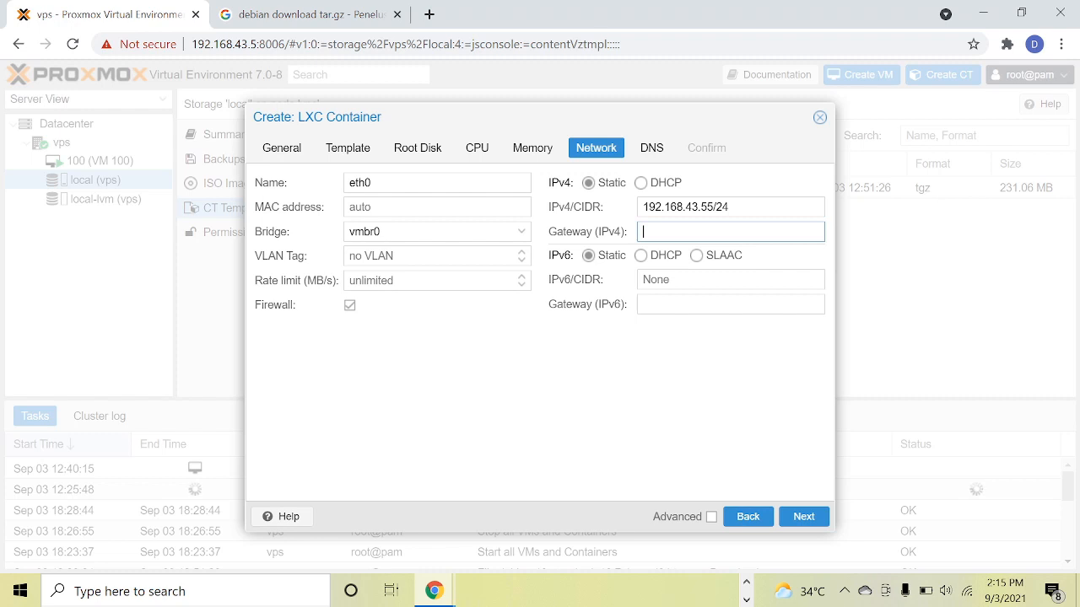
text(192.168)
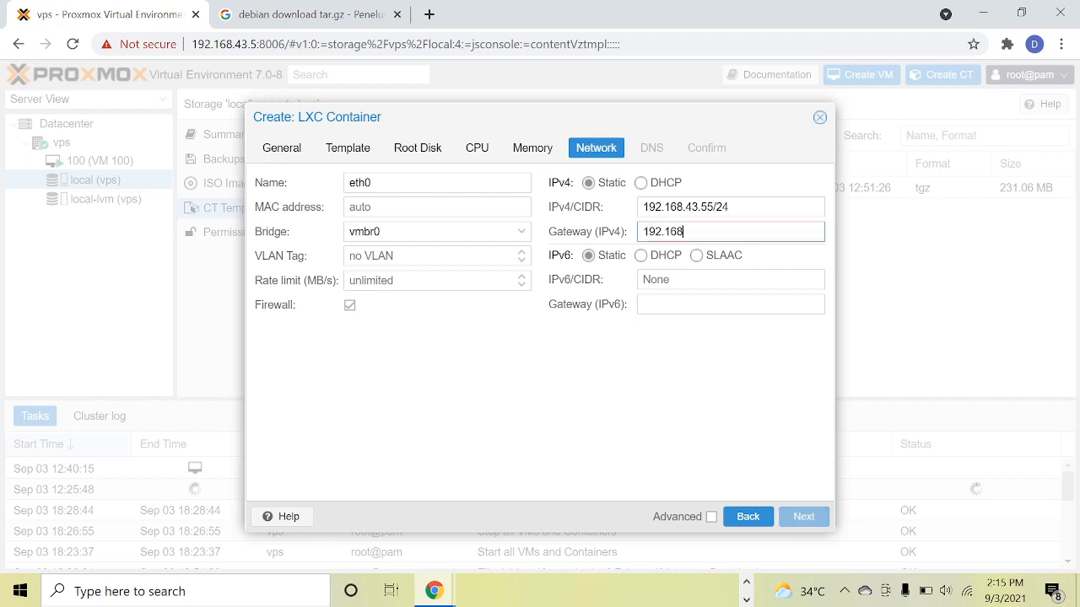
text(.100.1)
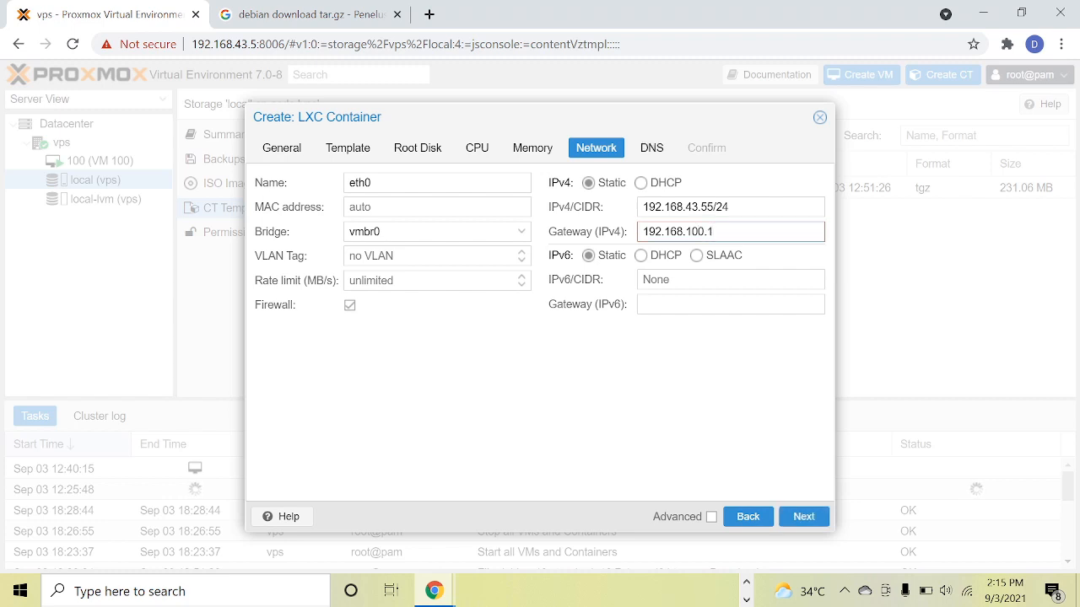
click(792, 517)
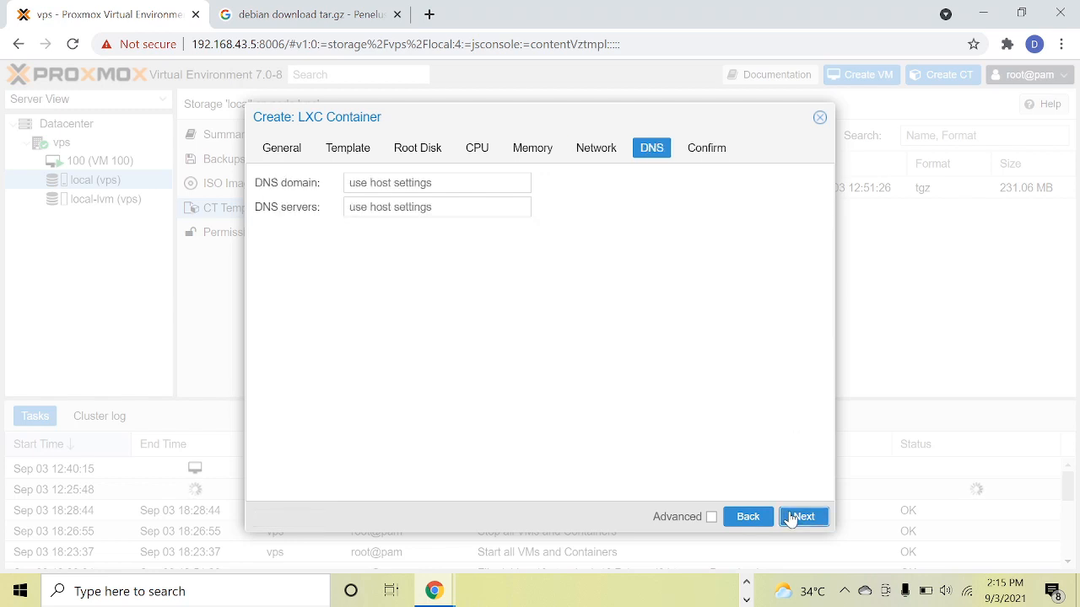
Set the DNS domain to kelompok5.net and the DNS server to 8.8.8.8, and finish creating container 101.
click(441, 183)
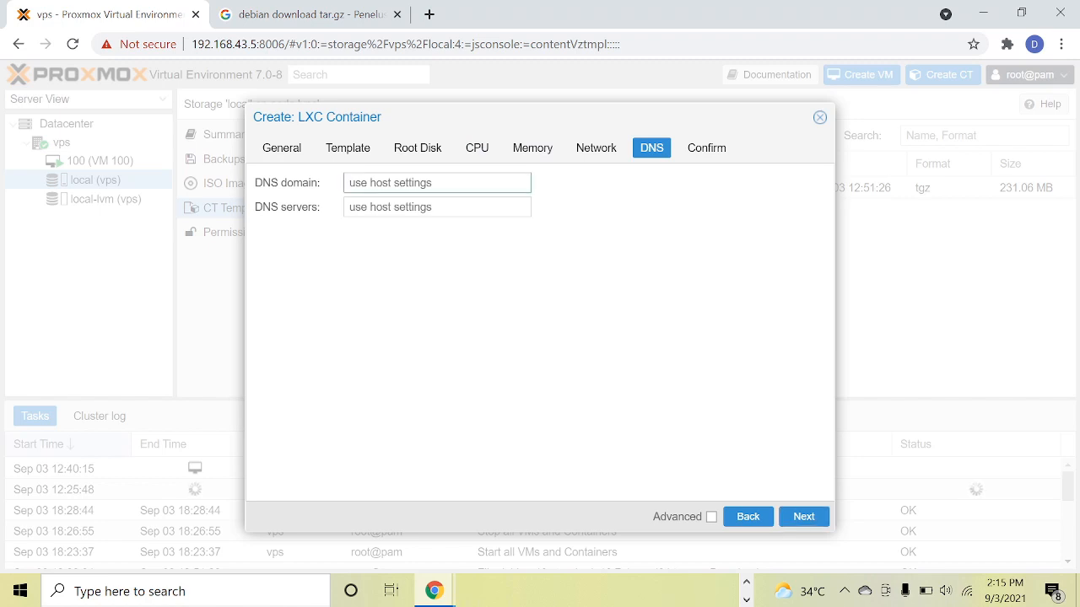
text(kelompok5.net)
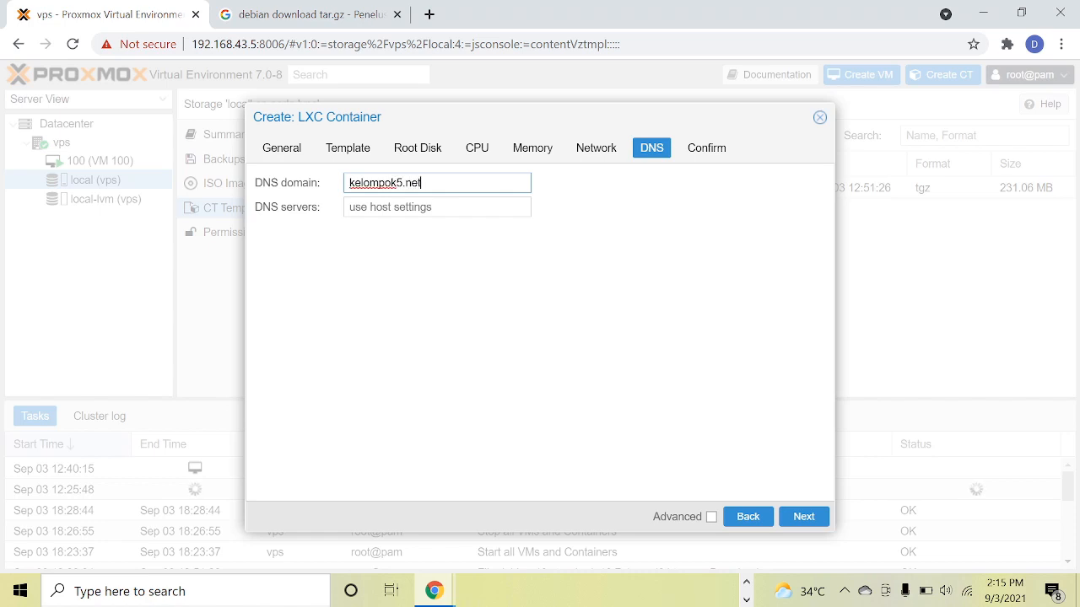
click(388, 207)
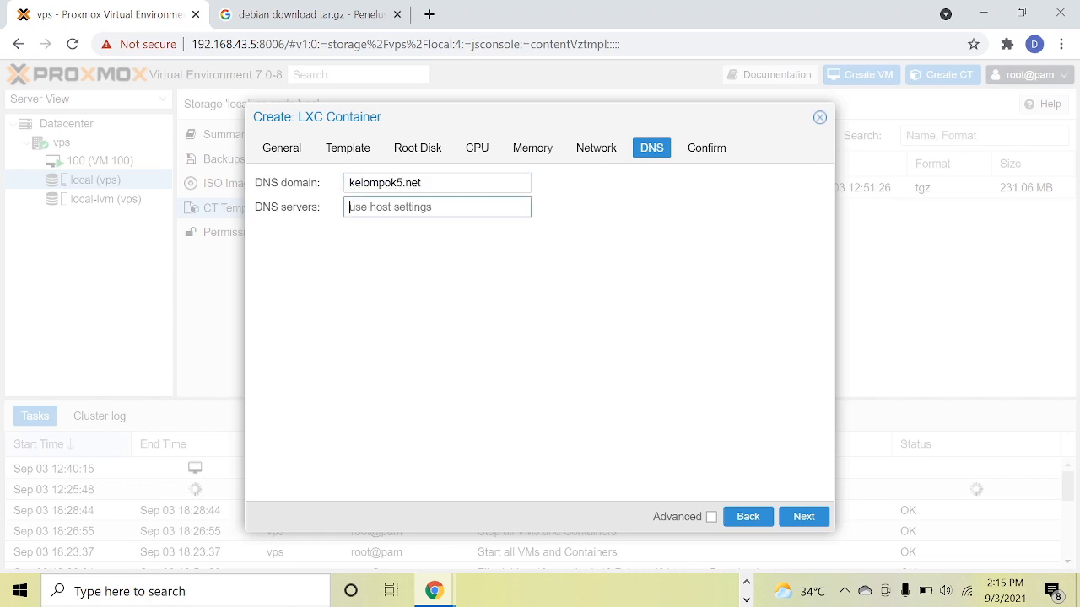
text(8.8.8.8)
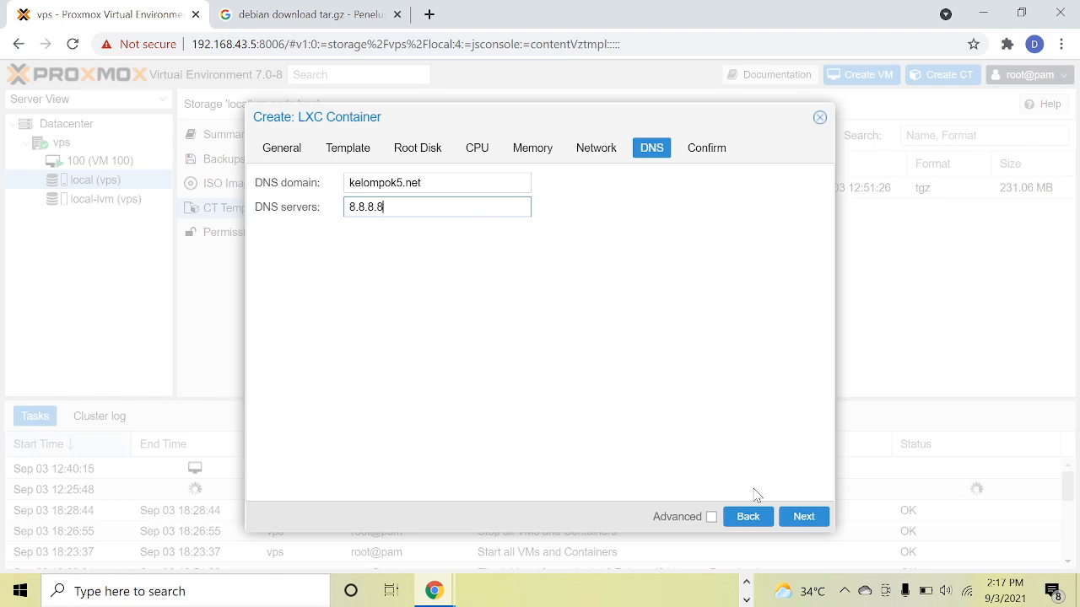
click(800, 523)
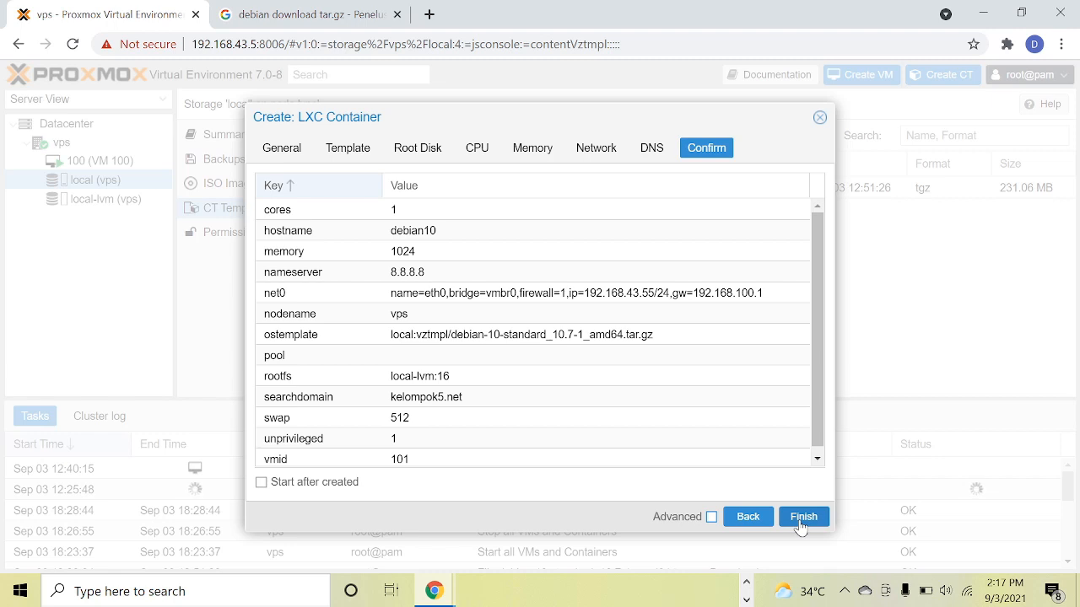
click(804, 518)
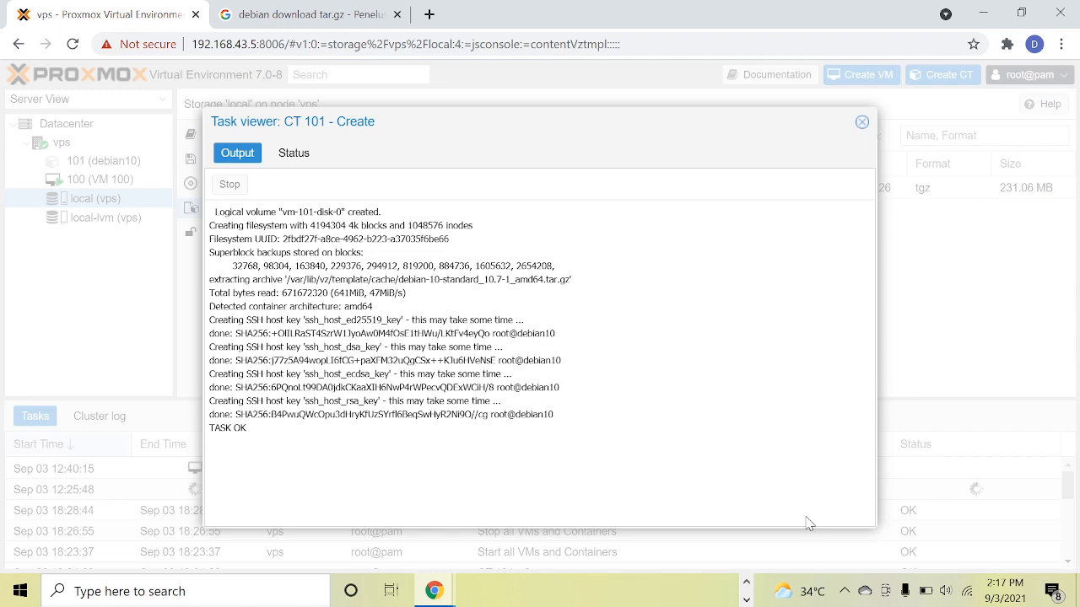
Close the creation task viewer, open the console of container 101, and move its window clear of the server tree.
click(862, 122)
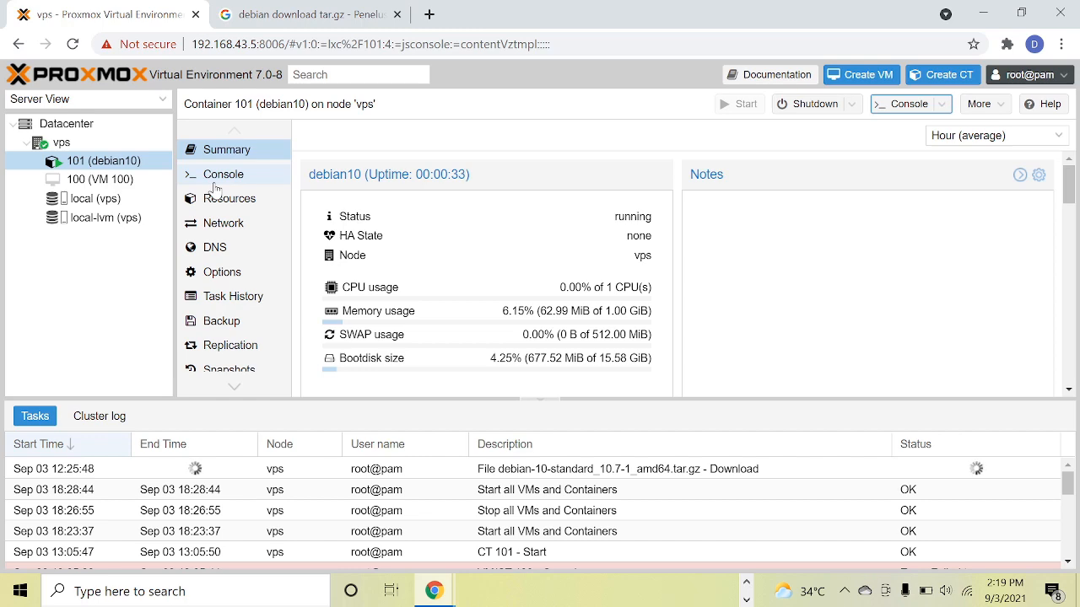
click(127, 165)
double_click(126, 165)
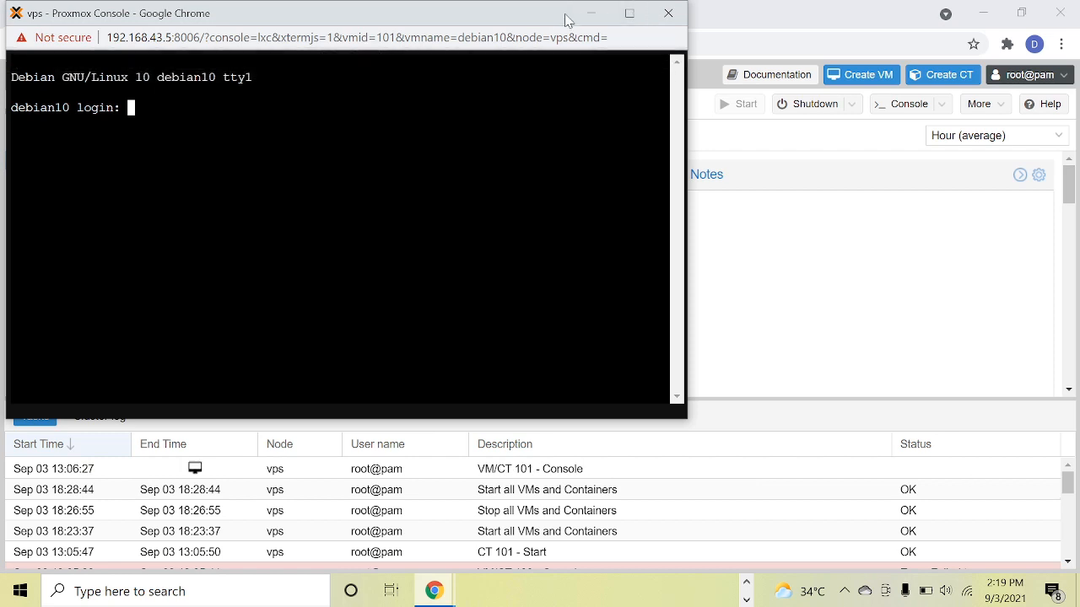
drag(544, 24, 725, 65)
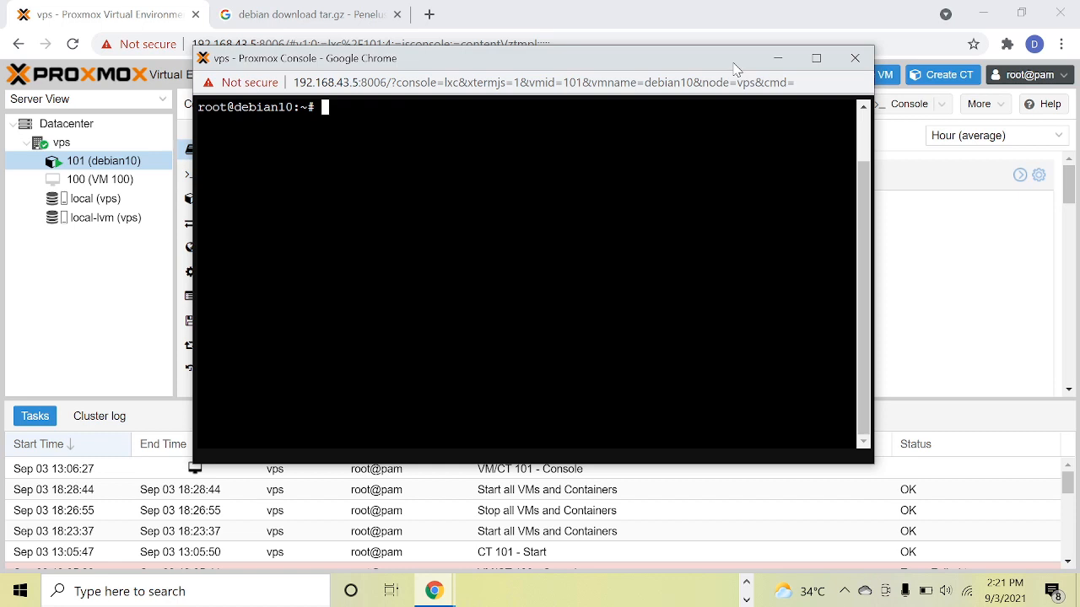
List root's home directory in the container and refresh the package lists with apt update.
text(ls)
key(Return)
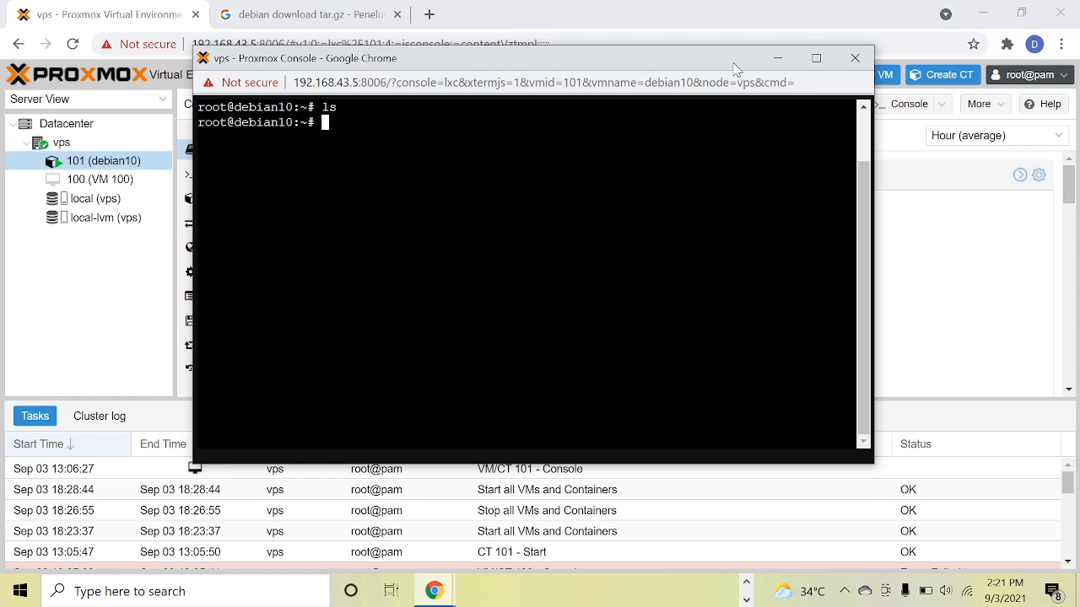
text(apt update)
key(Return)
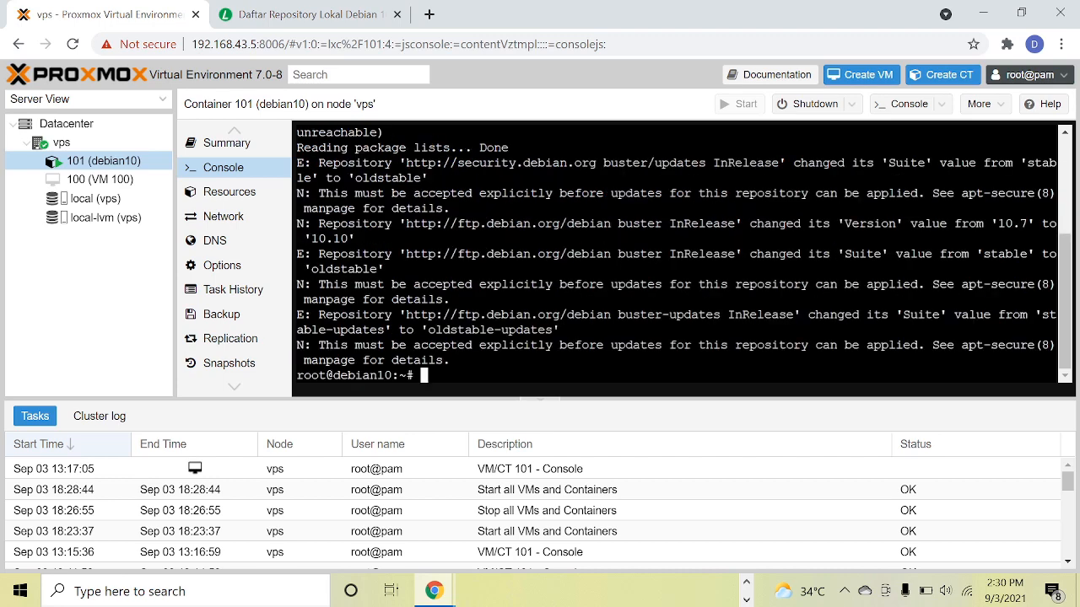
Clear the container's console and try to install the apache2 and ssh packages with apt-get, accepting the installation.
key(ctrl+l)
text(apt-get in)
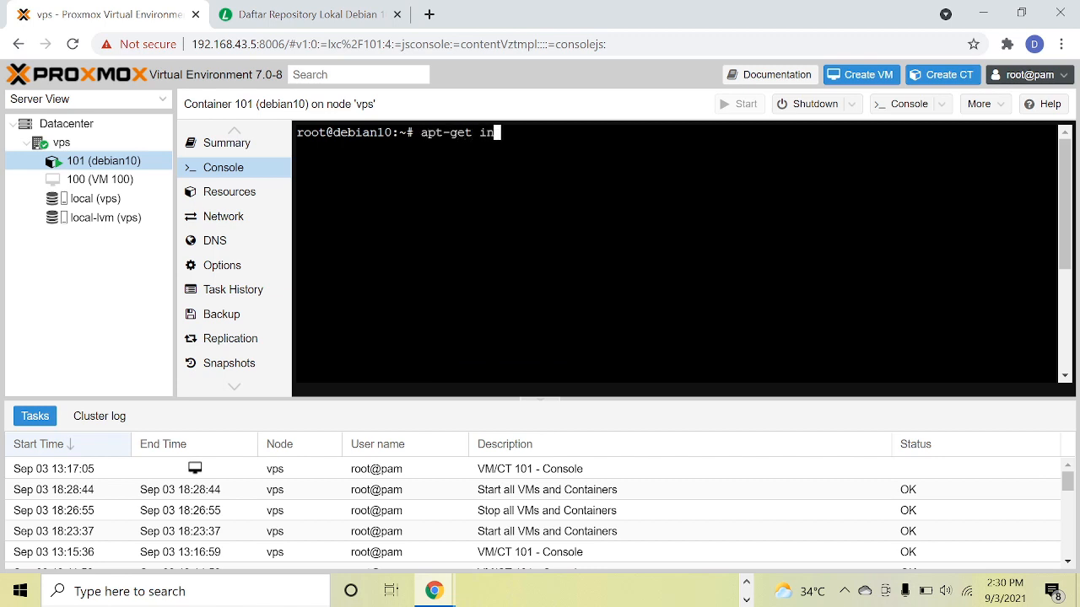
text(stall apache2 ssh)
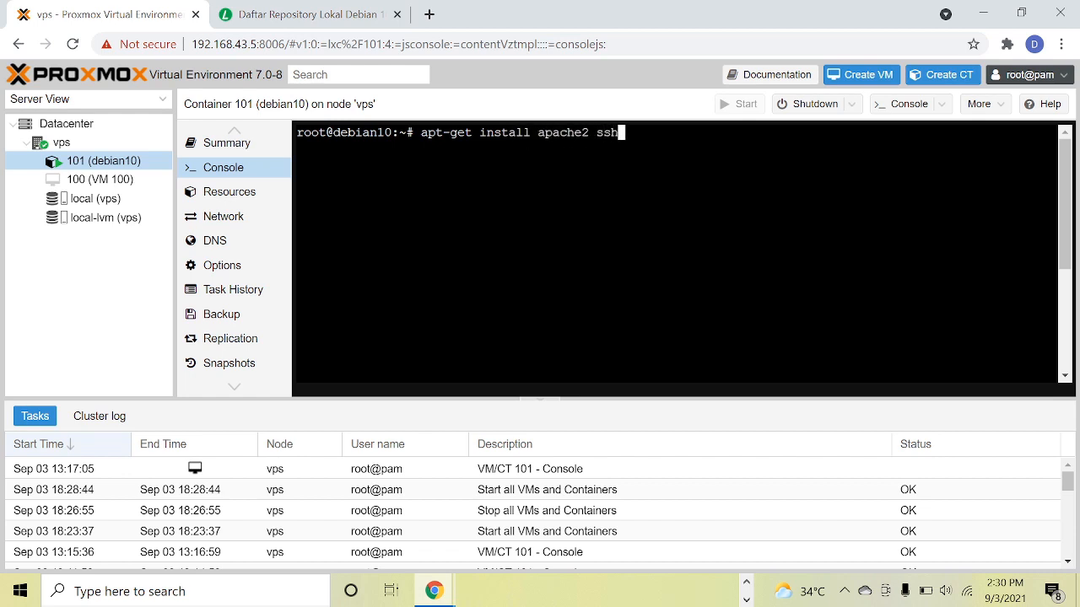
key(Return)
text(y)
key(Return)
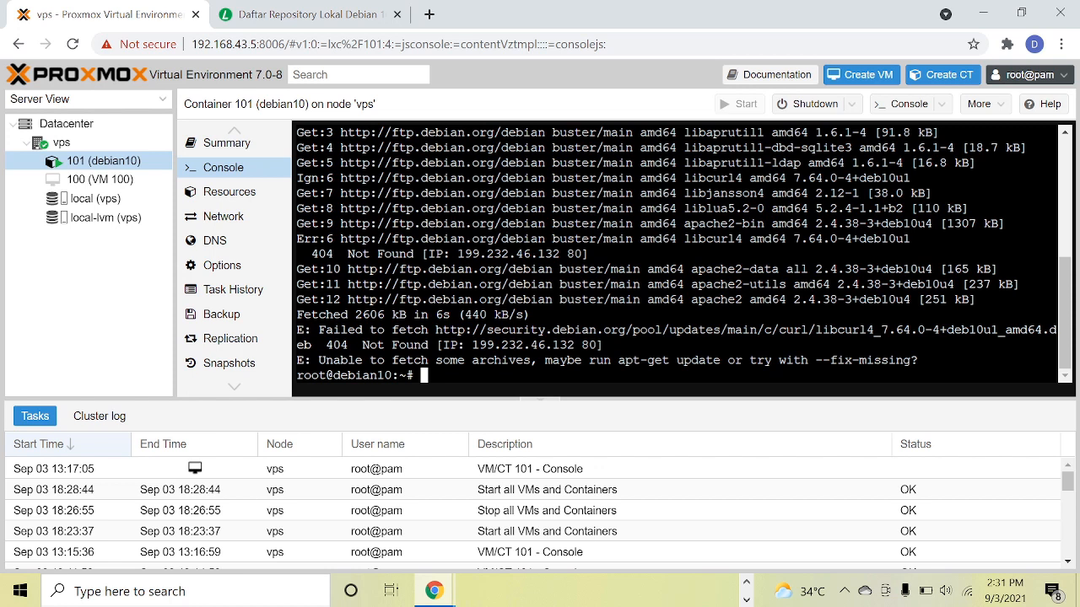
Create the user kelompok5 with a home directory using useradd, and set and confirm the new account password with passwd.
text(clear)
key(Return)
text(adduse)
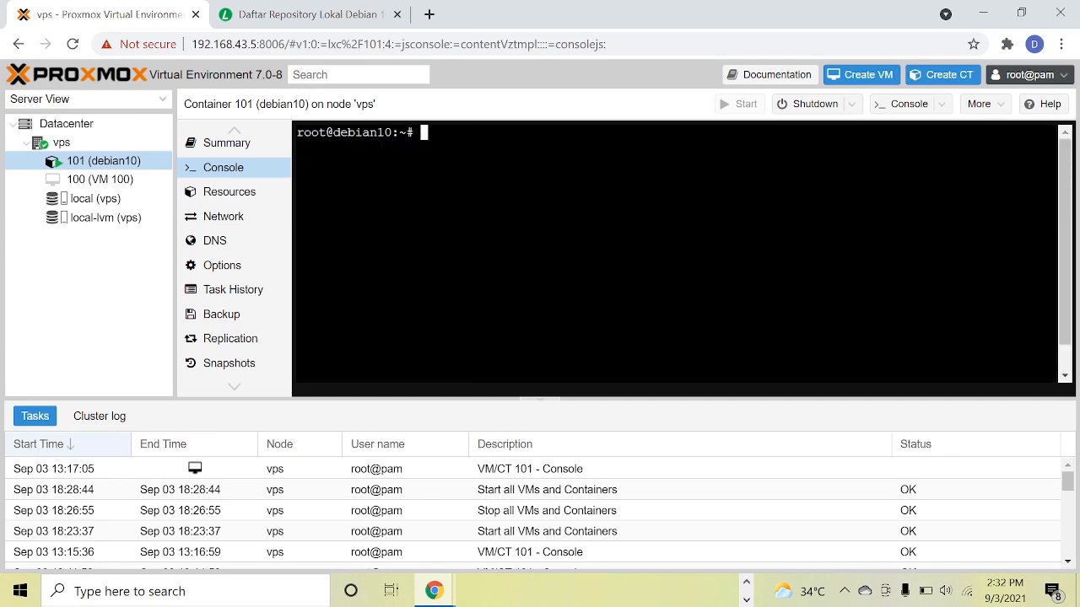
text(useradd kelompok5 -m -d /h)
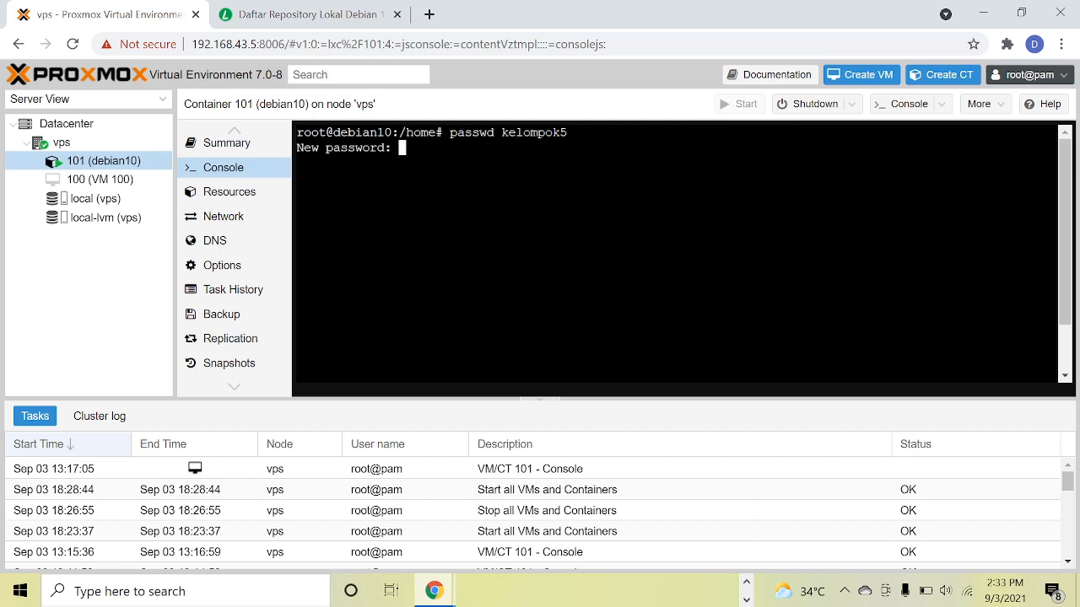
key(Return)
key(Return)
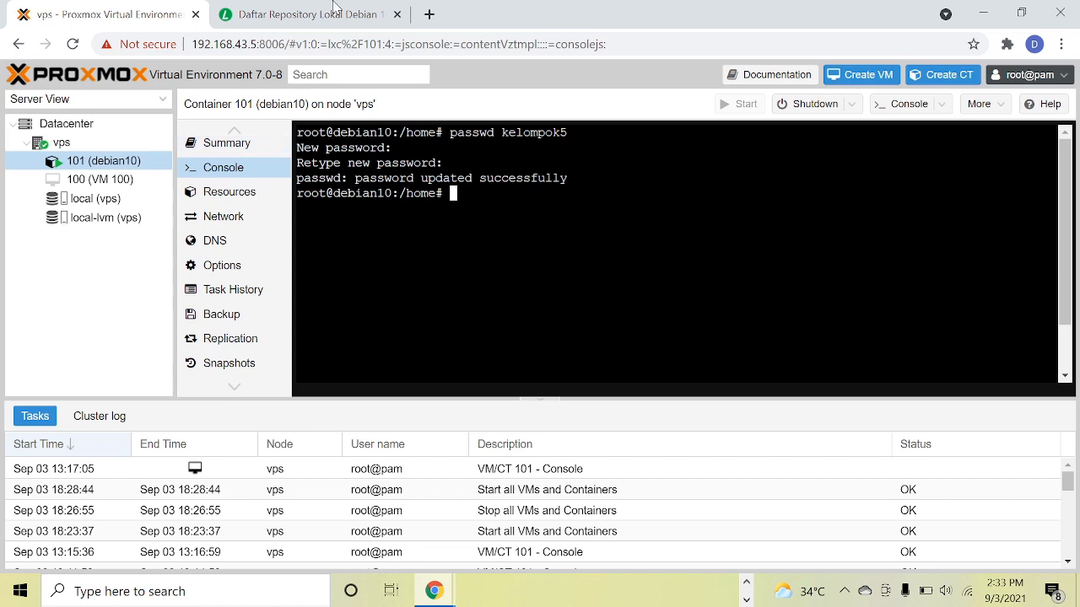
click(242, 8)
key(ctrl+w)
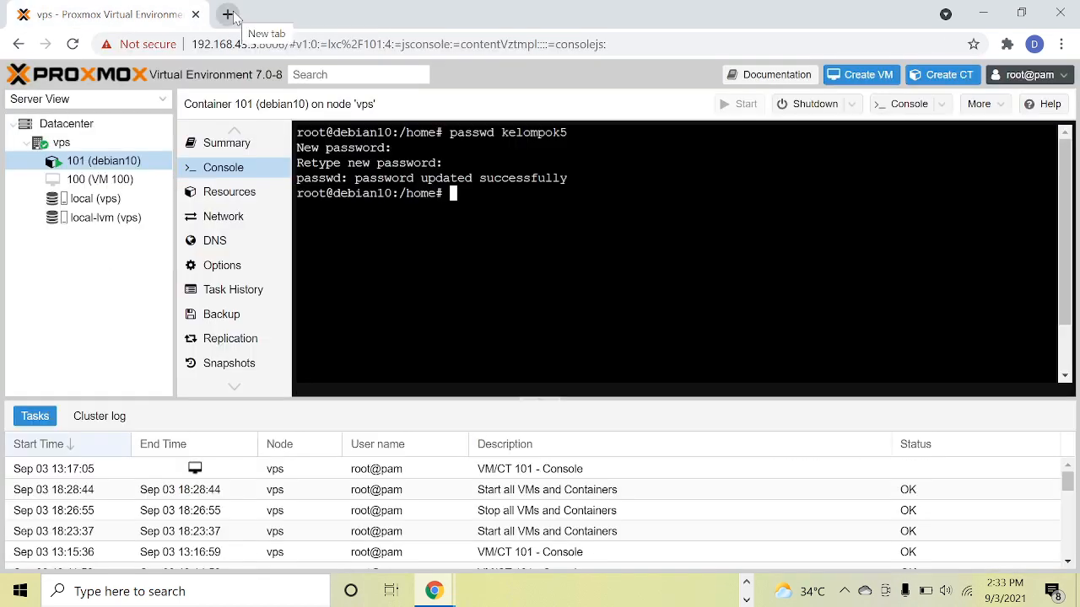
click(226, 13)
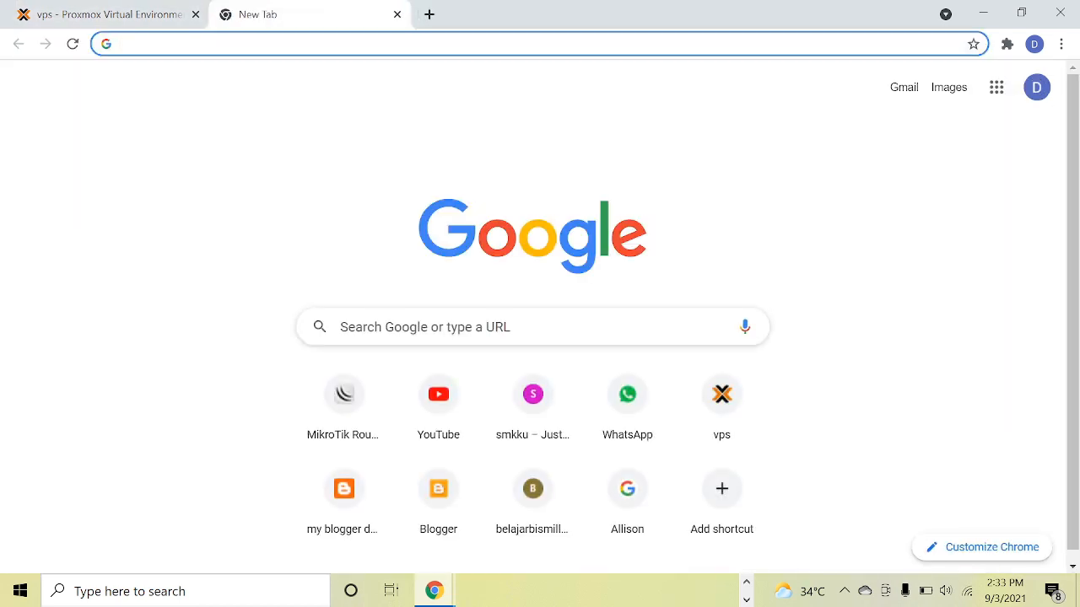
text(http)
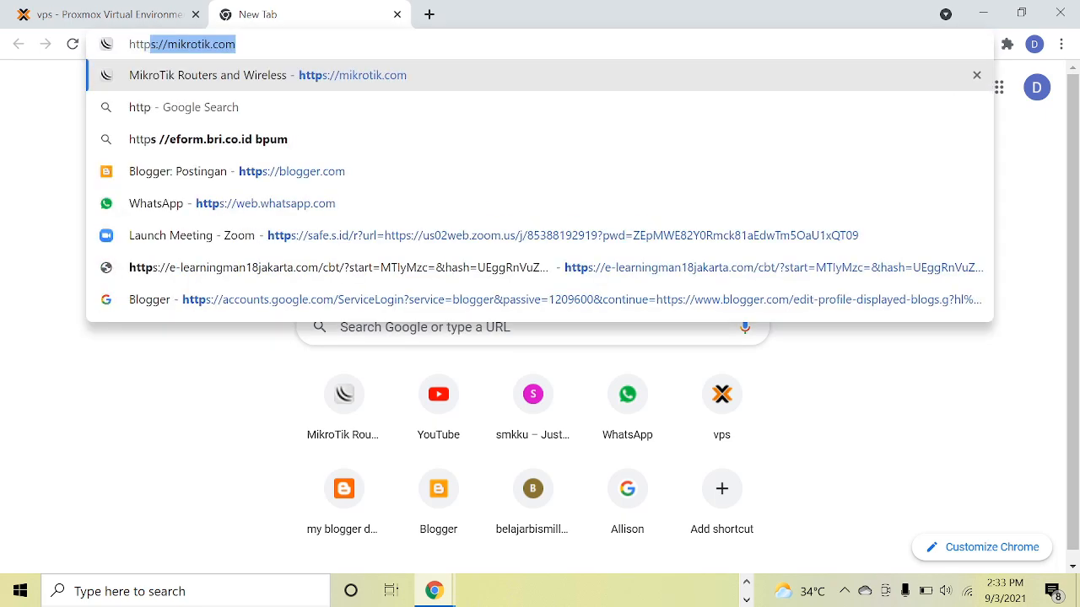
text(://19)
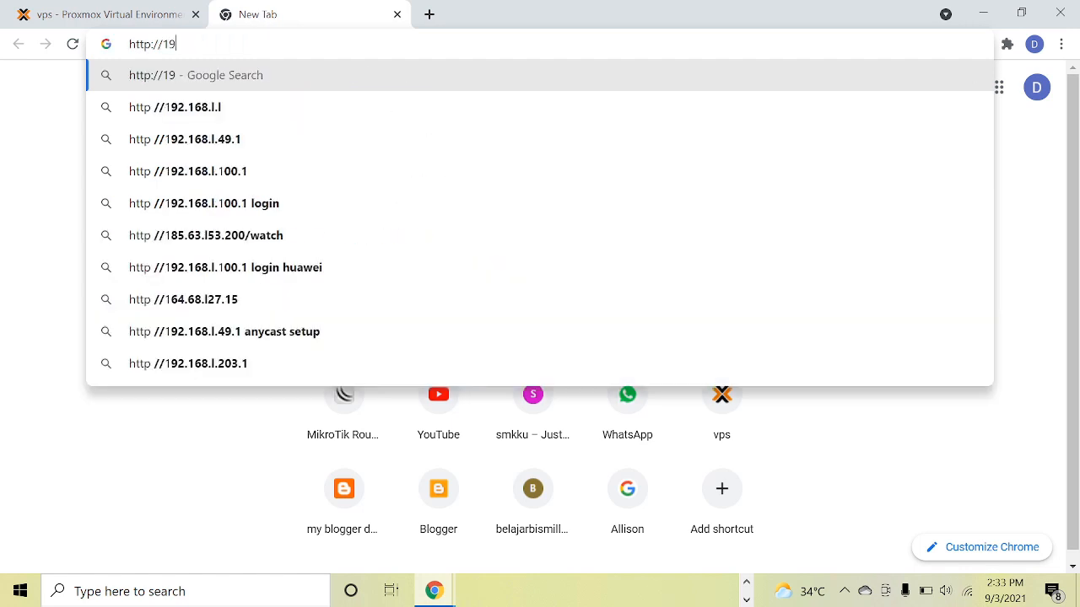
text(2.1)
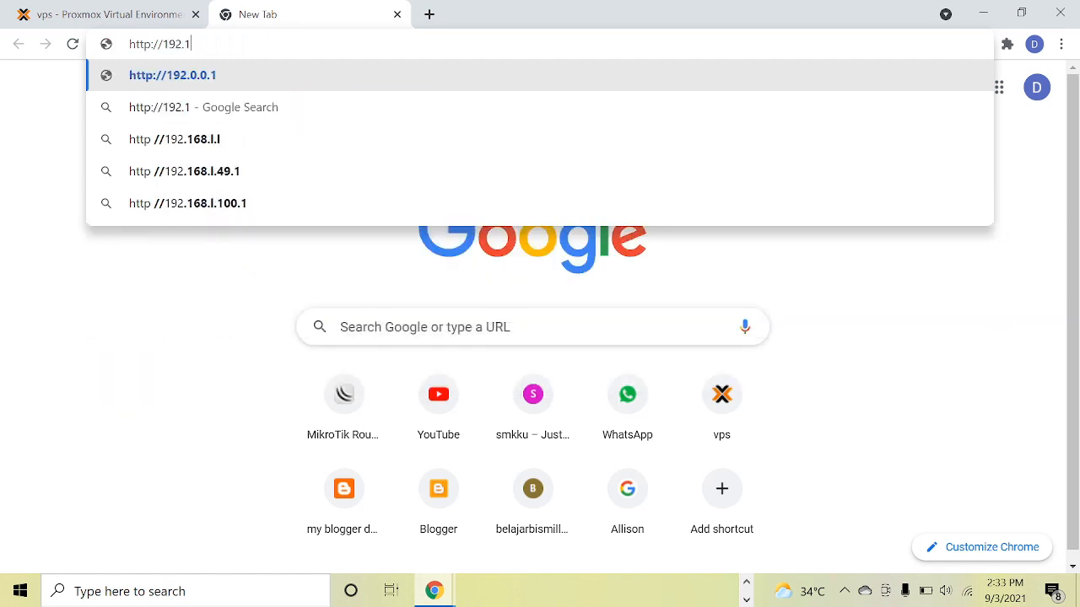
text(68.43.)
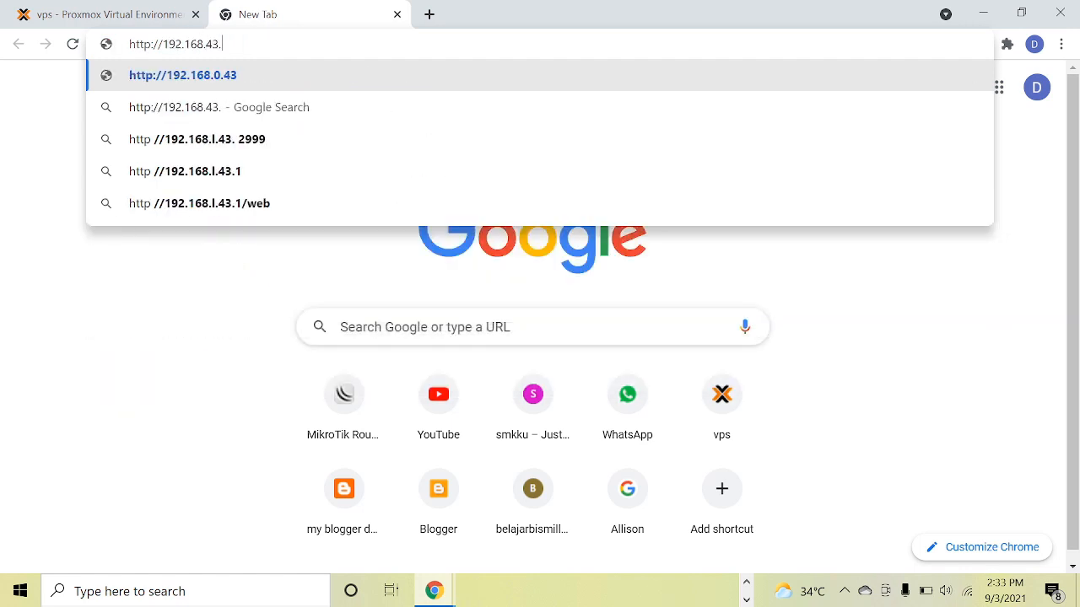
text(55)
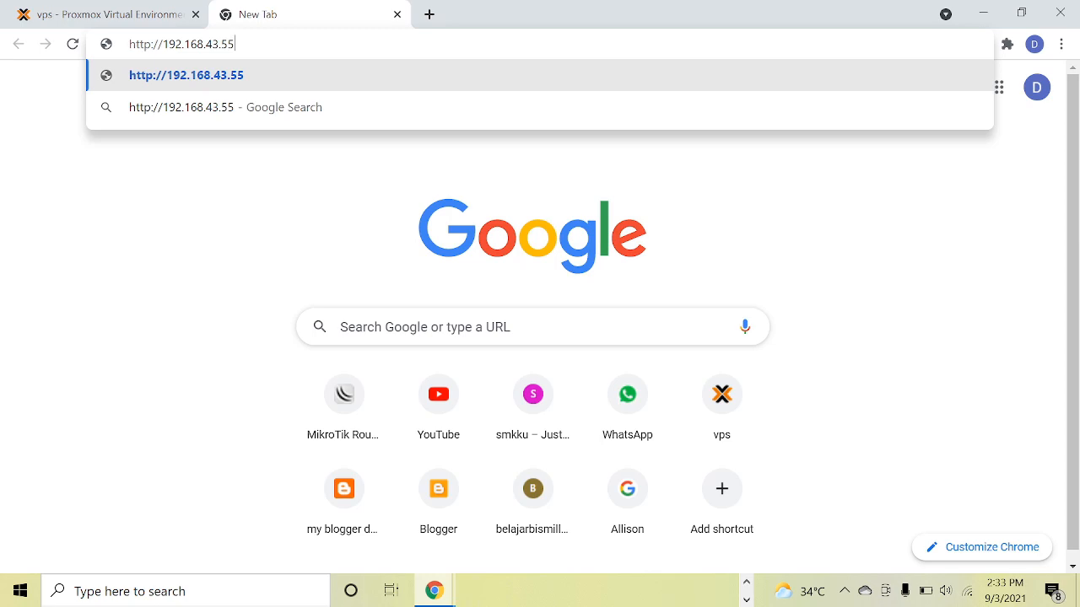
key(Return)
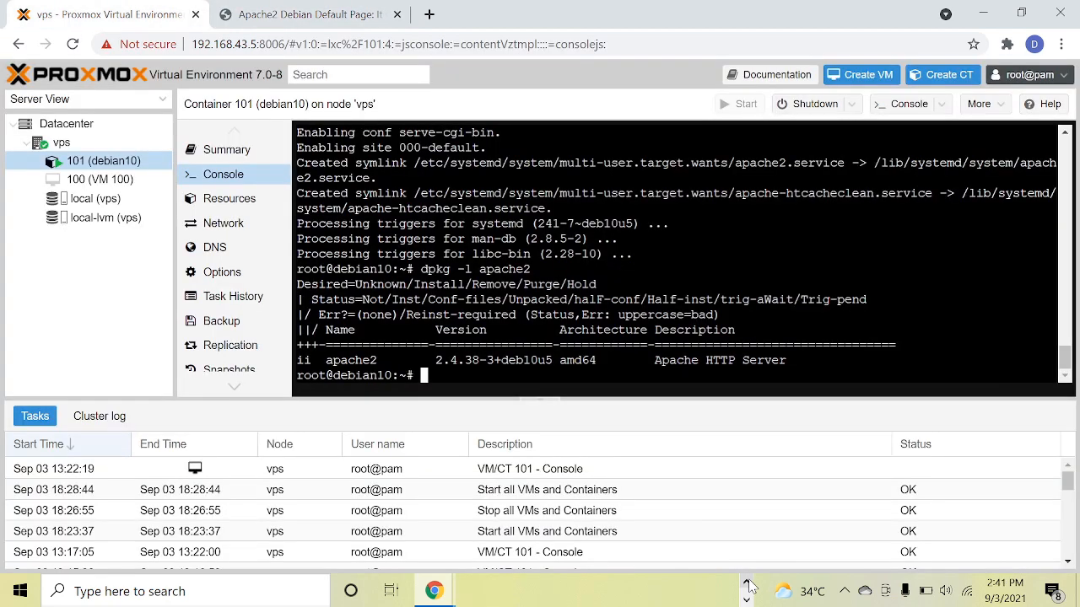
Switch to PuTTY, open an SSH session to 192.168.43.55, and try to log in as root.
click(747, 582)
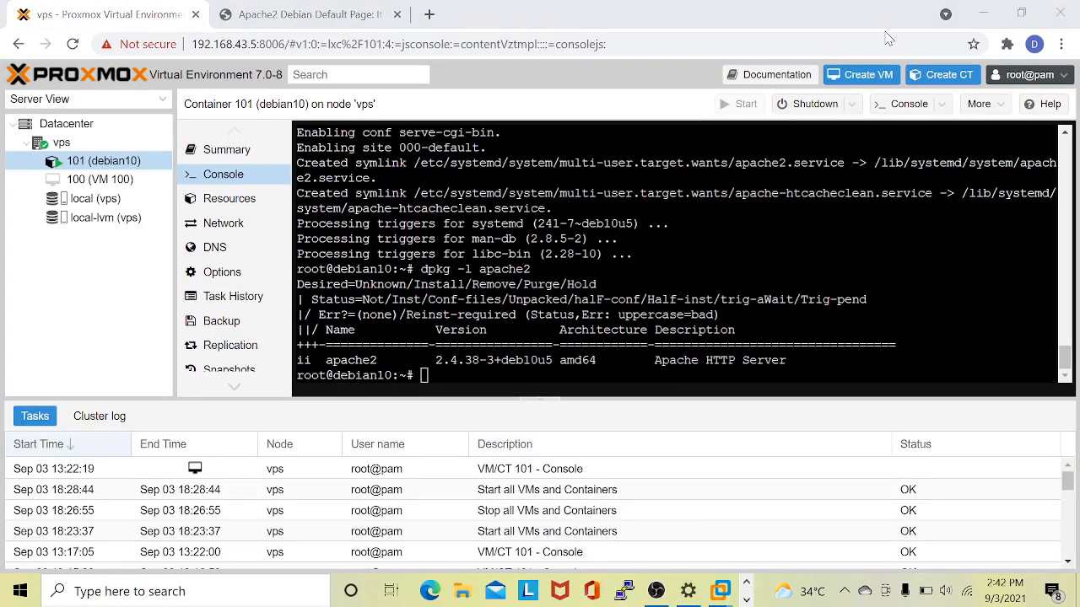
click(981, 15)
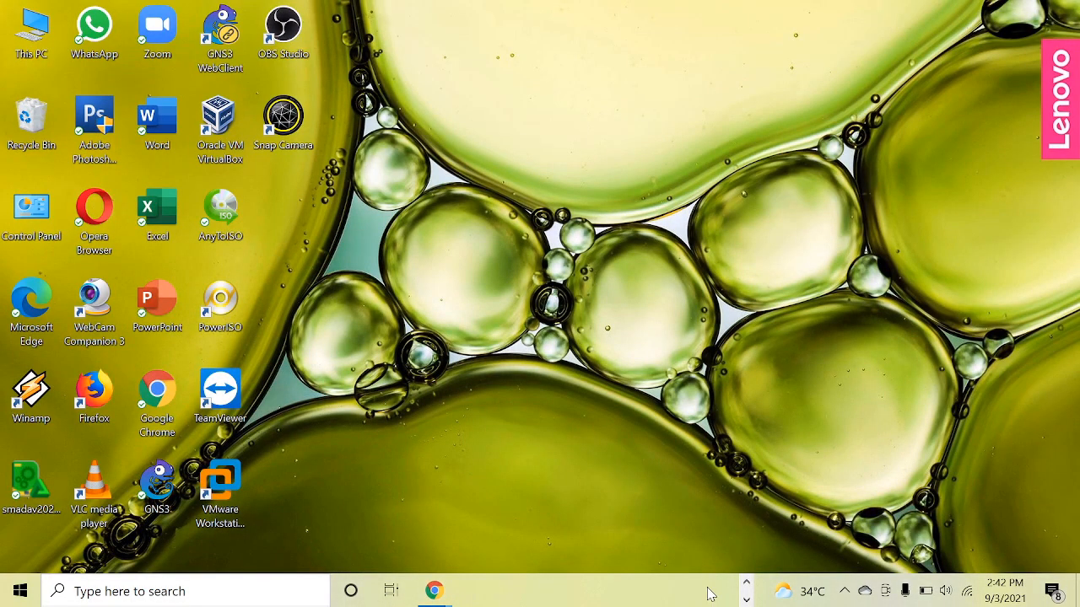
click(746, 583)
click(624, 591)
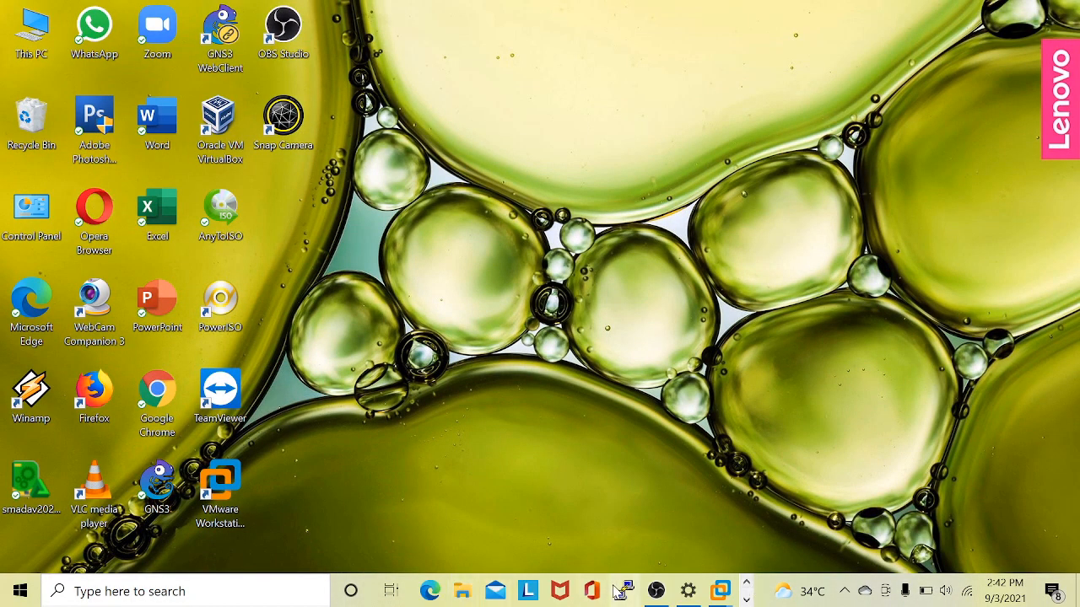
text(192.168.)
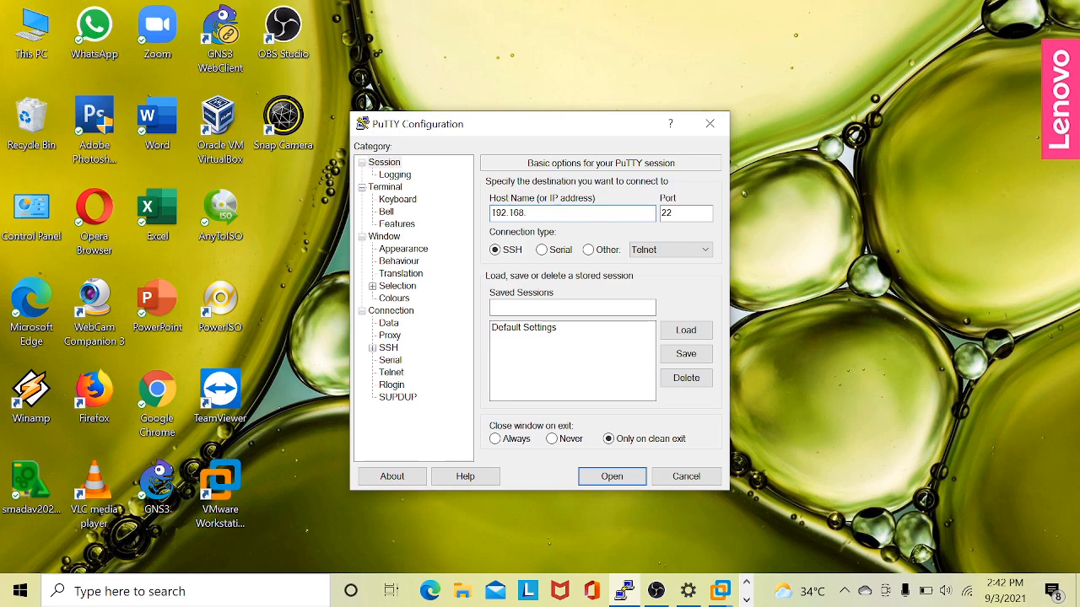
text(43.55)
key(Return)
text(root)
key(Return)
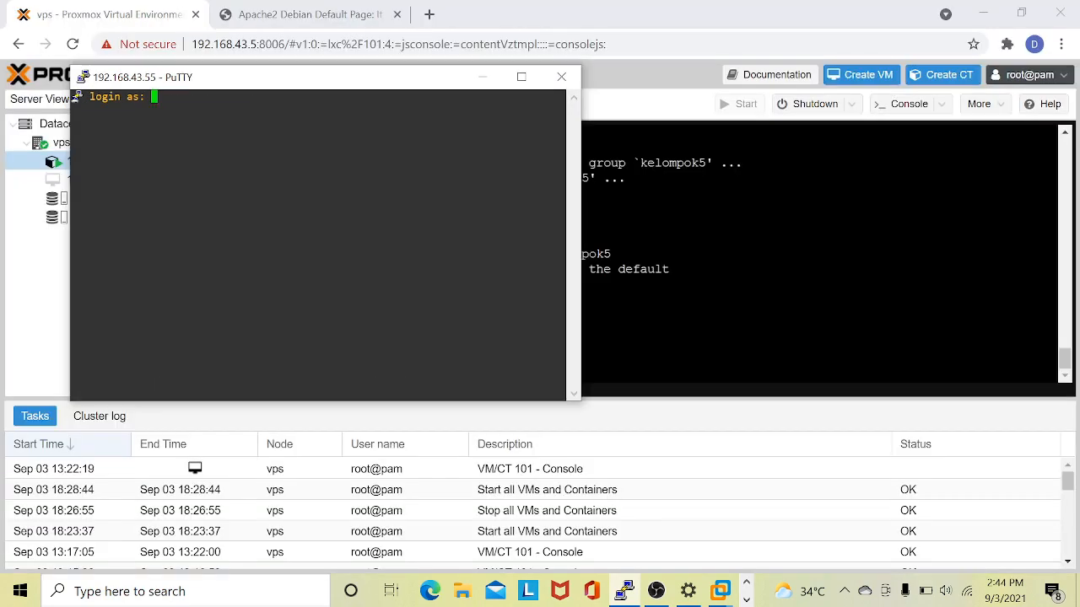
Log in to the SSH session as kelompok5, entering the account password.
text(kelompok5)
key(Return)
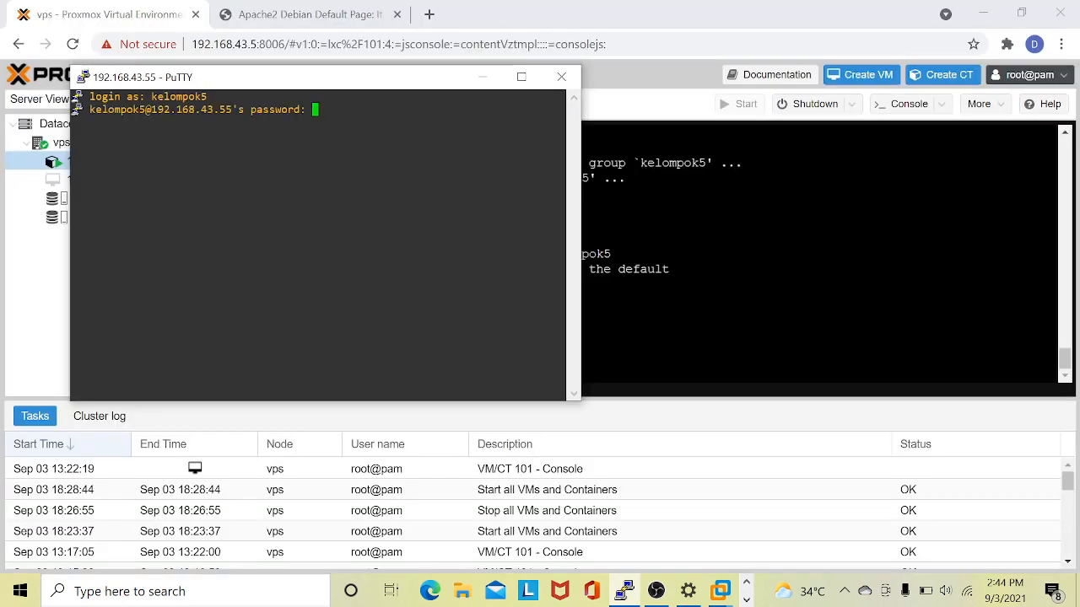
key(Return)
Switch to the superuser with su in the SSH session, entering the root password.
text(su)
key(Return)
key(Return)
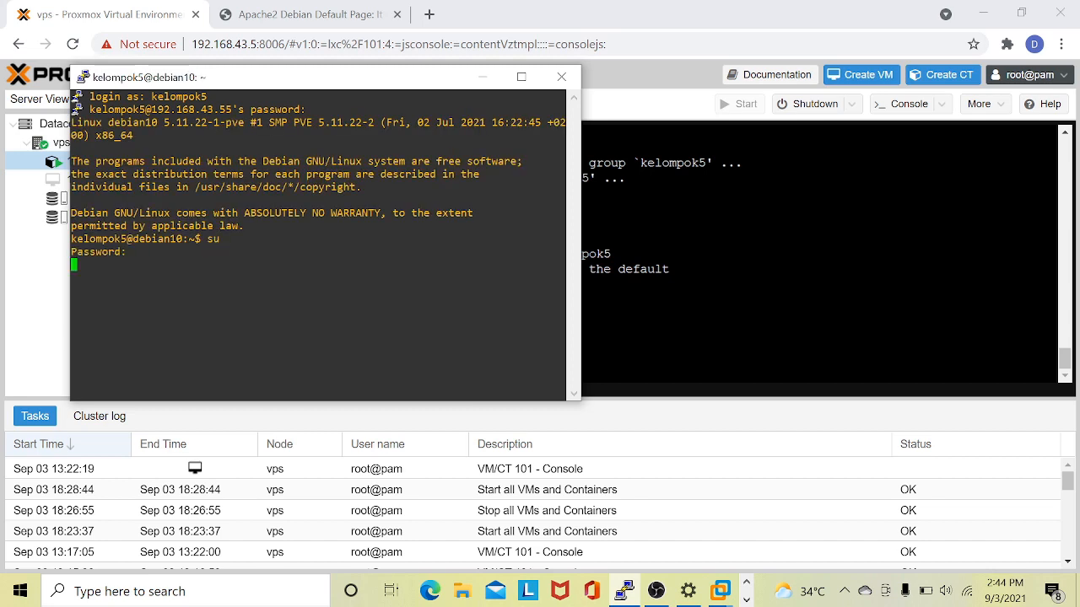